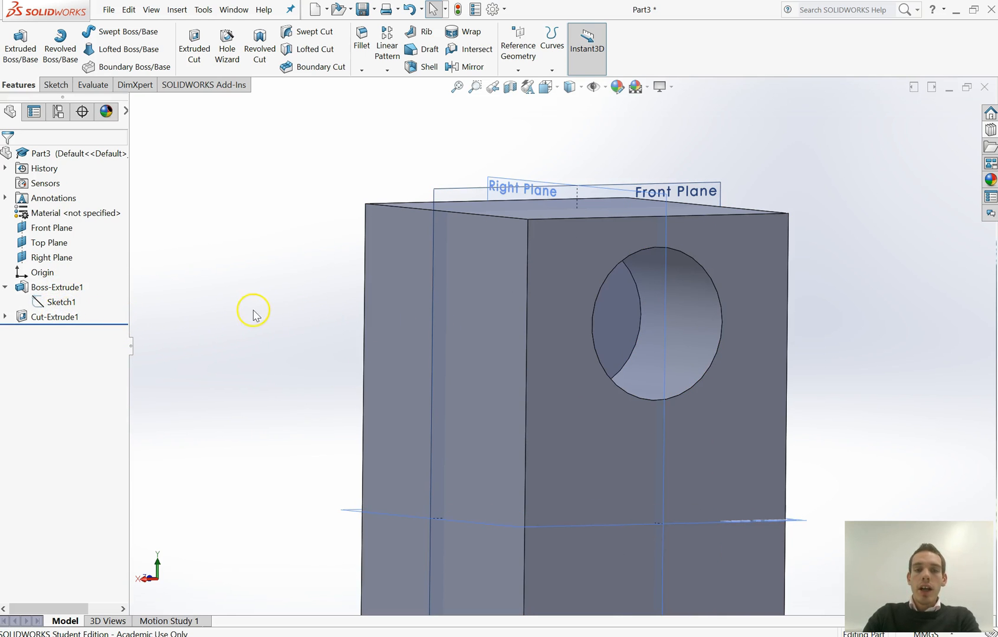
Step: Roll the part history back to just before Cut-Extrude1
key("ctrl+7")
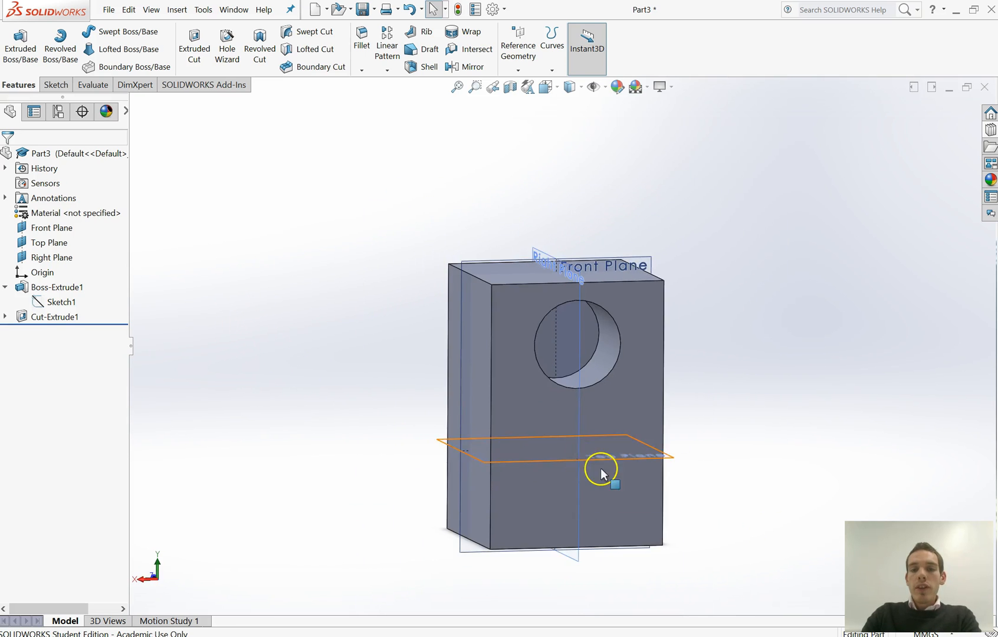
scroll(607, 472, "down", 2)
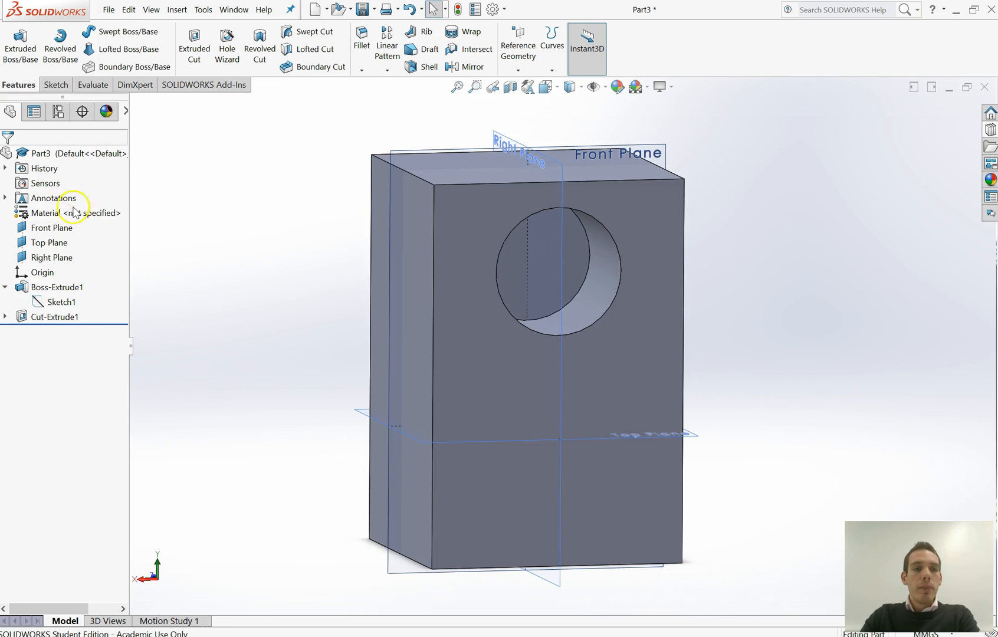
left_click(109, 323)
mouse_move(109, 323)
left_mouse_down()
mouse_move(109, 301)
mouse_move(103, 310)
left_mouse_up()
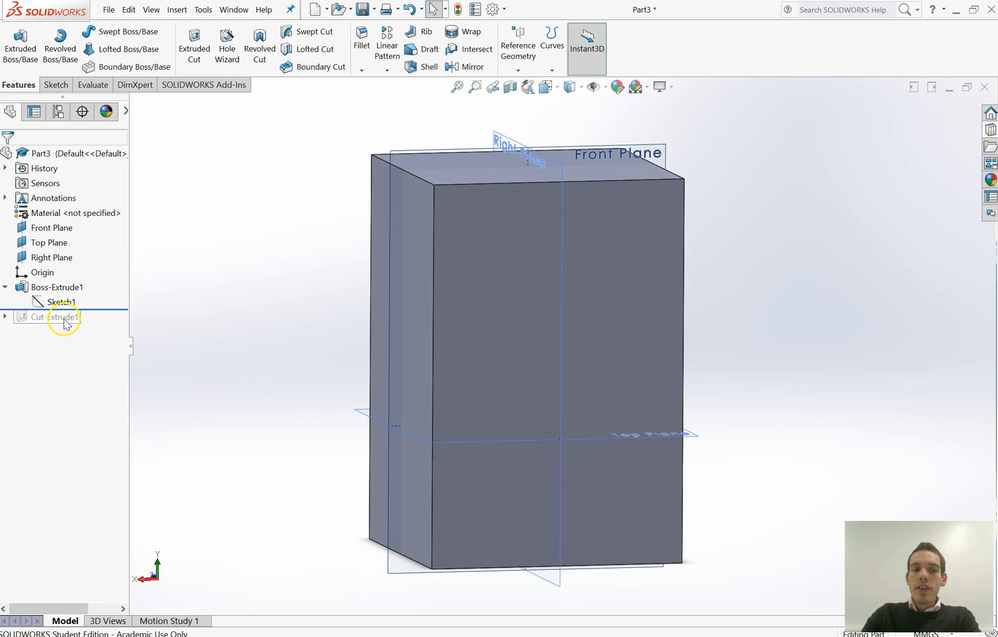
middle_click_drag(301, 312, 175, 329)
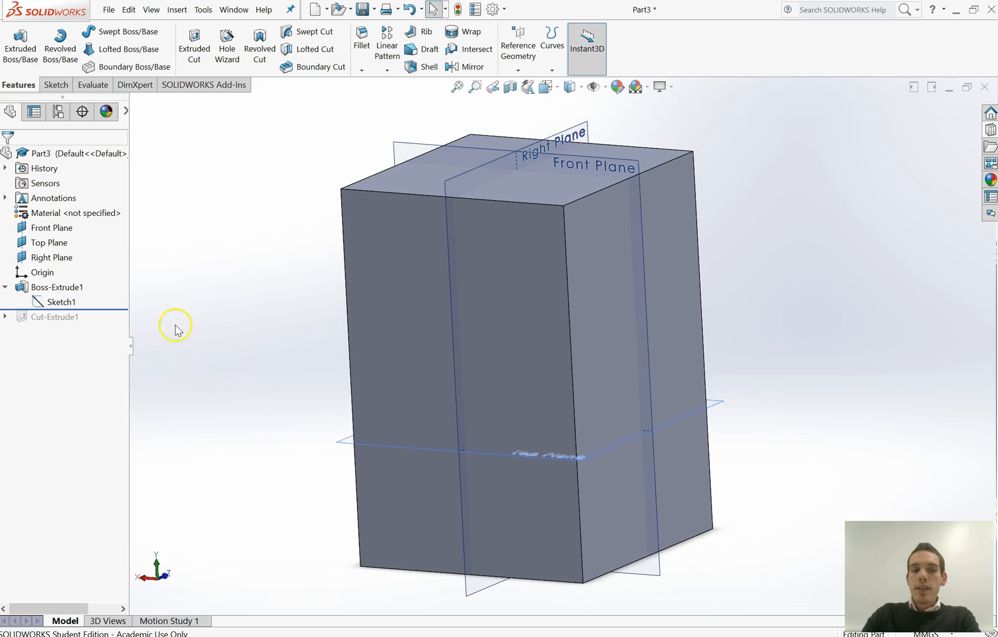
mouse_move(264, 302)
middle_mouse_down()
mouse_move(334, 284)
mouse_move(342, 291)
mouse_move(323, 285)
middle_mouse_up()
Step: Roll the part history back to just before Boss-Extrude1
left_click_drag(103, 309, 105, 281)
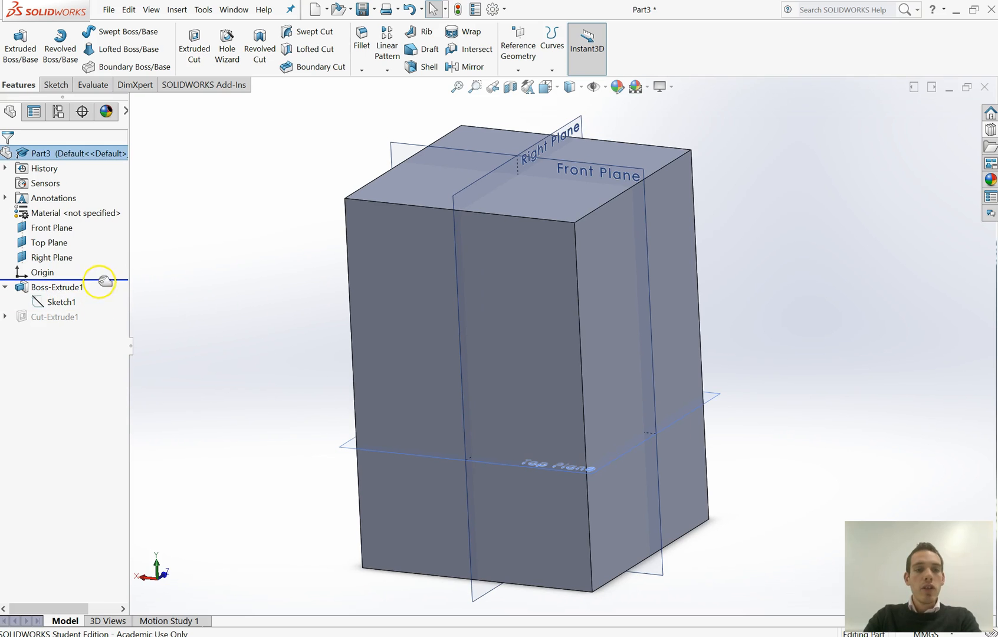
middle_click_drag(348, 308, 361, 332)
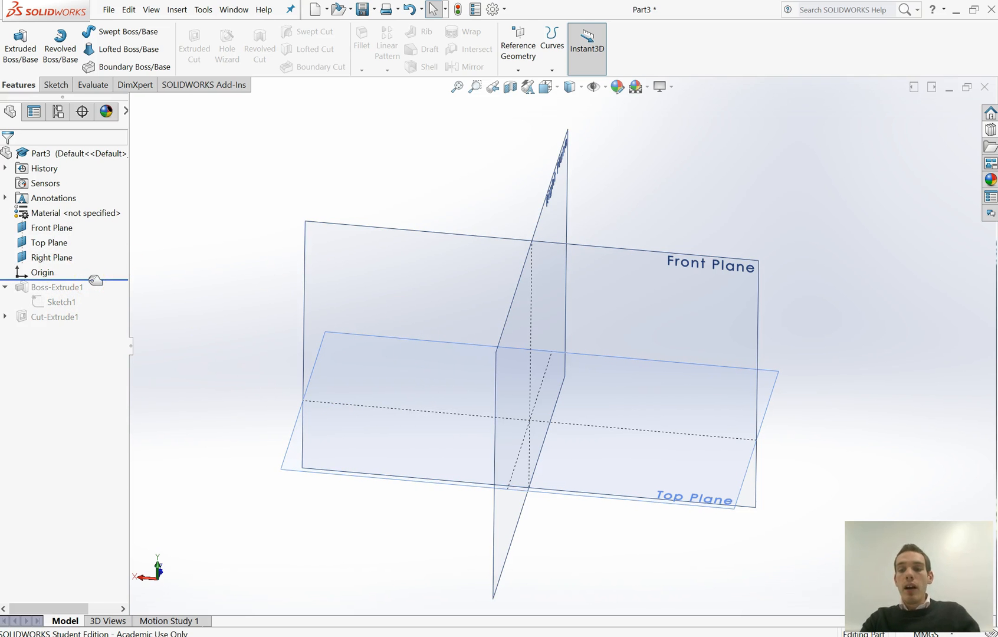
left_click_drag(95, 279, 94, 303)
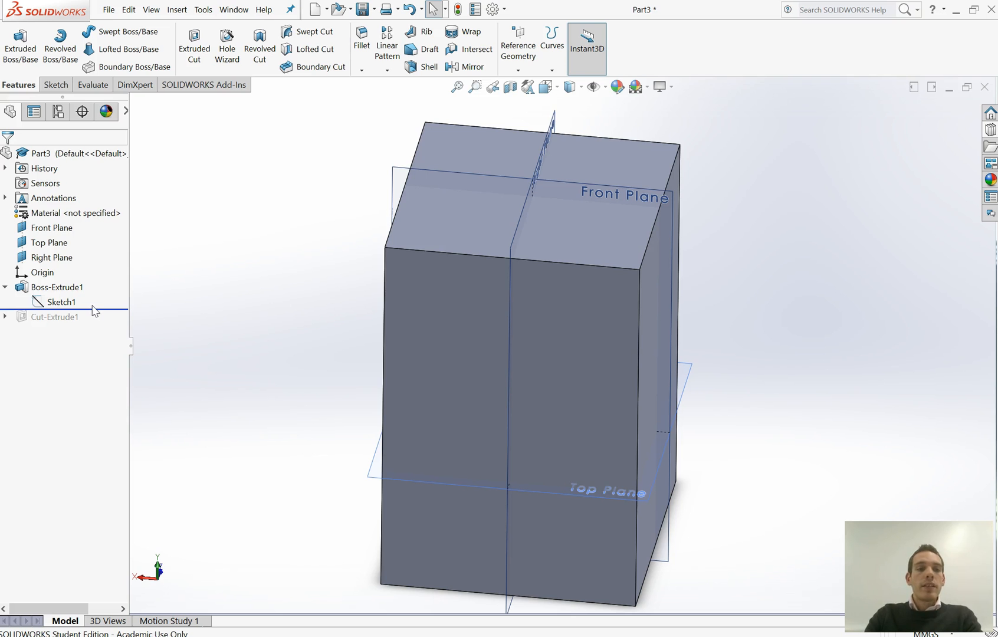
mouse_move(94, 309)
left_mouse_down()
mouse_move(96, 279)
mouse_move(92, 315)
mouse_move(85, 281)
left_mouse_up()
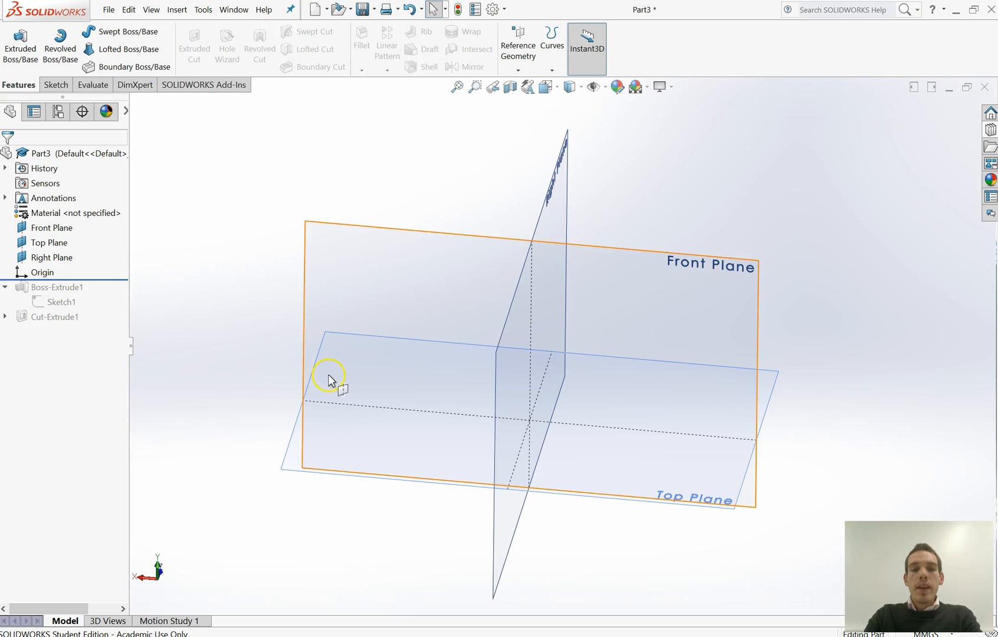
Step: Start a new sketch on the Top Plane and view it face-on
left_click(299, 418)
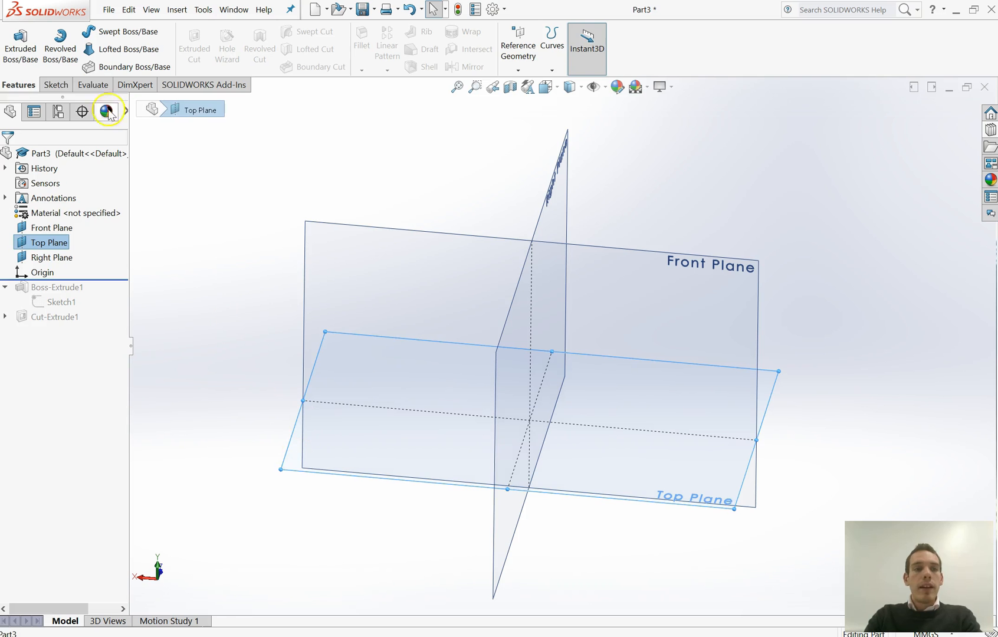
left_click(56, 85)
left_click(16, 42)
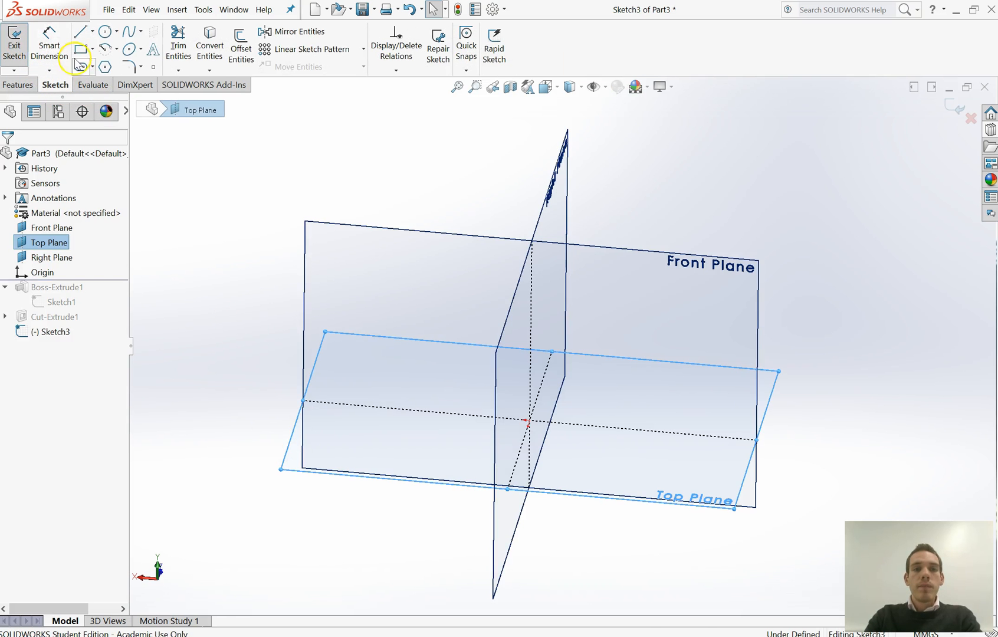
left_click(557, 94)
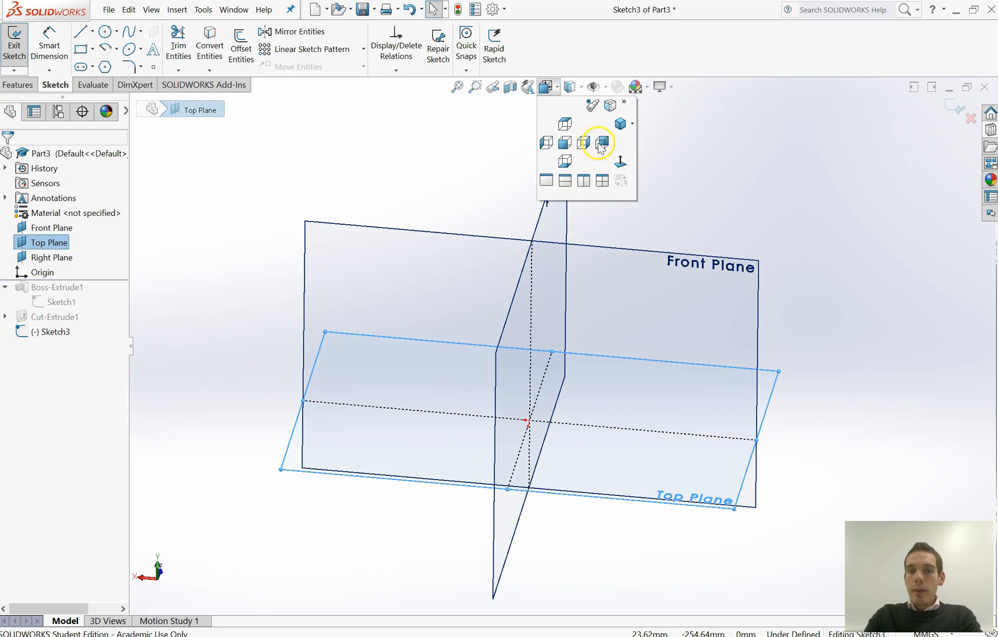
left_click(618, 150)
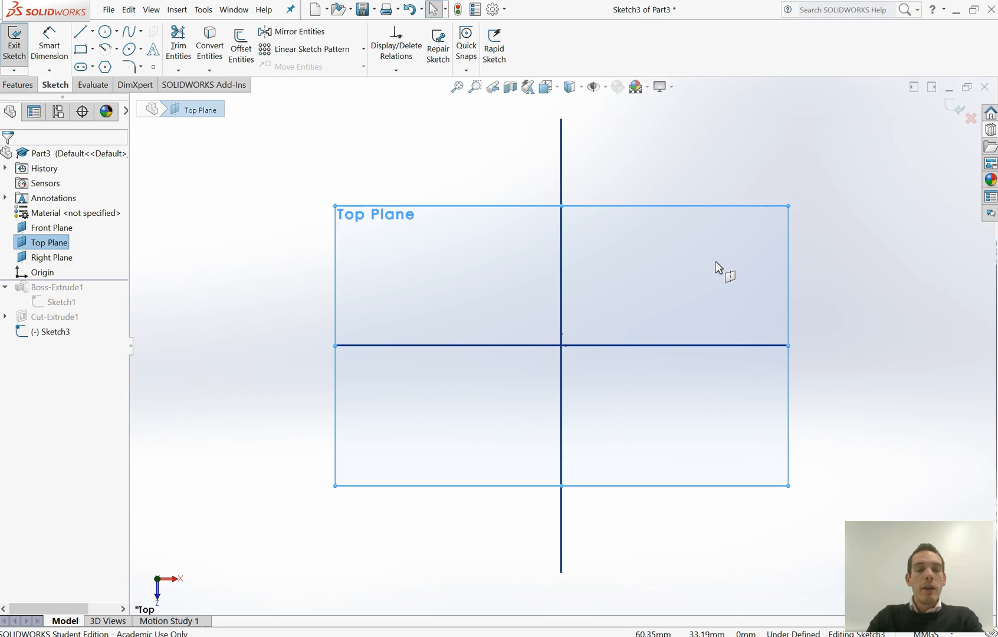
Step: Sketch an open, wavy spline through five points across the upper half of the Top Plane
scroll(702, 271, "down", 5)
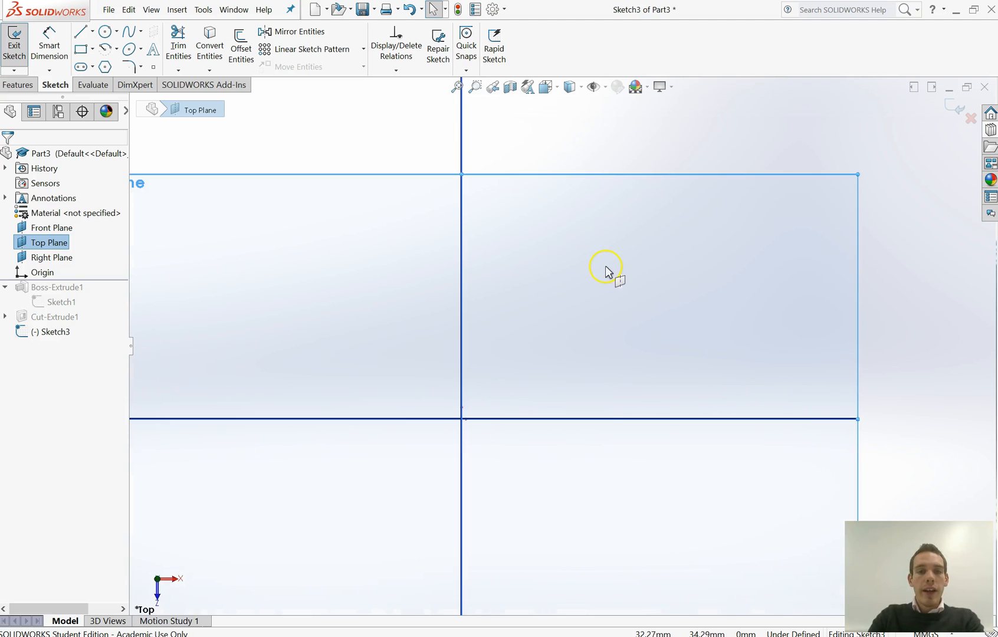
scroll(548, 301, "up", 2)
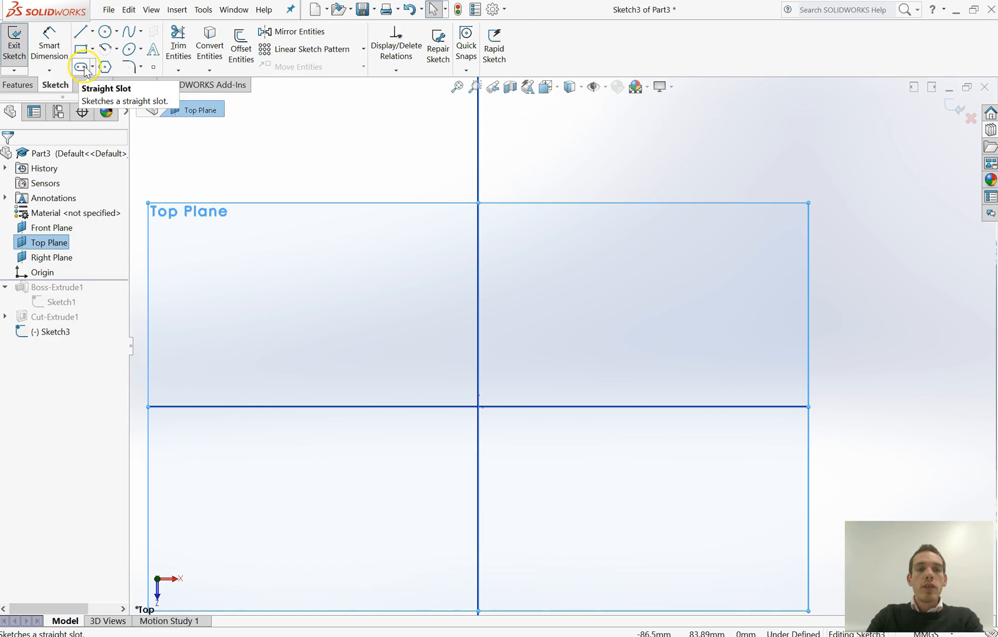
scroll(84, 70, "up", 1)
left_click(58, 85)
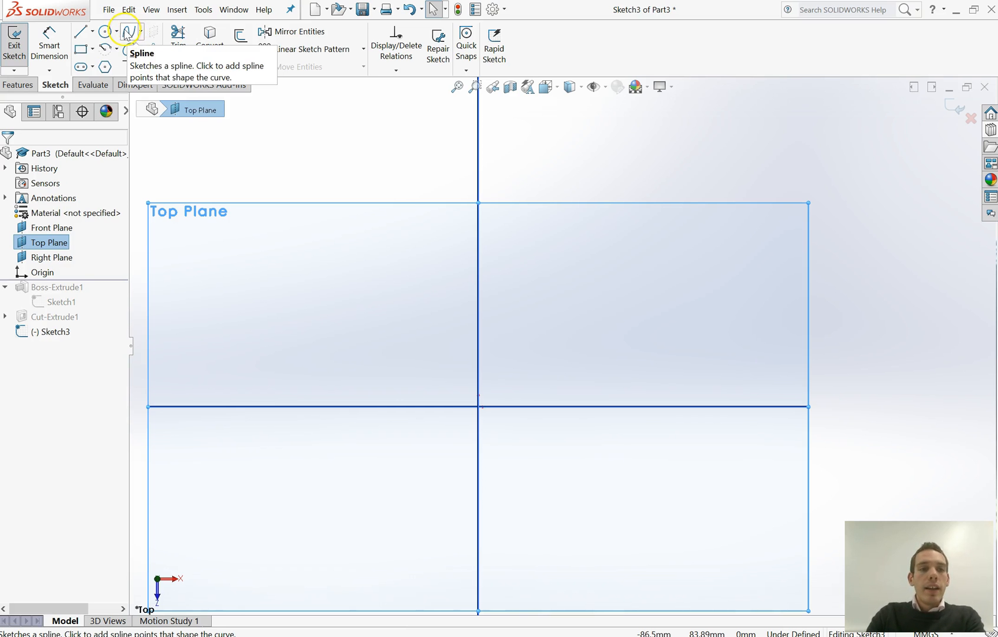
left_click(128, 33)
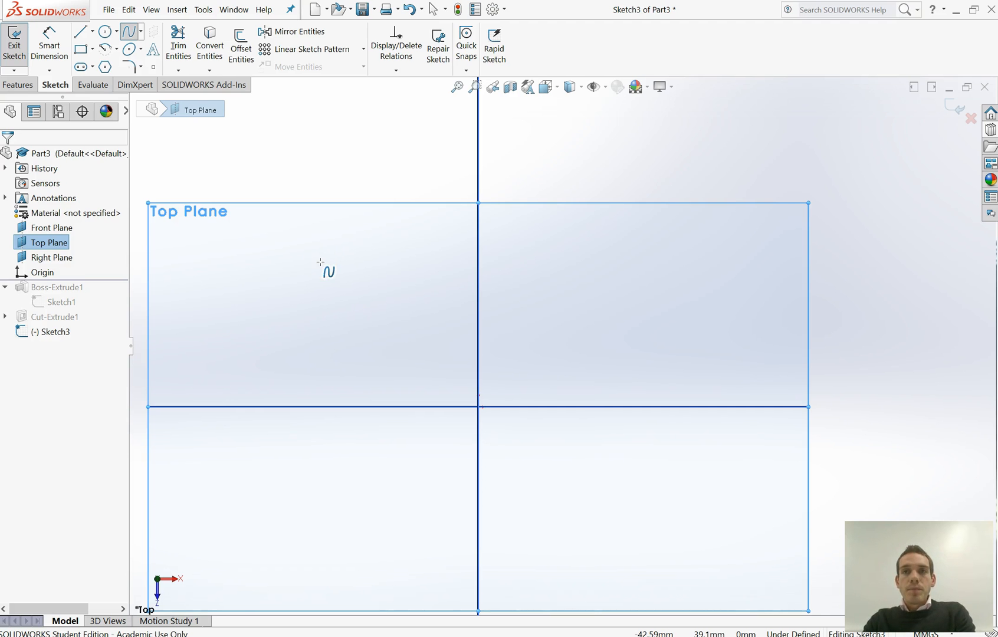
left_click(295, 267)
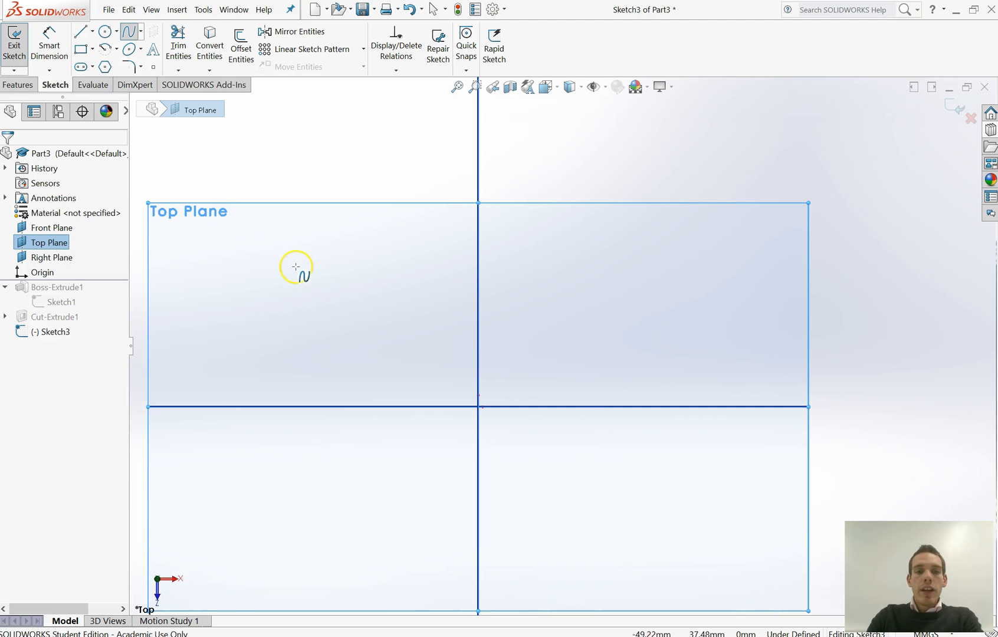
left_click(335, 348)
left_click(425, 279)
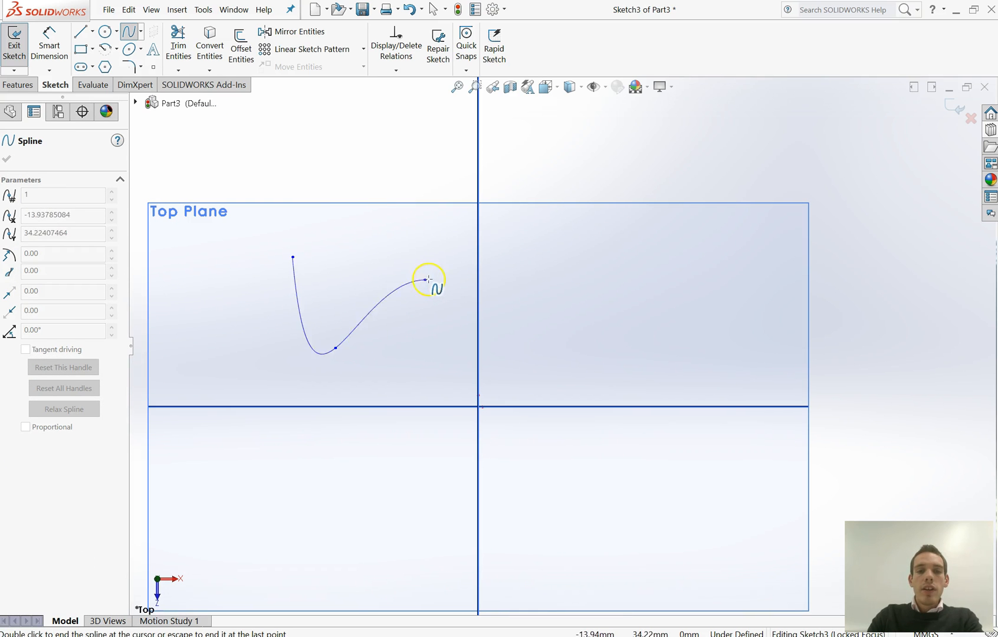
left_click(561, 319)
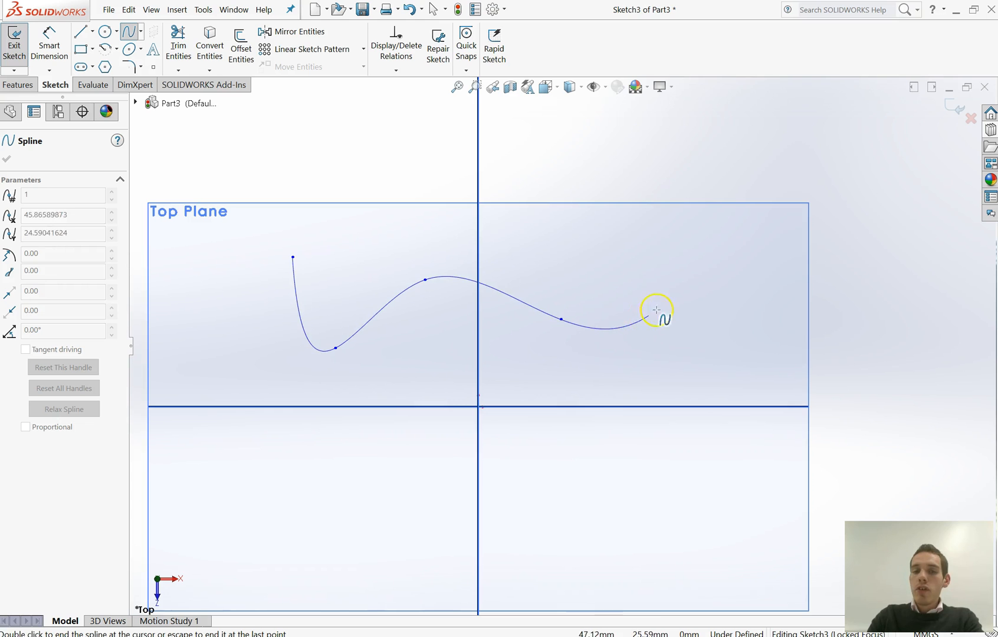
left_click(697, 265)
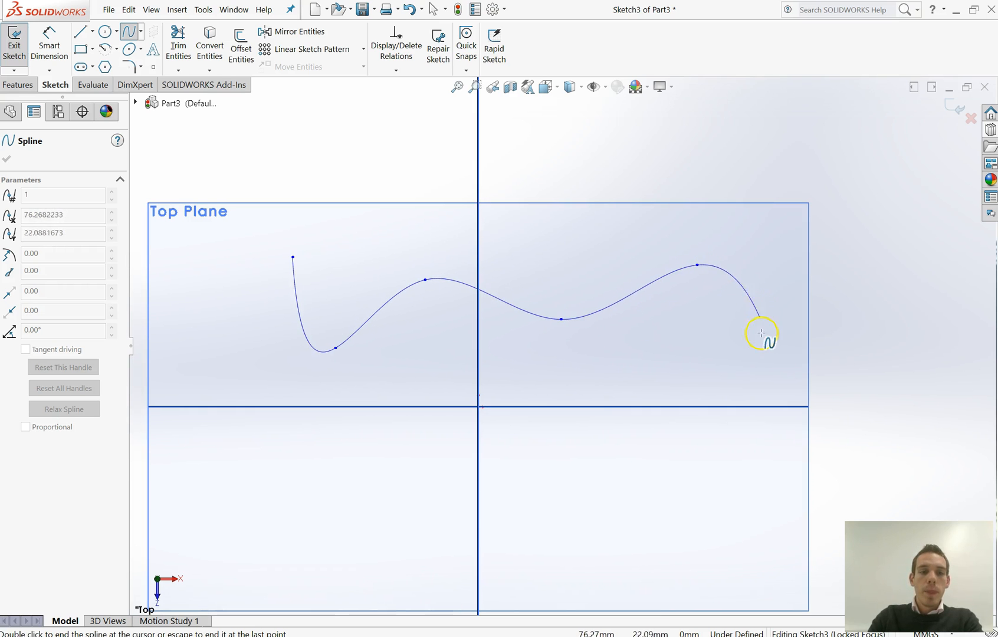
right_click(716, 373)
left_click(720, 377)
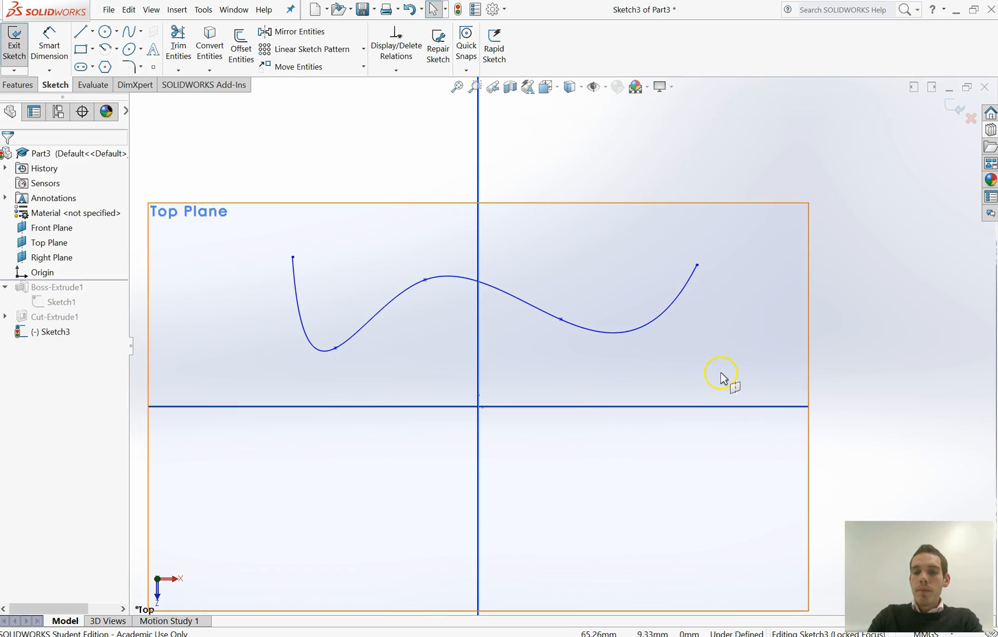
left_click(559, 324)
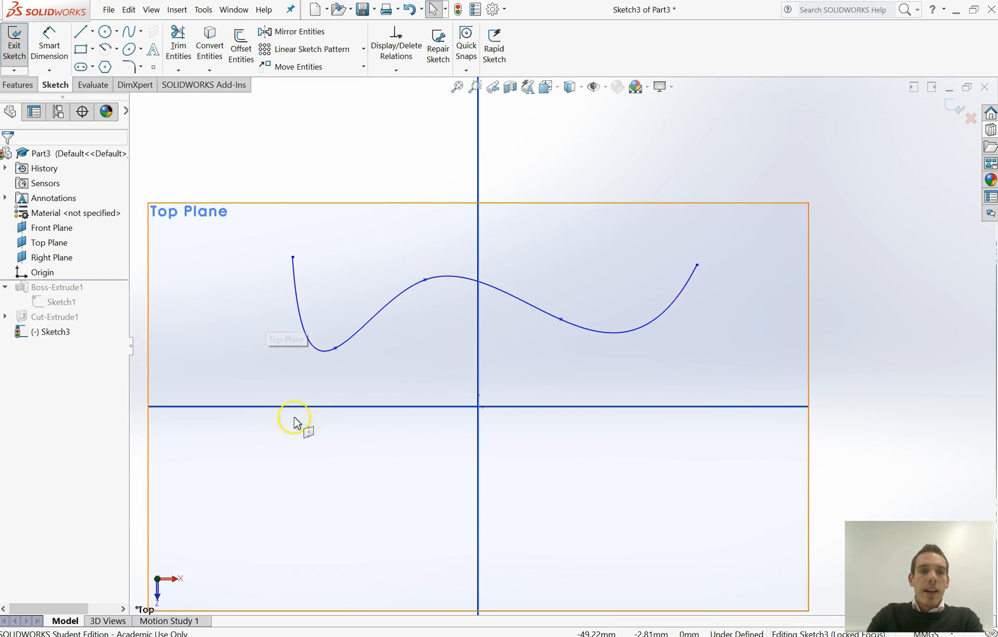
Step: Sketch a second open five-point spline, about 137 mm long, below the first and following a similar wavy shape
left_click(129, 31)
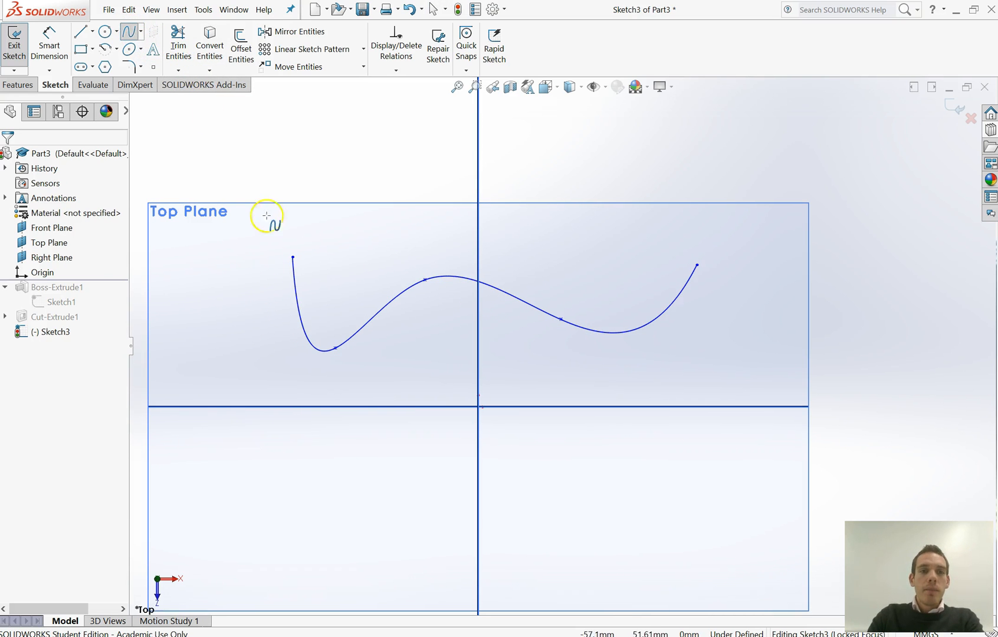
left_click(244, 271)
left_click(293, 375)
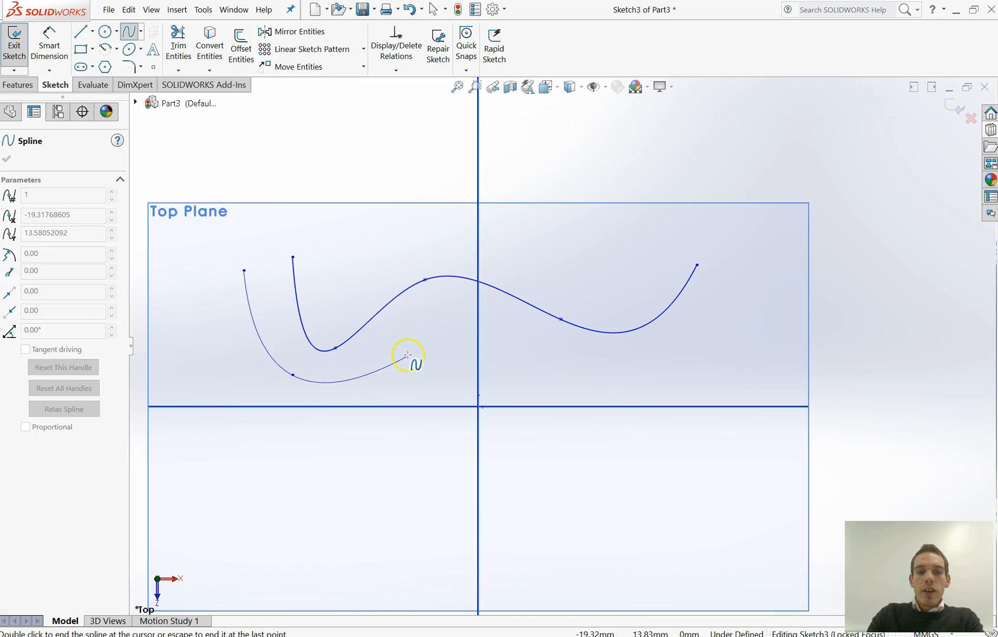
left_click(411, 348)
left_click(528, 374)
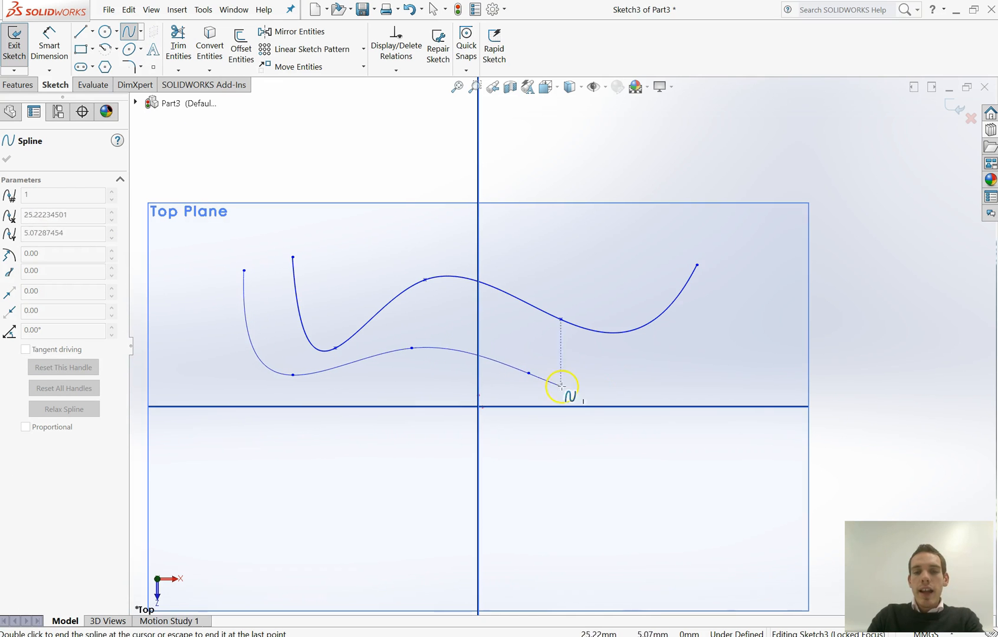
left_click(659, 354)
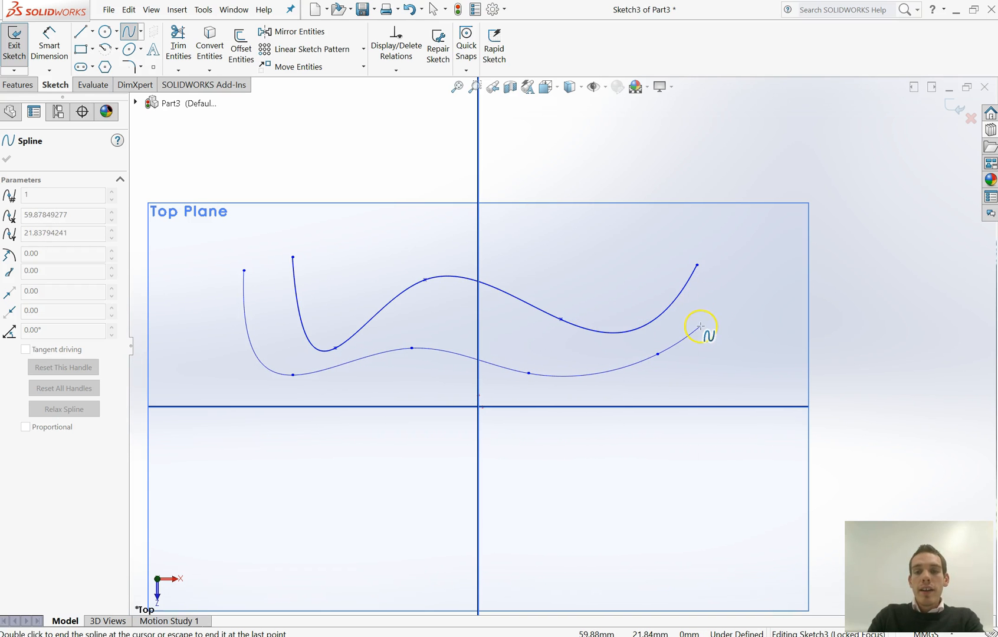
right_click(700, 326)
left_click(723, 335)
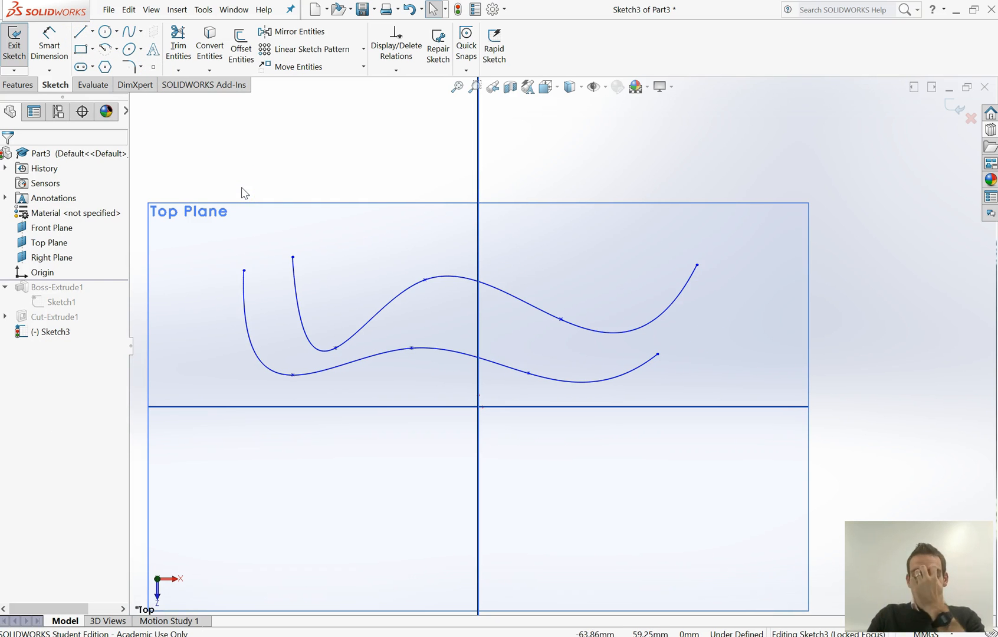
Step: Reshape the lower spline by moving its third point to about X -17, Y 13 mm and adjusting its tangency handles
left_click(443, 352)
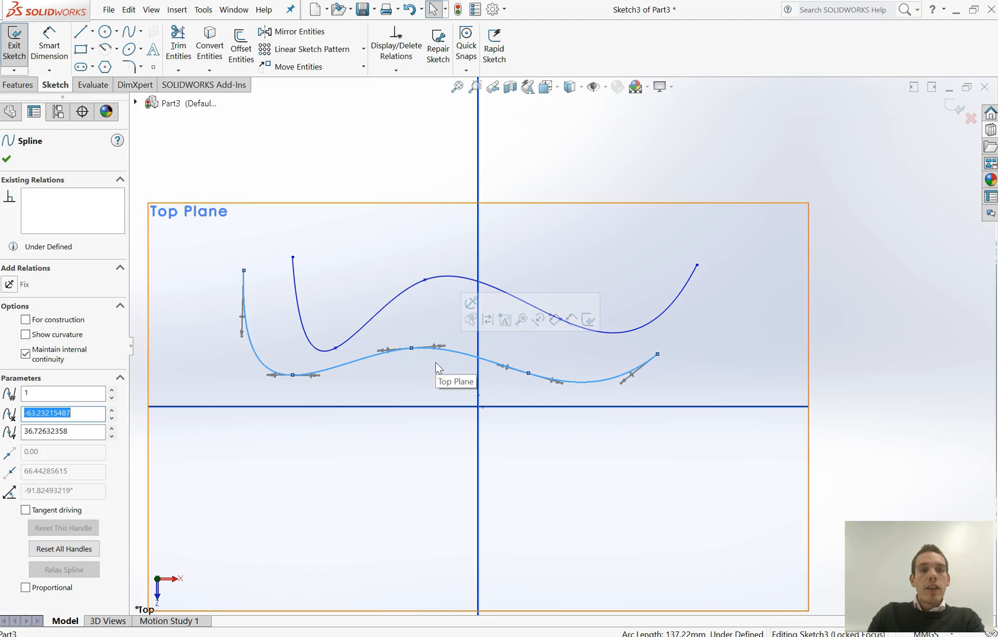
left_click(412, 348)
mouse_move(414, 352)
left_mouse_down()
mouse_move(414, 328)
mouse_move(415, 371)
mouse_move(437, 365)
mouse_move(414, 354)
left_mouse_up()
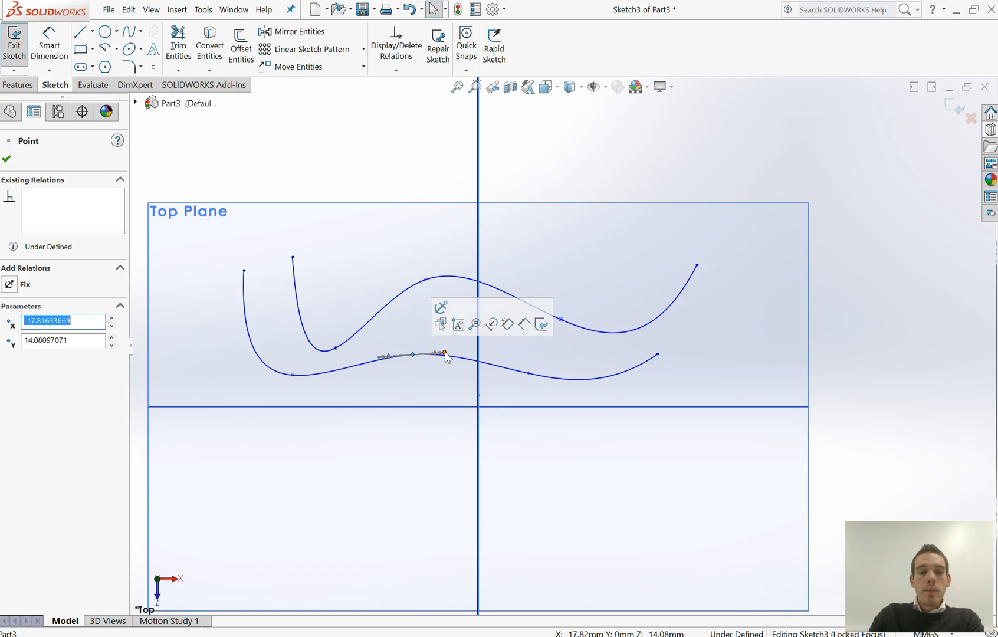
left_click_drag(412, 356, 473, 355)
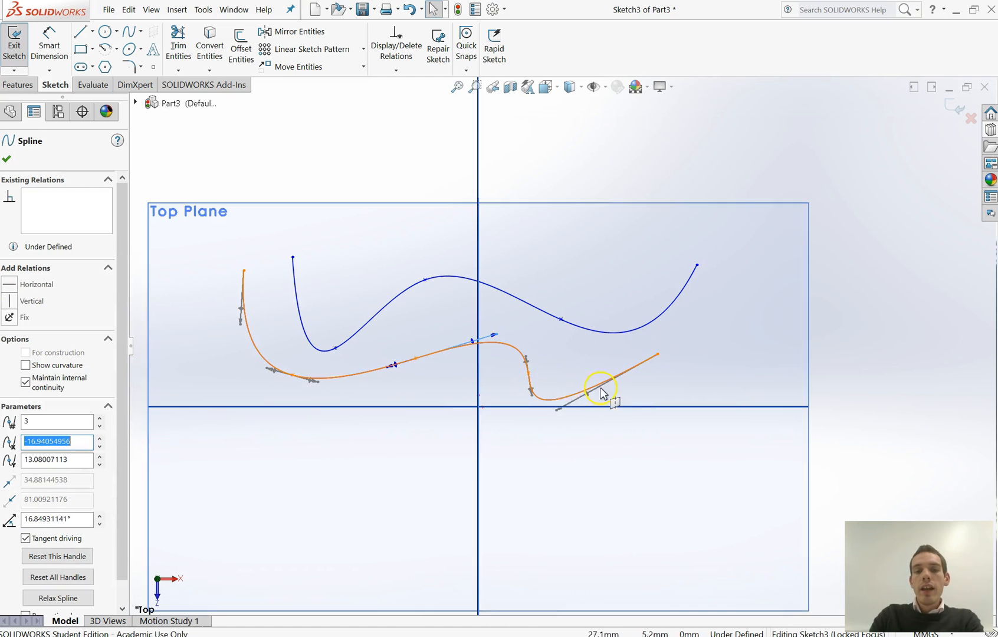
left_click(531, 392)
left_click_drag(528, 362, 576, 358)
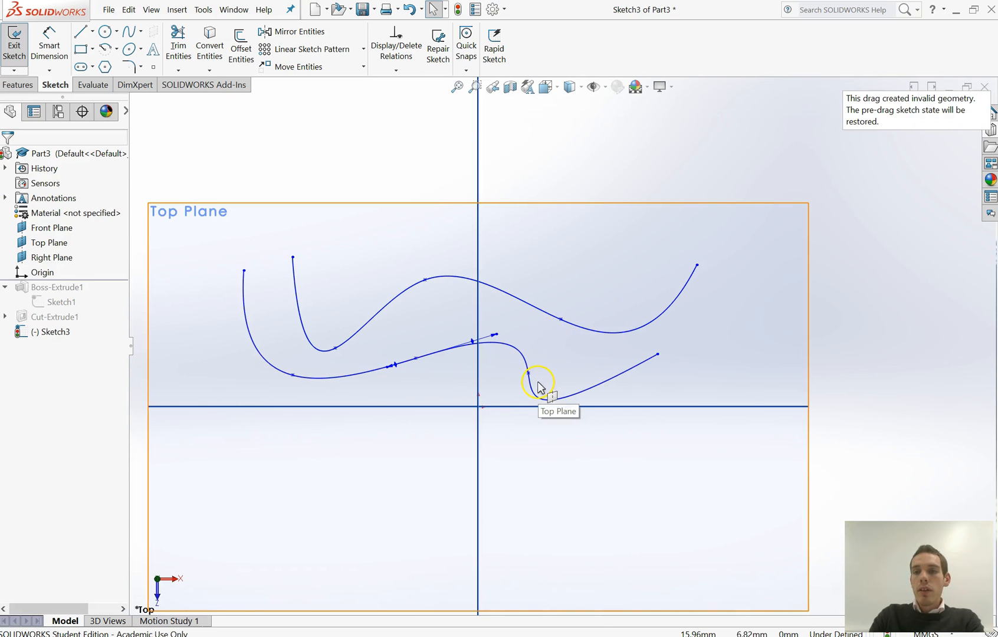
Step: Shift the whole lower spline around the sketch plane, and delete it
left_click(294, 376)
left_click(319, 378)
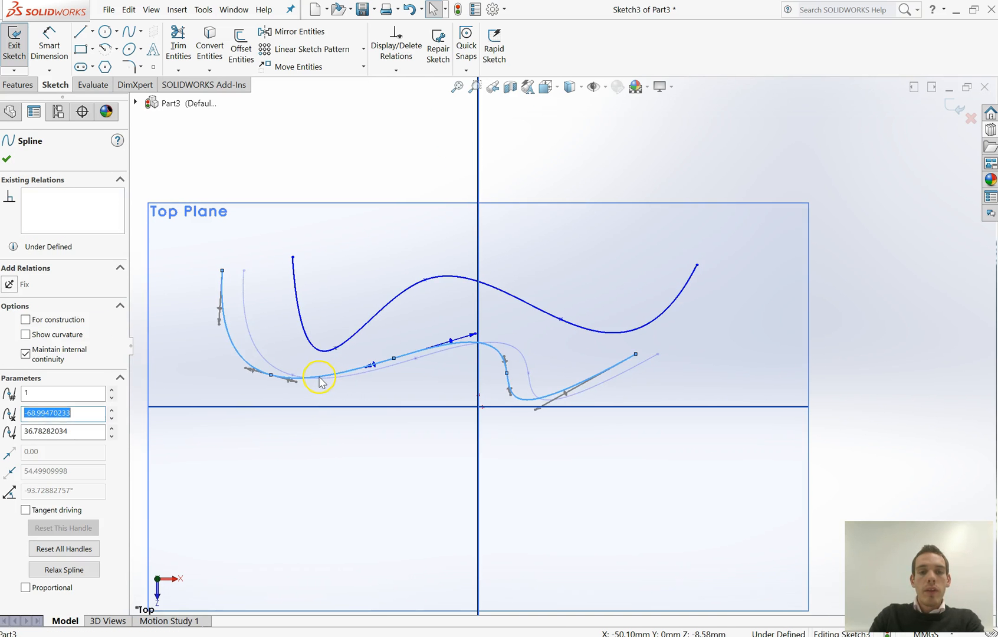
left_click_drag(319, 377, 330, 383)
left_click(352, 402)
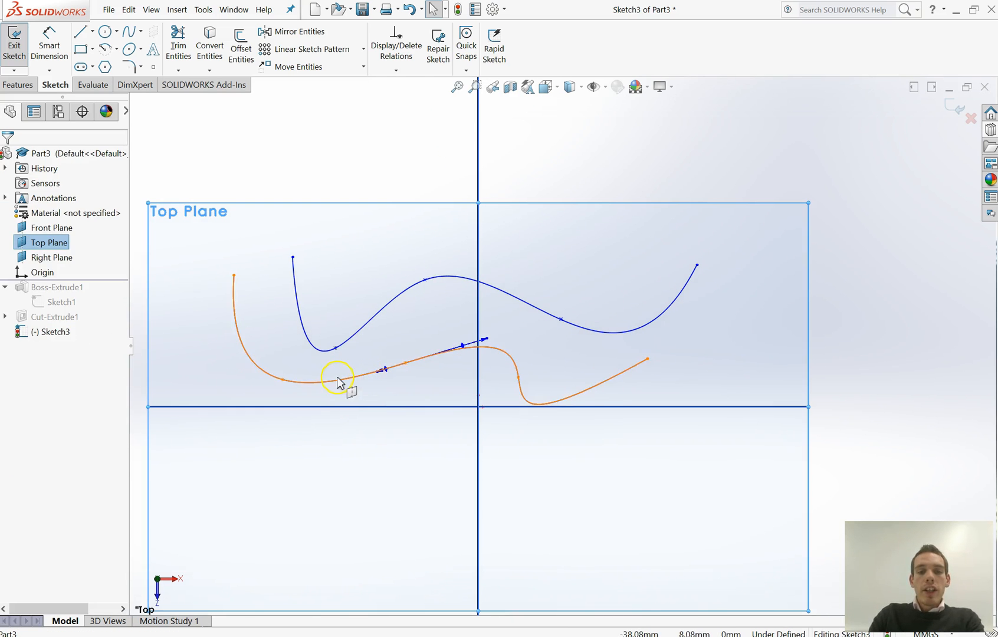
left_click(344, 384)
left_click_drag(344, 383, 367, 384)
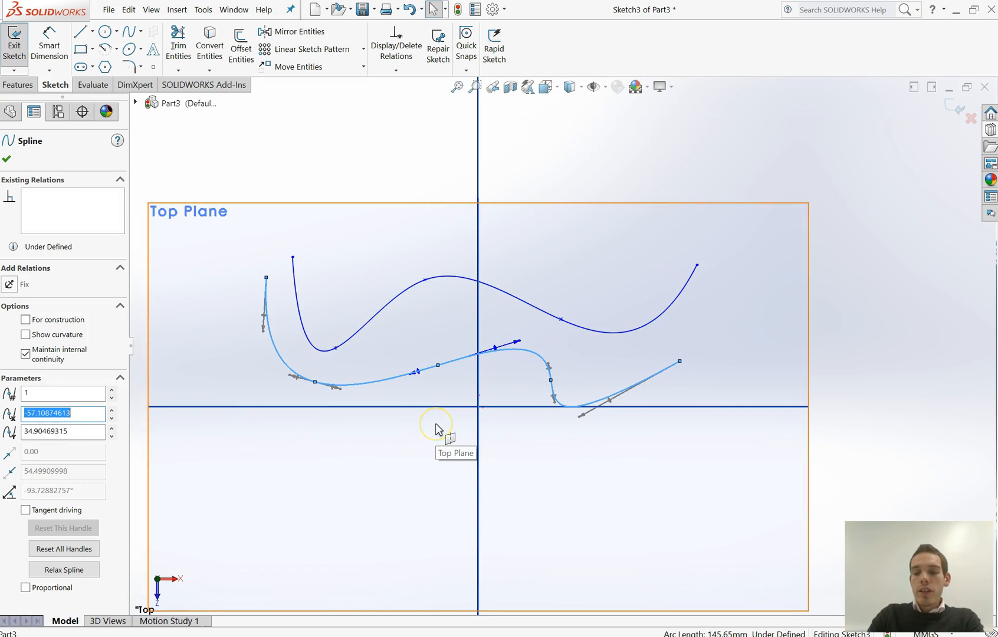
key("Delete")
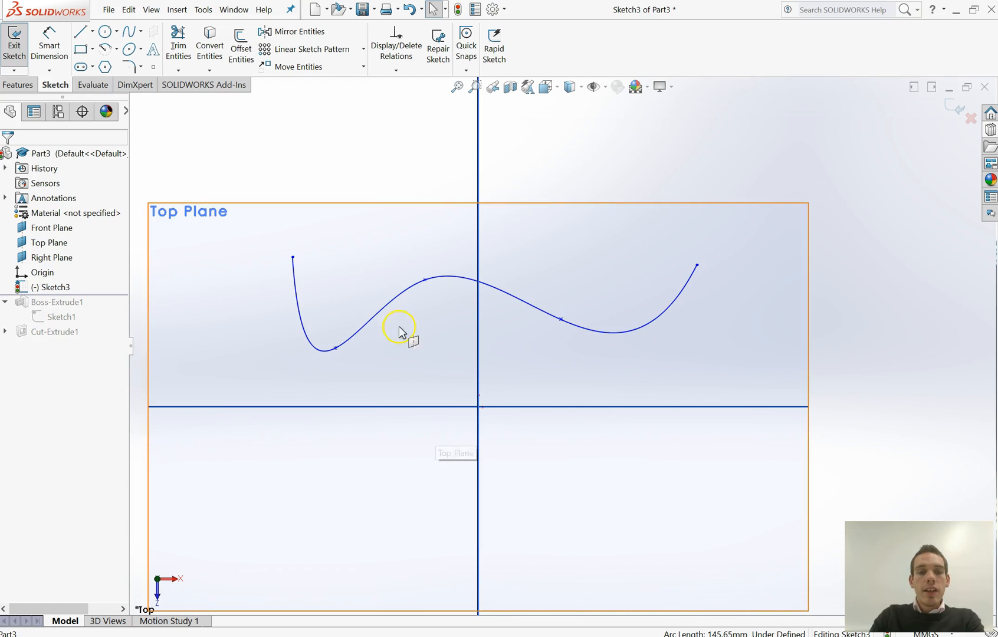
Step: Replace the remaining wavy spline with a three-point spline about 46 mm long, curving from the upper left quadrant down to the origin
left_click(386, 303)
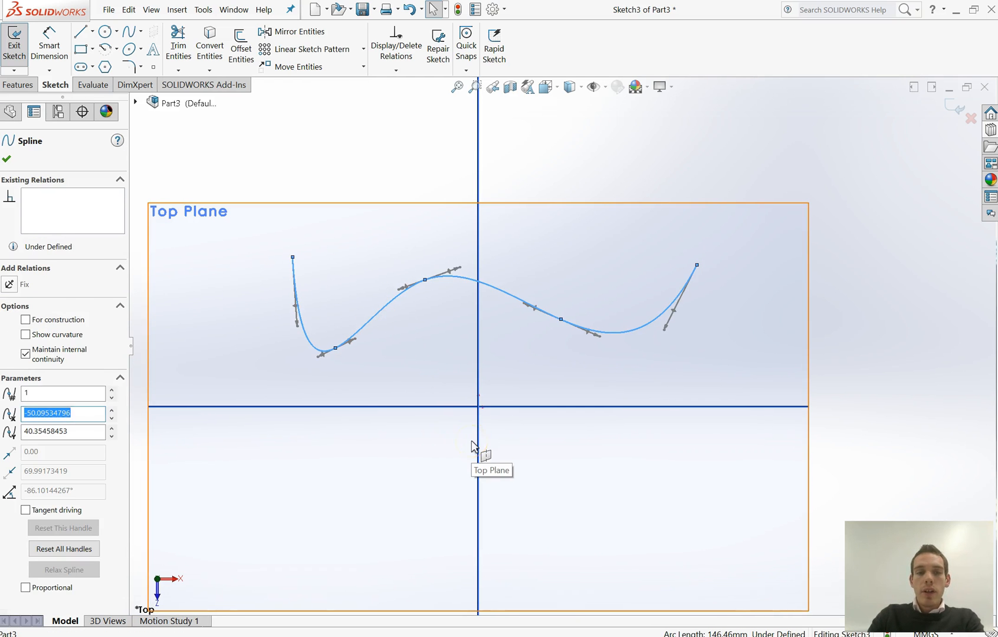
key("Delete")
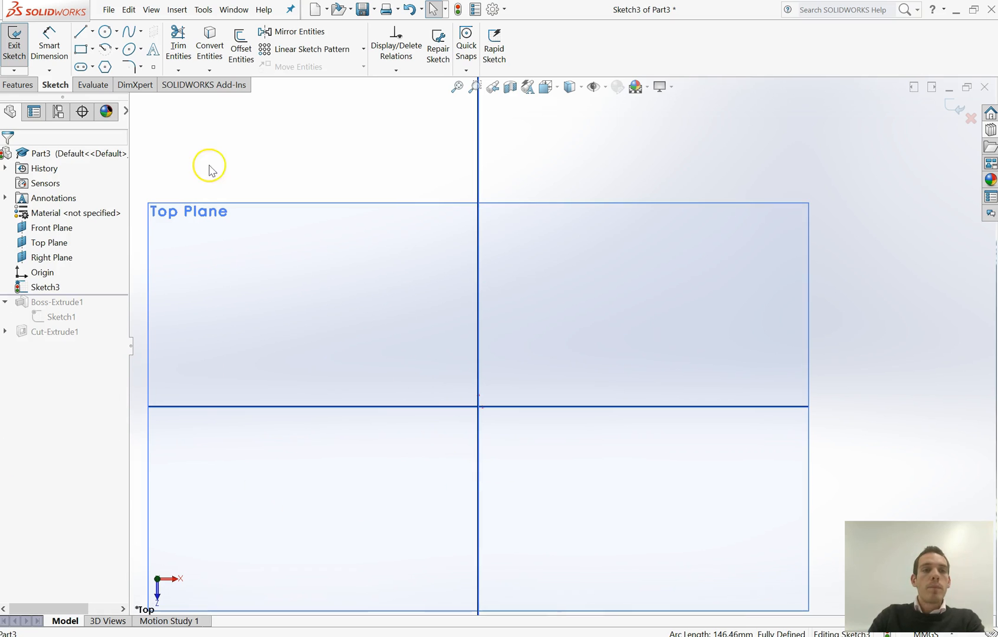
left_click(130, 32)
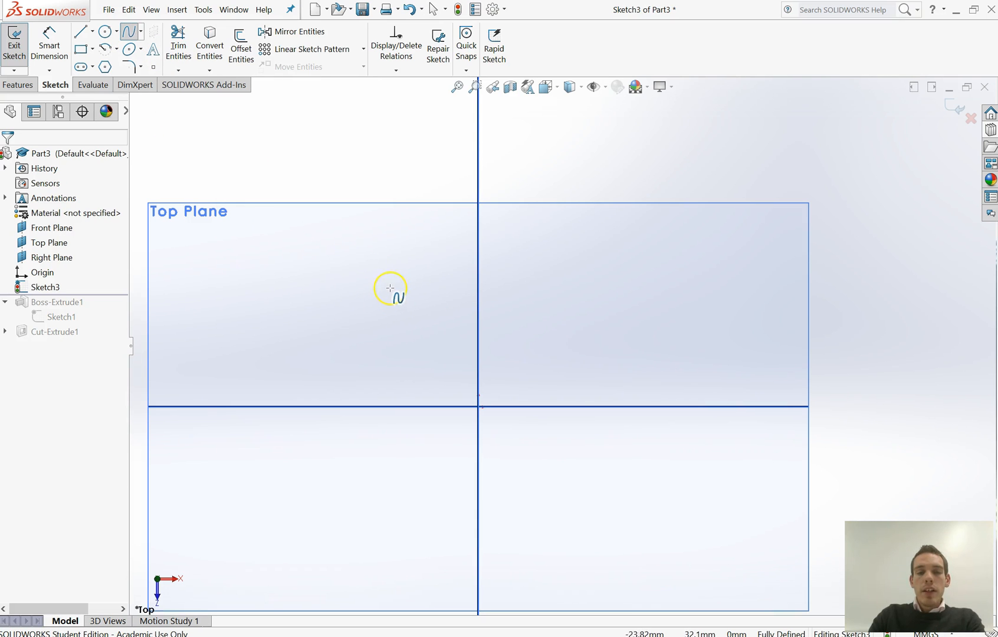
left_click(373, 299)
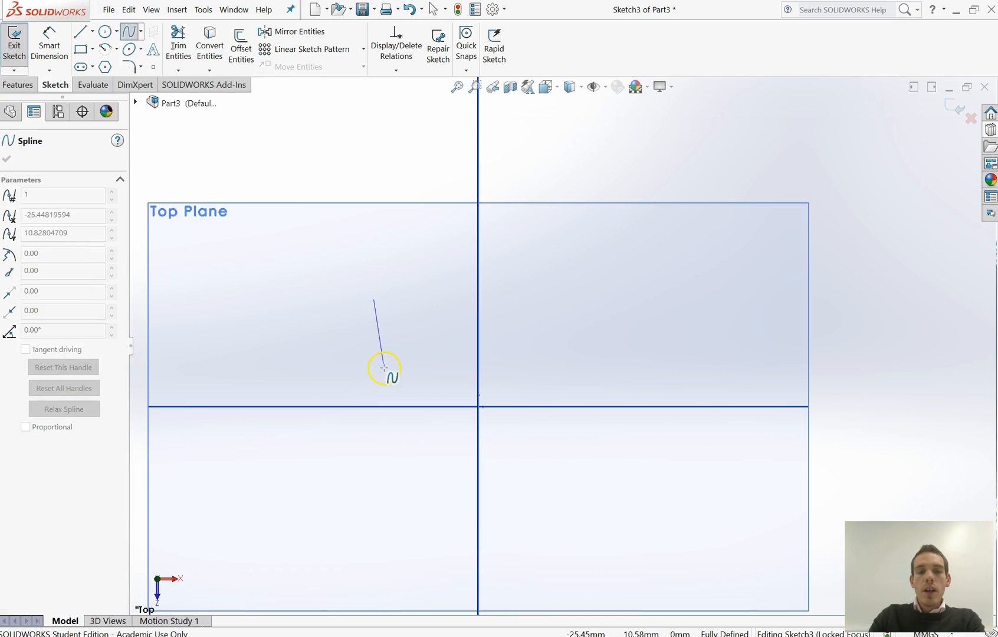
left_click(399, 376)
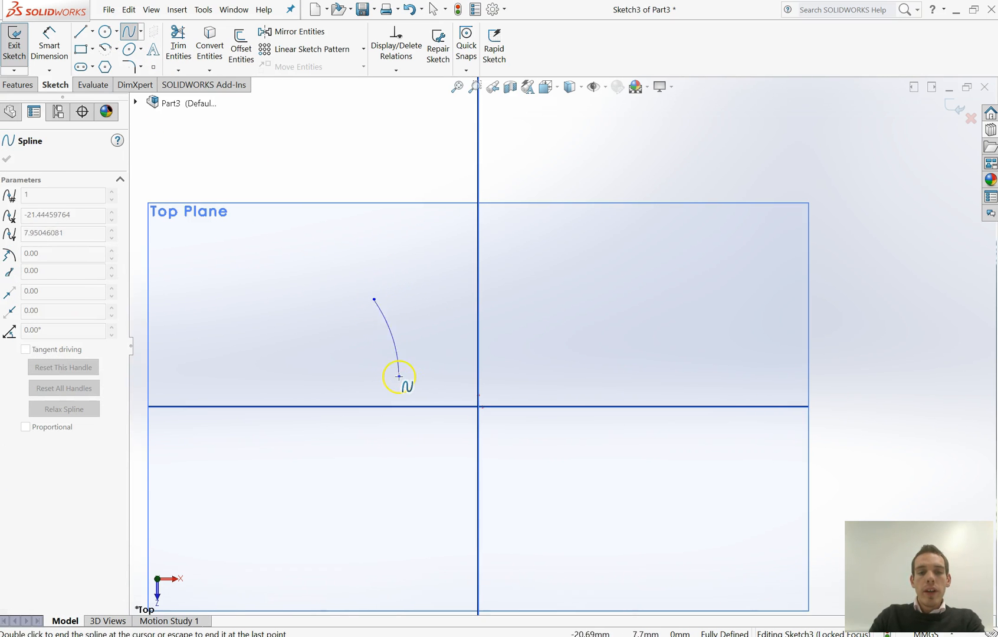
left_click(478, 406)
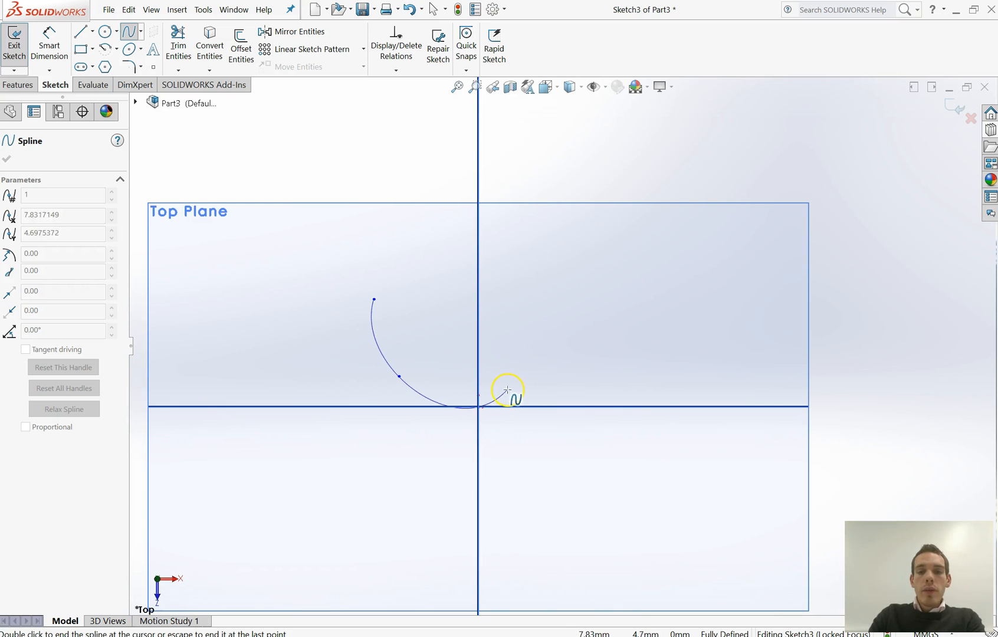
left_click(478, 406)
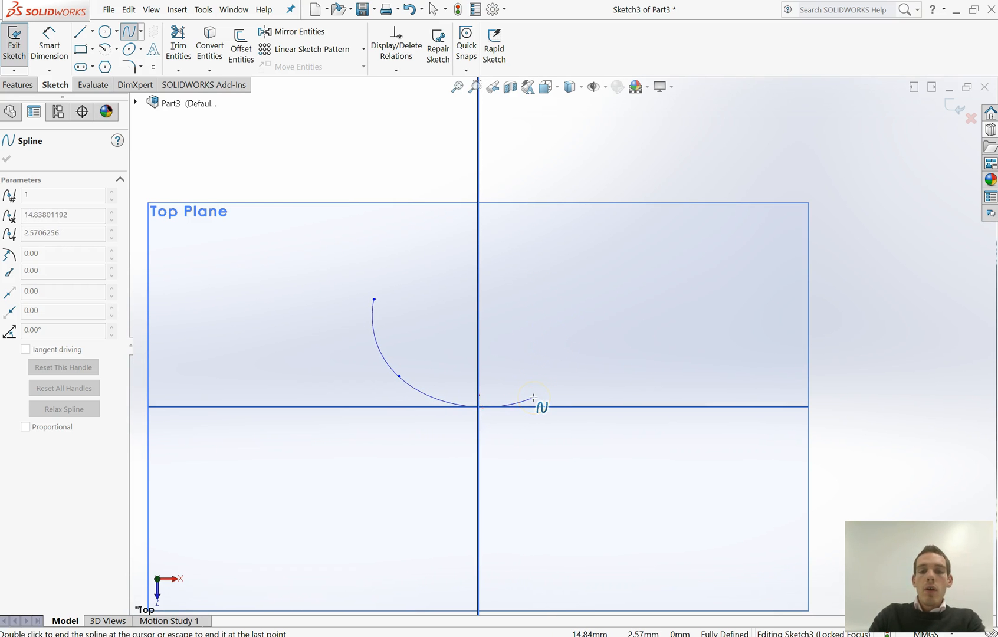
right_click(547, 395)
left_click(575, 401)
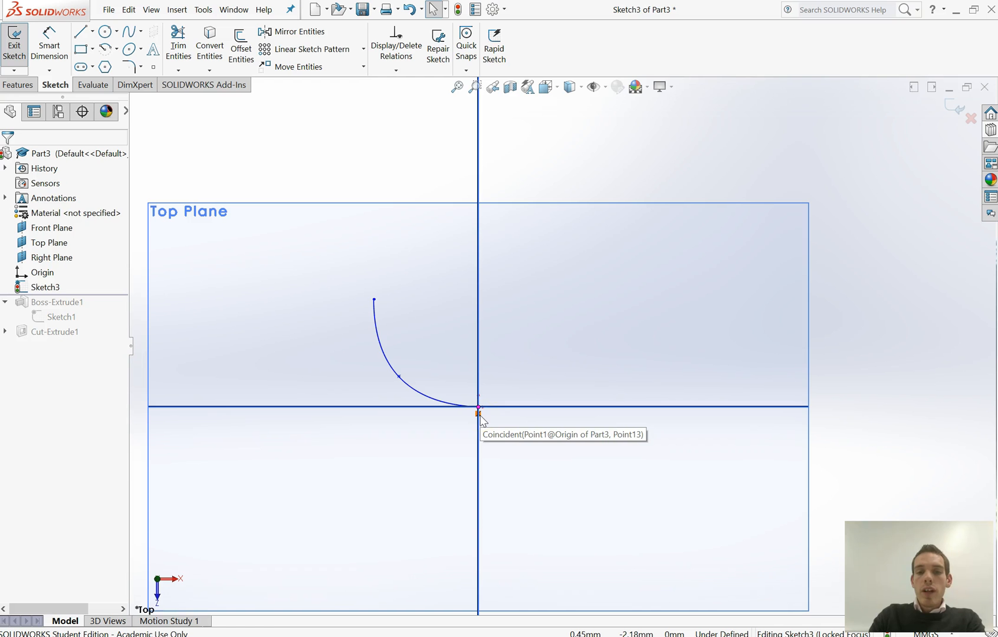
Step: Draw a vertical centerline through the origin, extending above the spline's upper end and below the origin
scroll(575, 325, "up", 4)
scroll(613, 281, "up", 1)
scroll(630, 248, "down", 2)
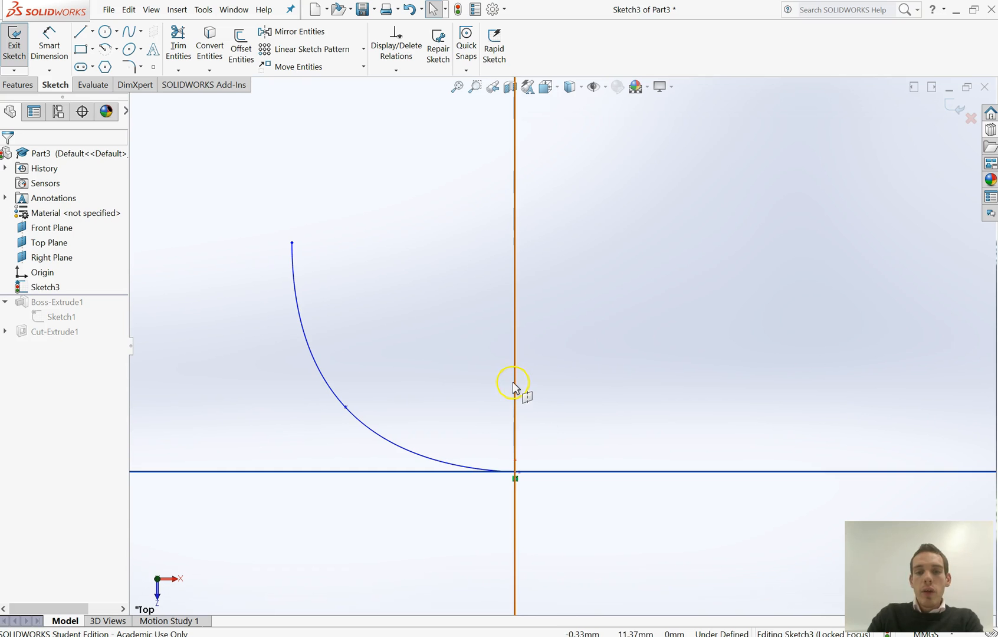
scroll(528, 376, "up", 1)
scroll(537, 376, "up", 2)
scroll(566, 363, "down", 1)
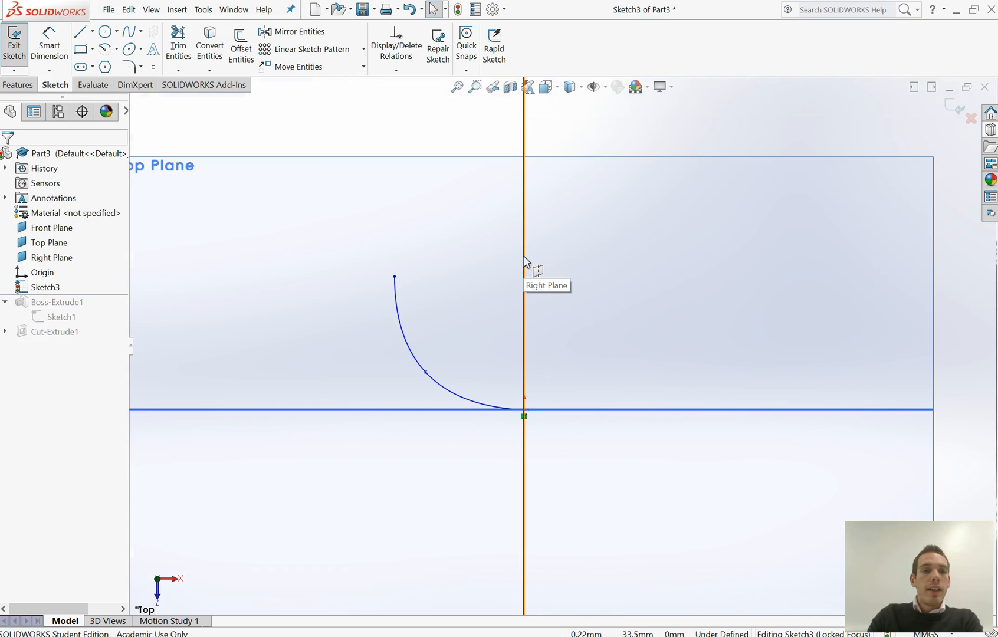
left_click(93, 33)
left_click(78, 50)
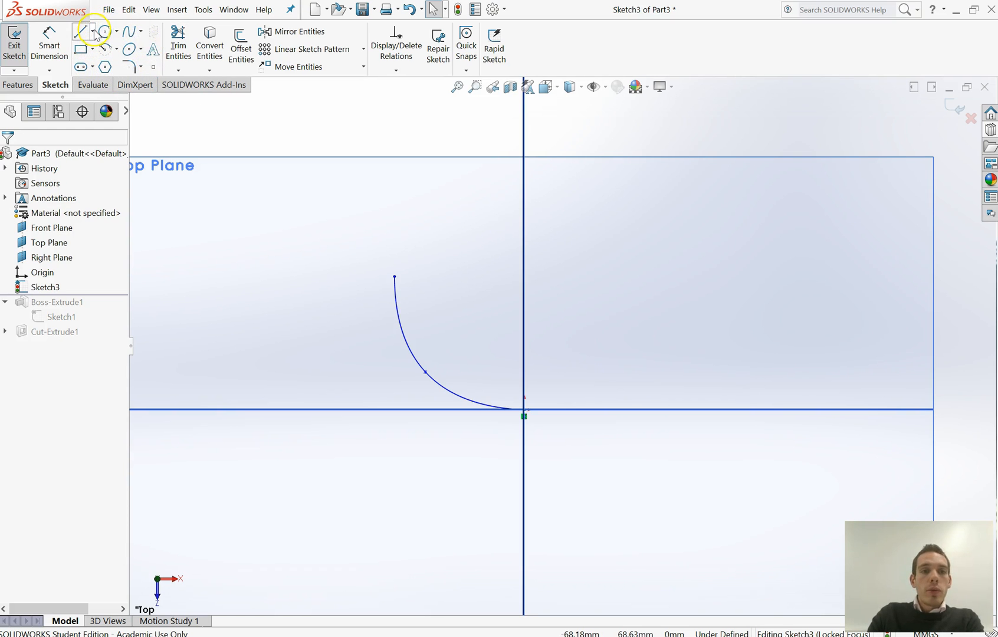
left_click(93, 33)
left_click(118, 32)
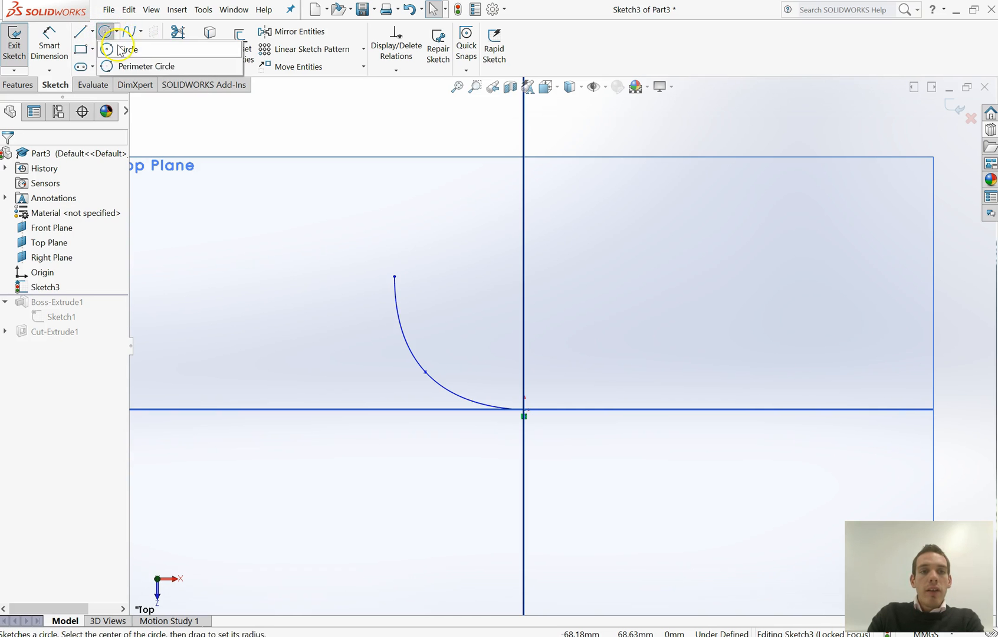
left_click(93, 32)
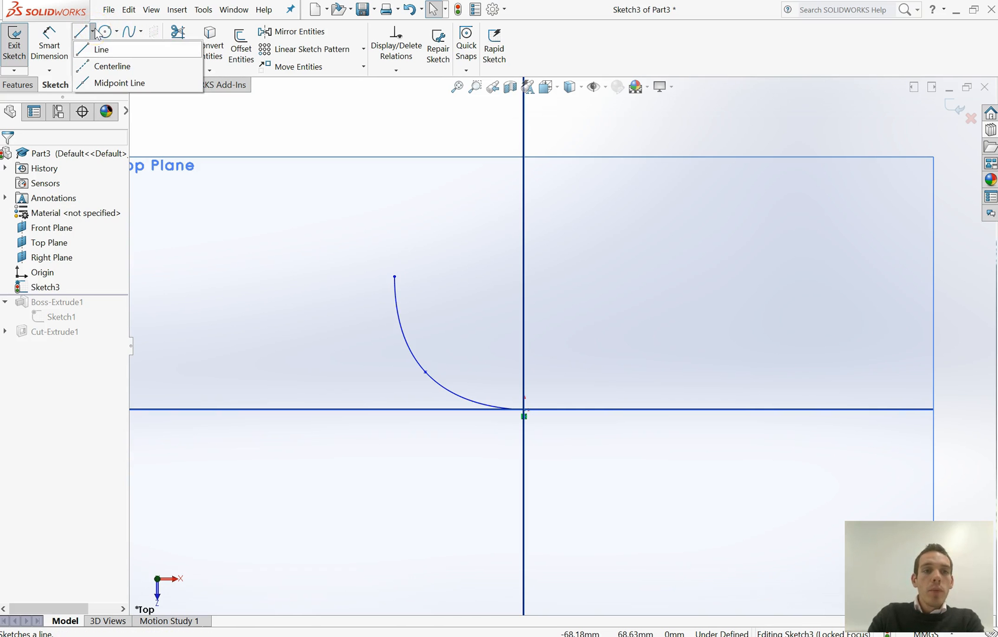
left_click(109, 68)
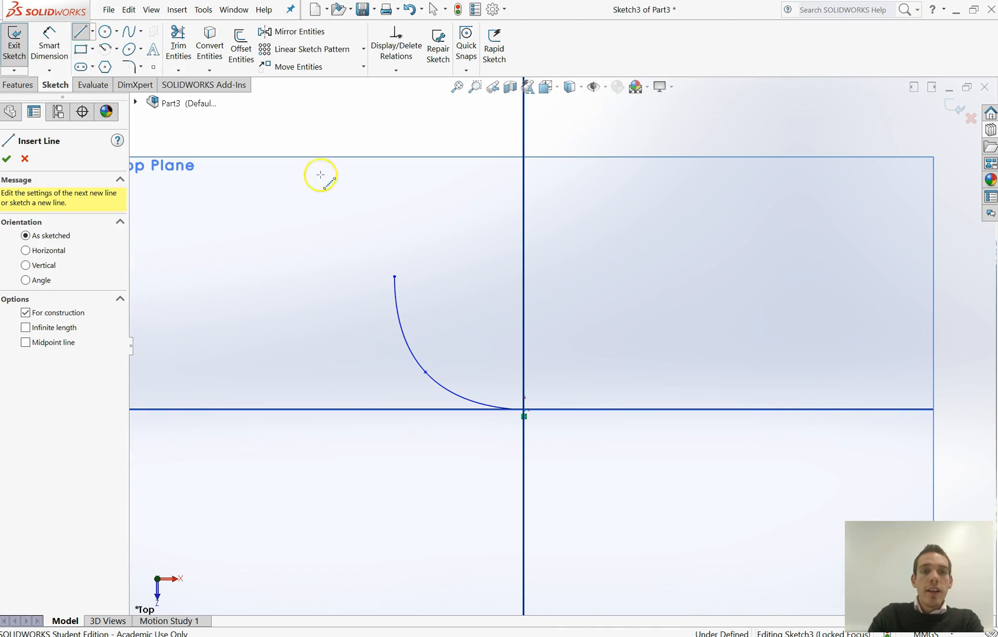
left_click(523, 138)
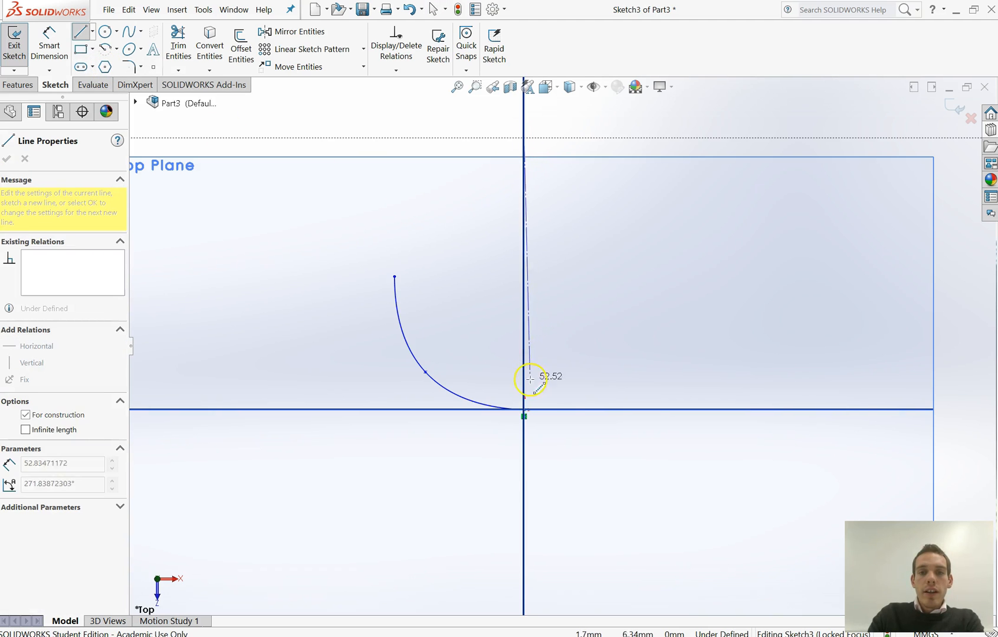
left_click(522, 521)
right_click(592, 440)
left_click(610, 450)
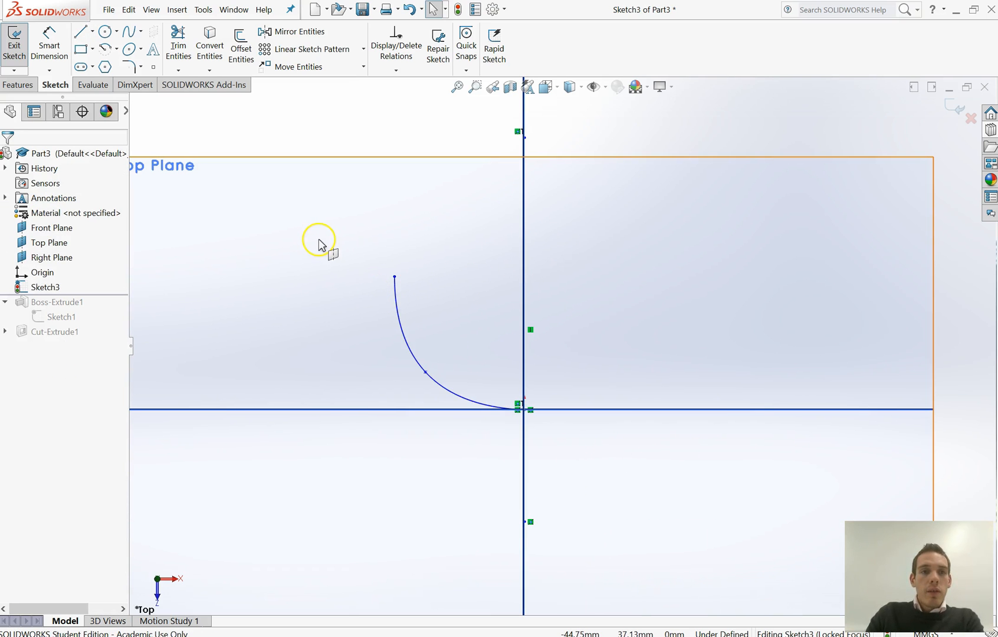
Step: Mirror a copy of the three-point spline about the vertical centerline
left_click(307, 37)
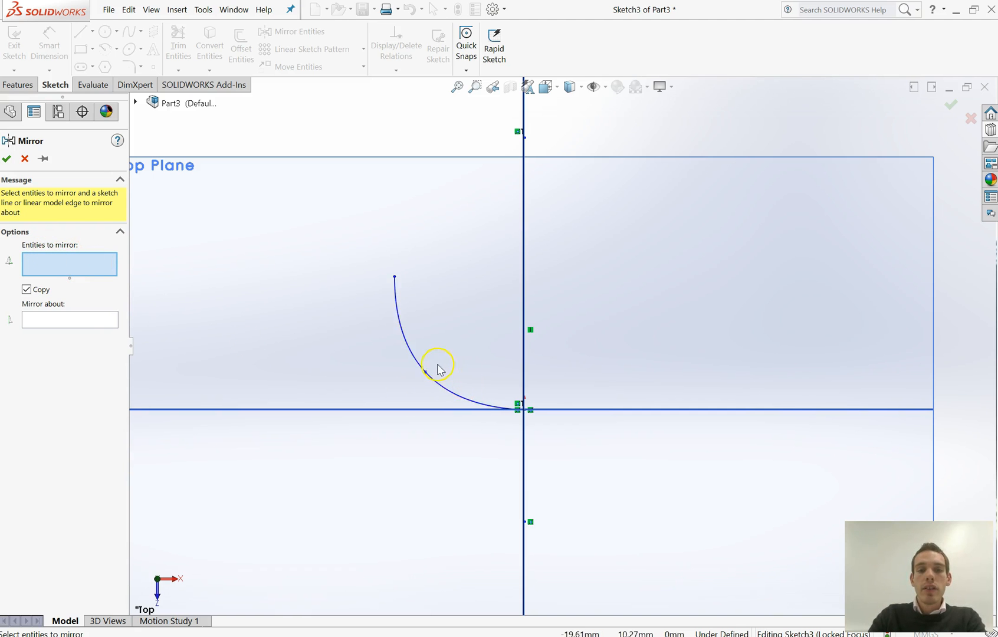
left_click(413, 359)
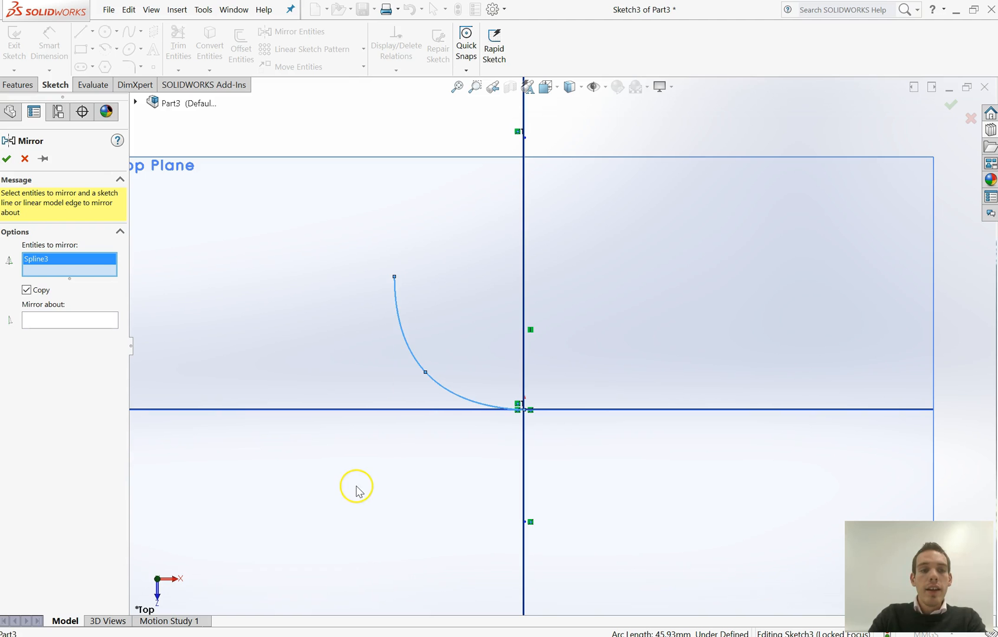
left_click(50, 327)
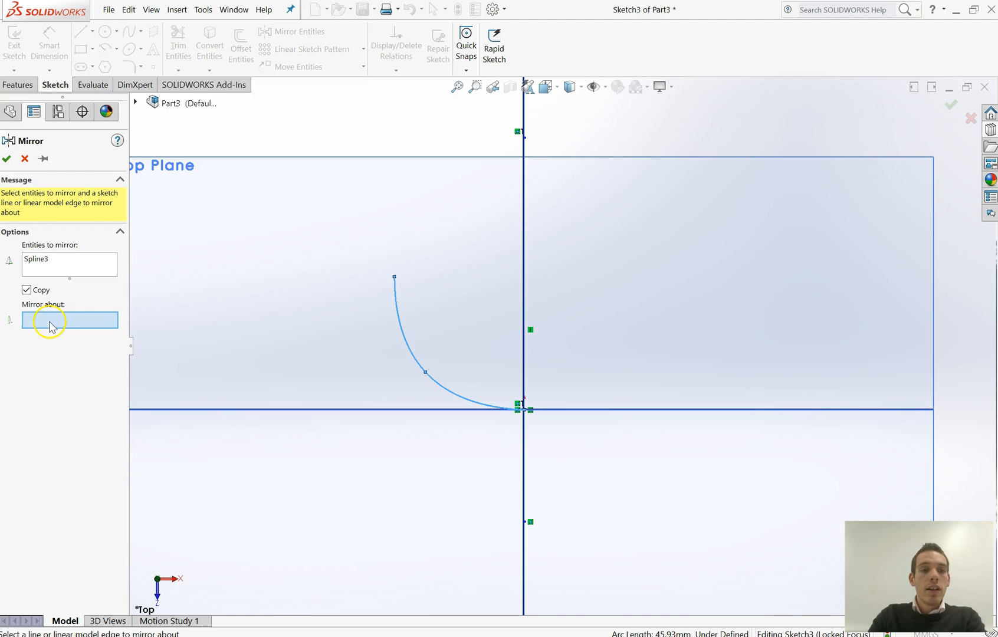
left_click(523, 296)
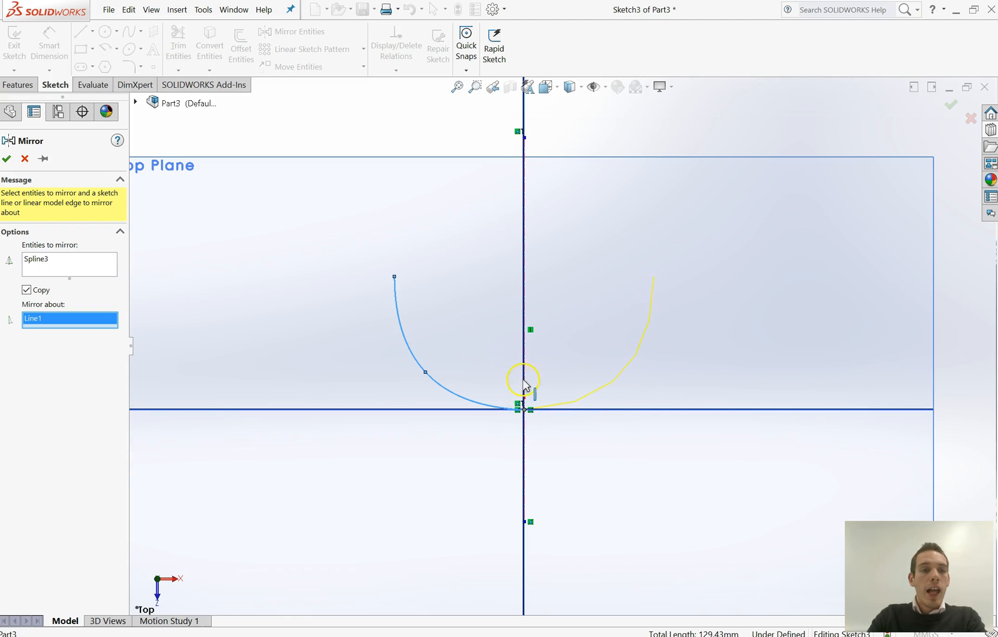
left_click(6, 160)
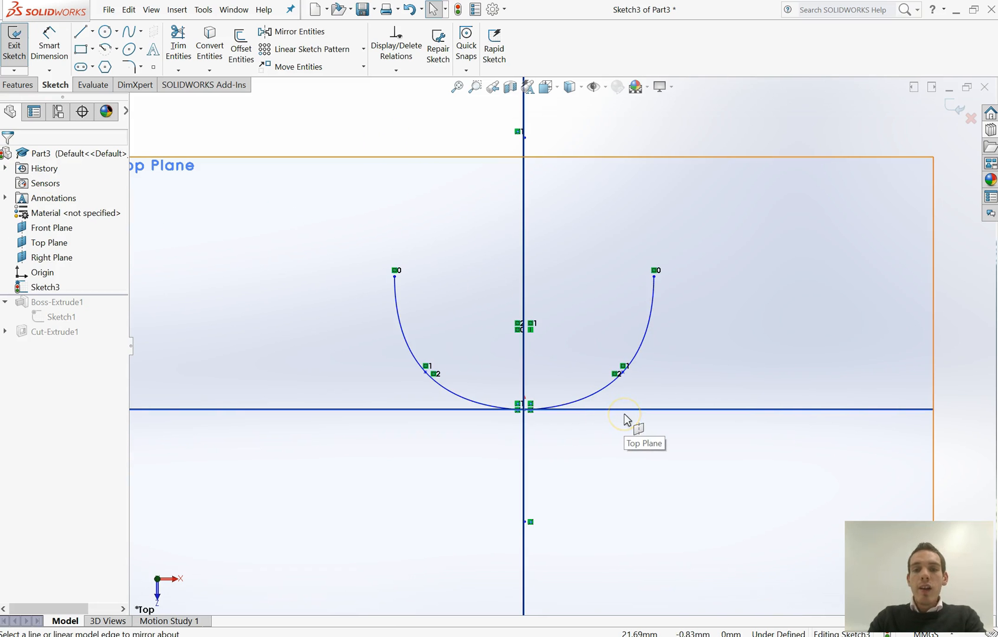
Step: Reshape the mirrored U-shaped curve slightly by pulling its right half, placing that half's upper endpoint at about X 28.5, Y 29.3 mm
scroll(710, 338, "down", 2)
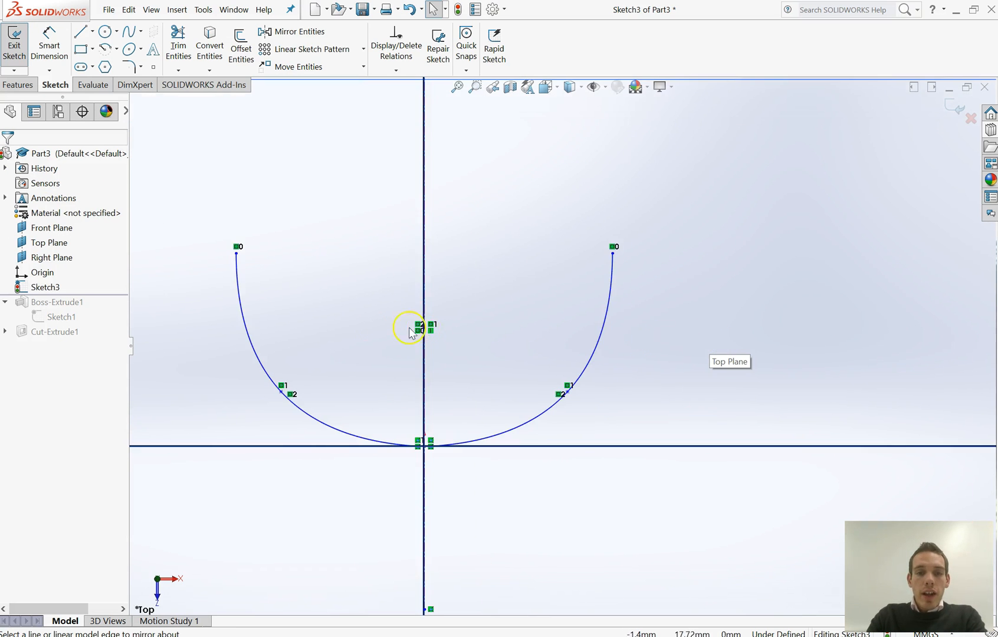
scroll(354, 328, "down", 1)
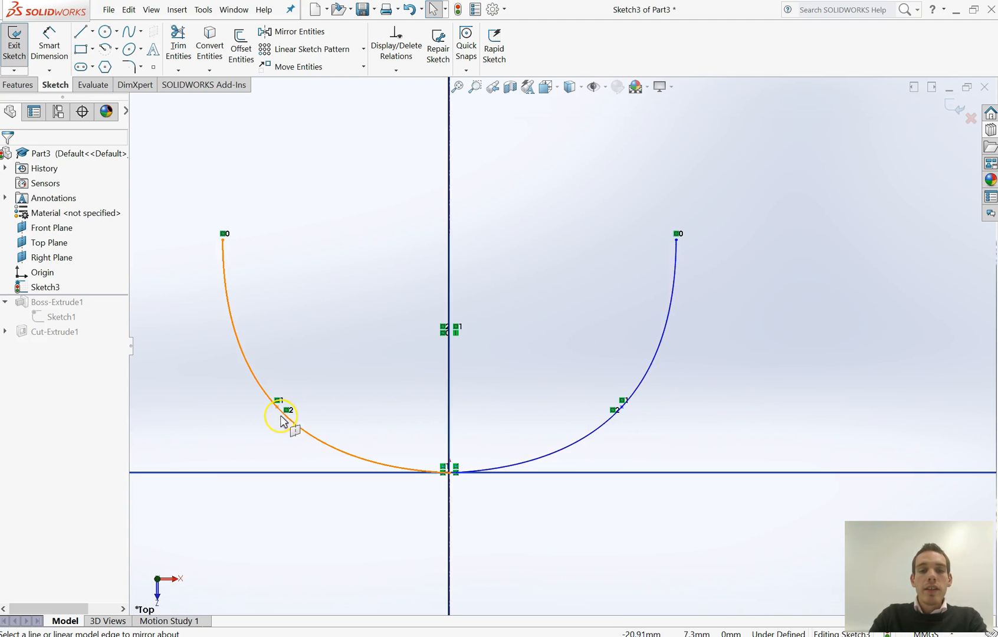
key("z")
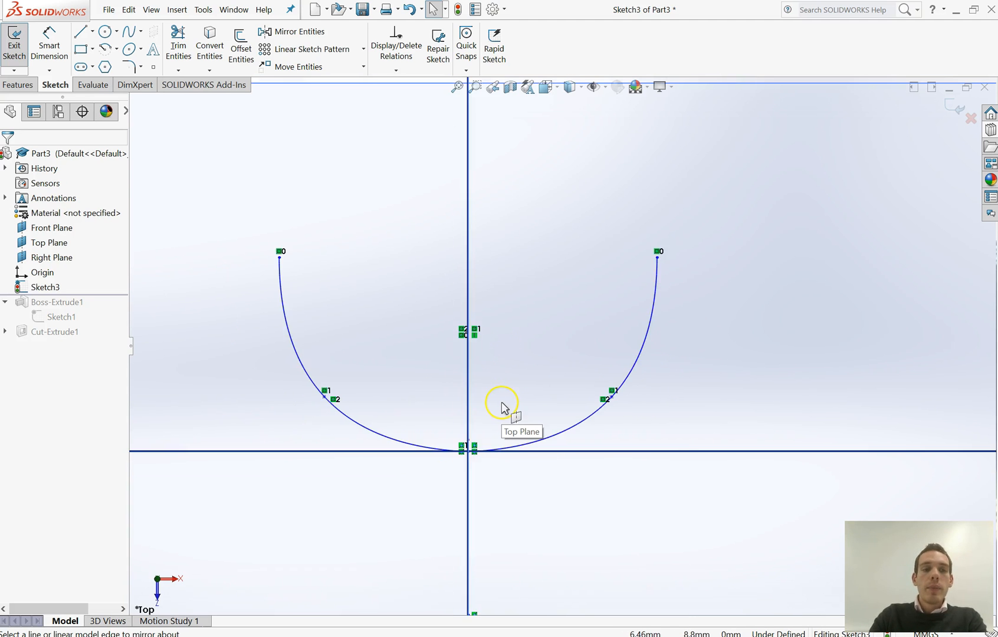
scroll(384, 330, "down", 2)
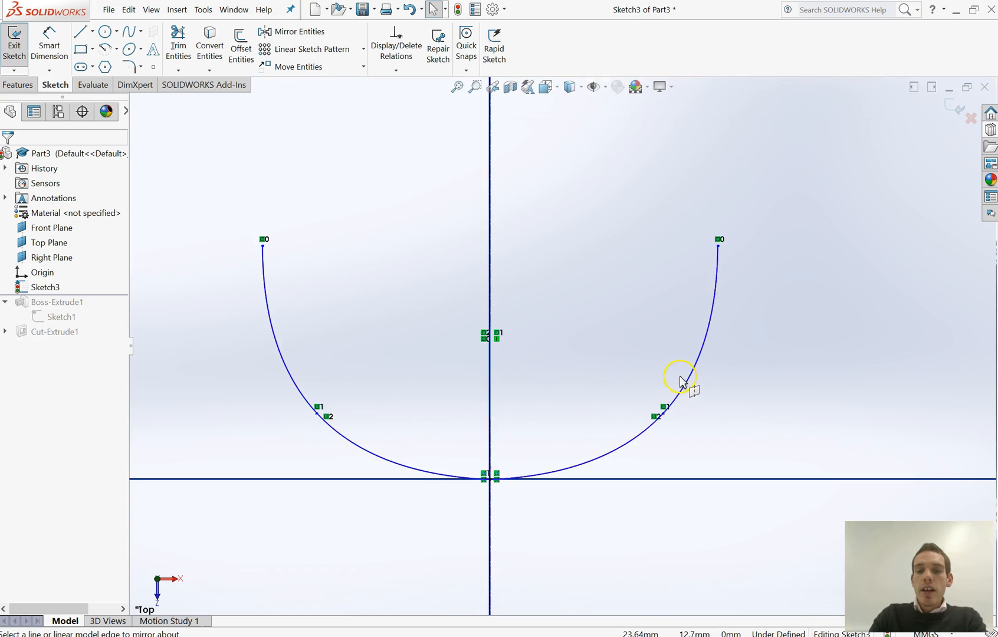
left_click(726, 279)
mouse_move(722, 280)
left_mouse_down()
mouse_move(785, 282)
mouse_move(780, 263)
mouse_move(690, 270)
mouse_move(721, 280)
left_mouse_up()
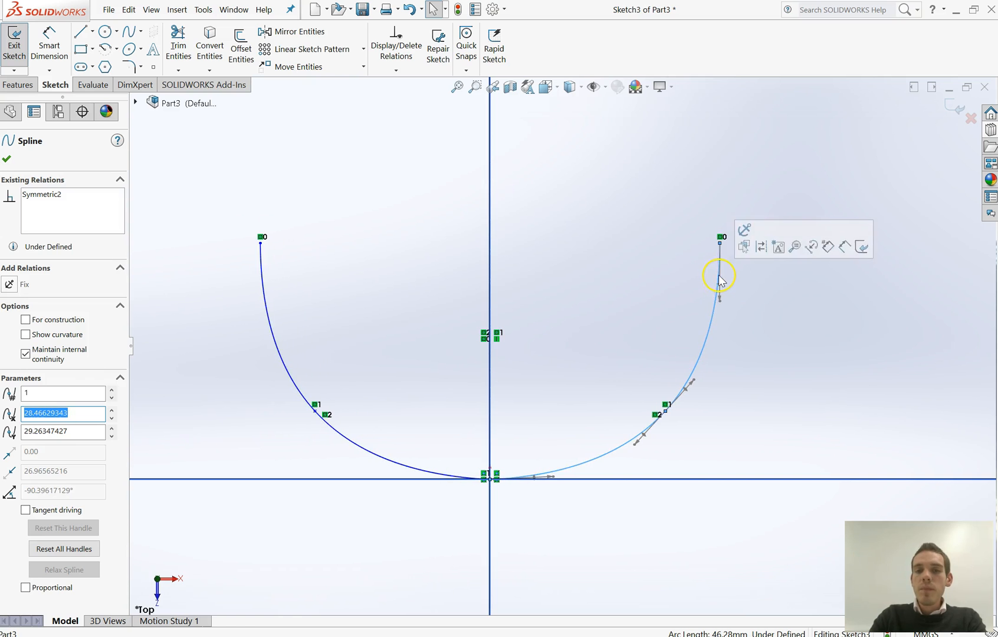
scroll(494, 476, "down", 5)
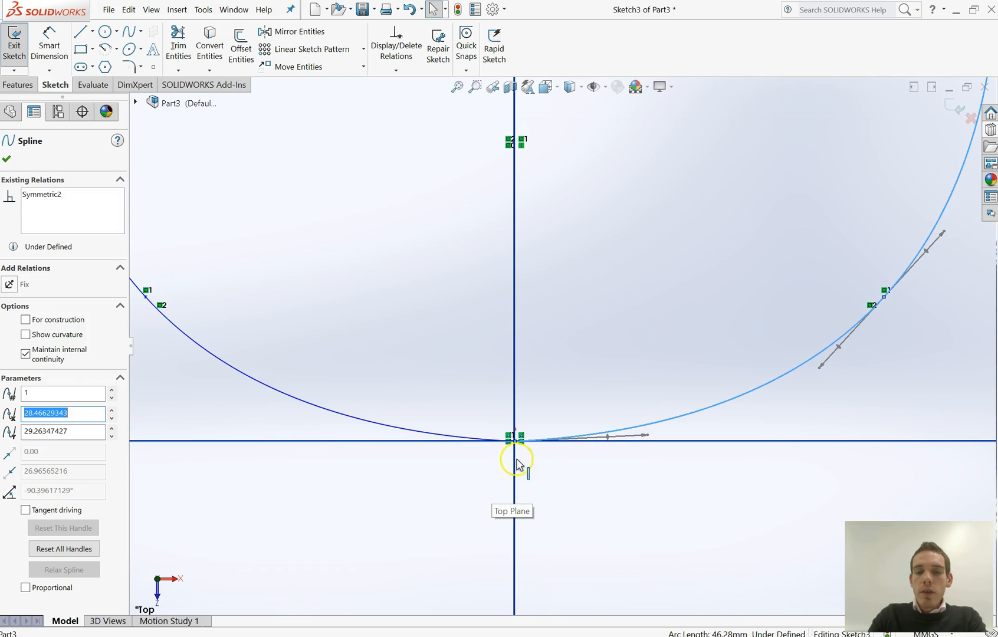
scroll(517, 464, "up", 6)
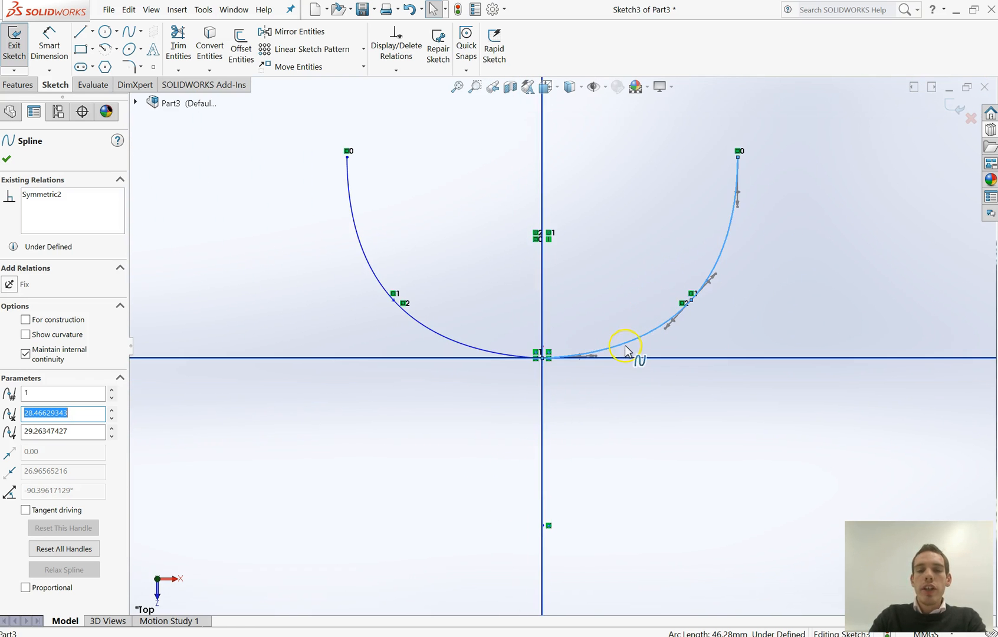
scroll(625, 346, "up", 2)
scroll(677, 206, "down", 2)
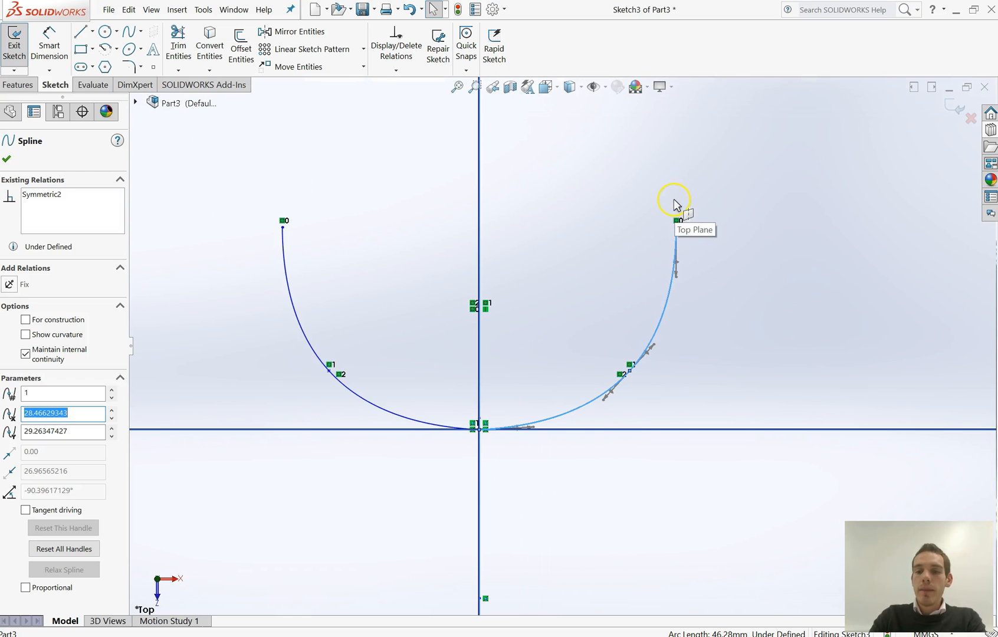
left_click(245, 158)
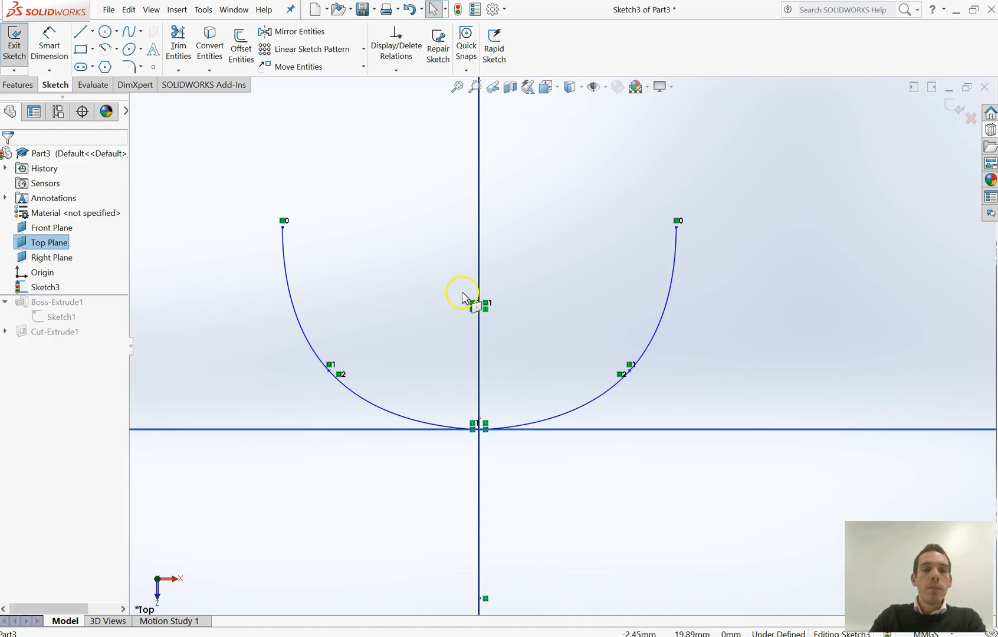
Step: Sketch a horizontal line about 34 mm long in the empty area to the left of the U-shaped curve
scroll(463, 292, "up", 4)
scroll(378, 295, "up", 3)
scroll(337, 296, "down", 3)
scroll(325, 300, "down", 2)
scroll(404, 341, "down", 2)
scroll(526, 401, "down", 2)
scroll(522, 404, "down", 3)
scroll(523, 403, "up", 1)
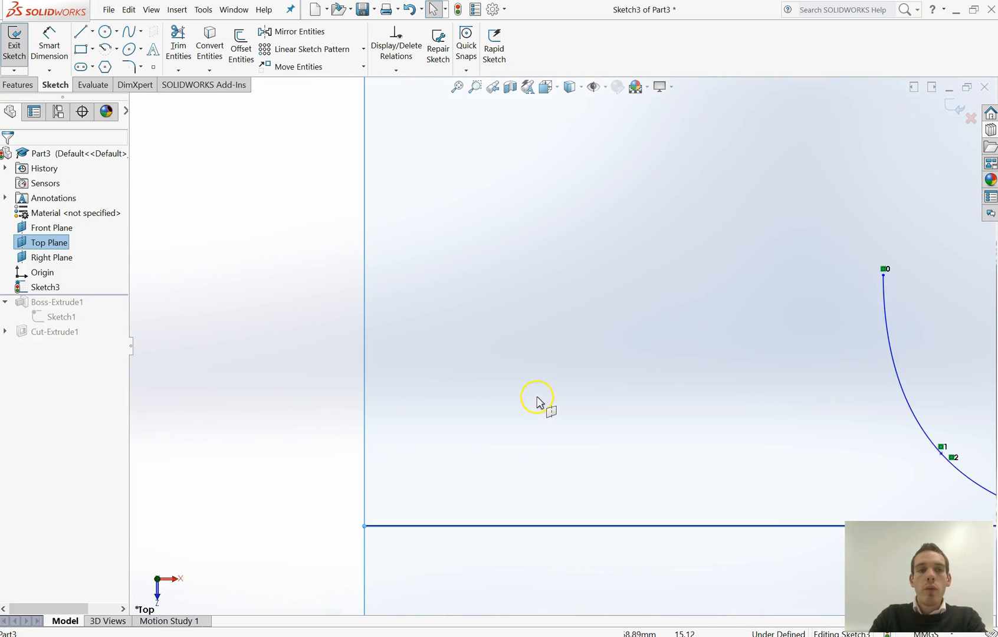
scroll(719, 316, "down", 1)
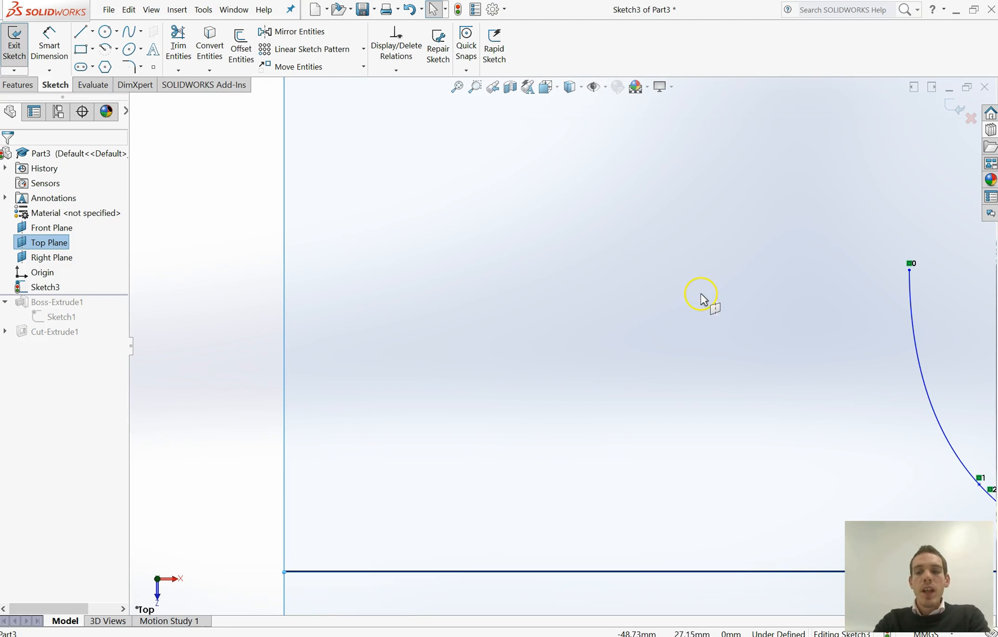
scroll(662, 361, "up", 1)
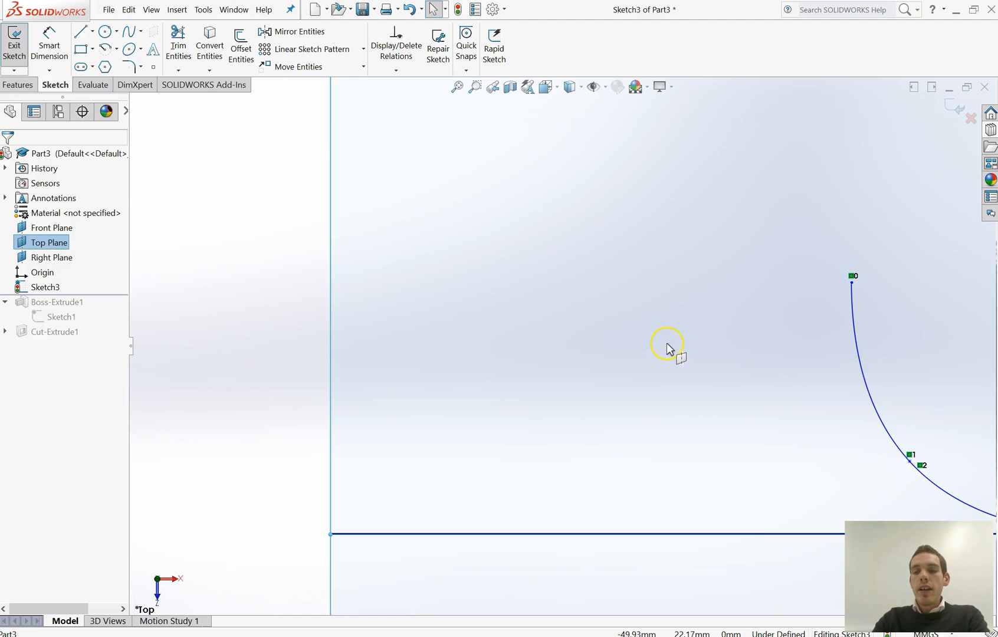
left_click(81, 34)
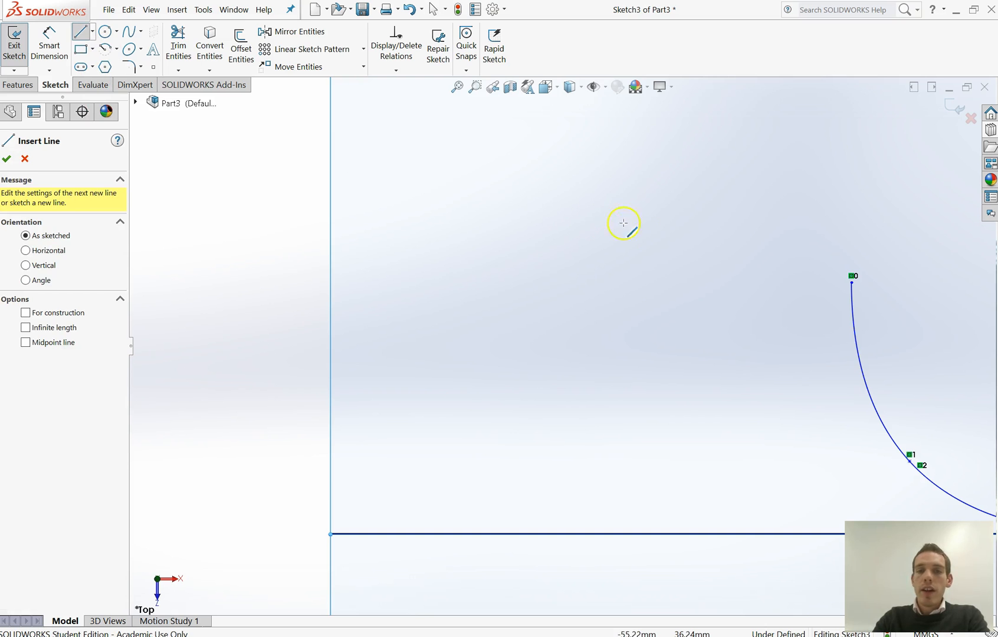
left_click(701, 242)
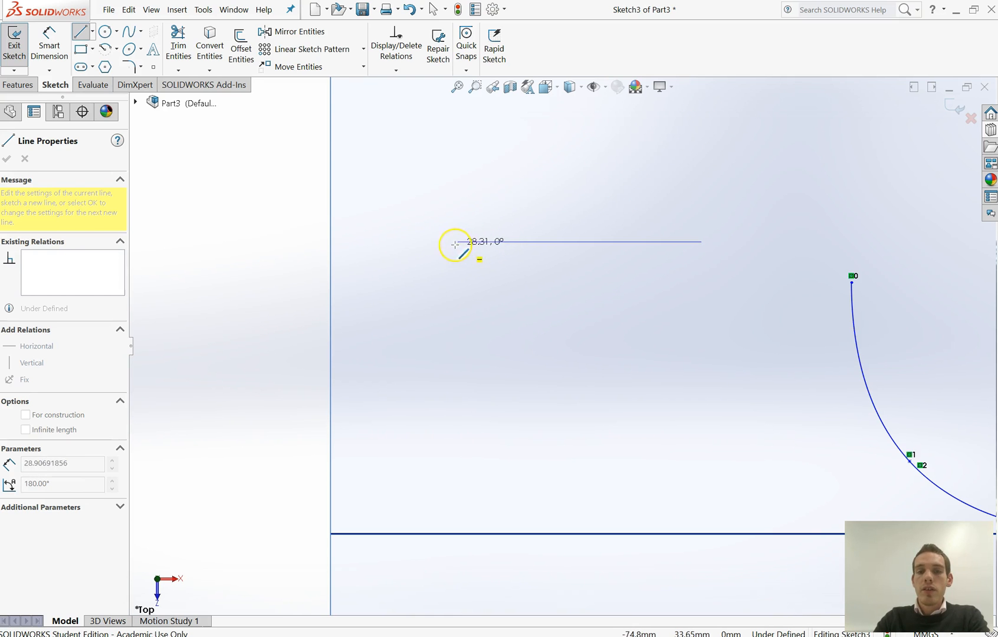
left_click(409, 241)
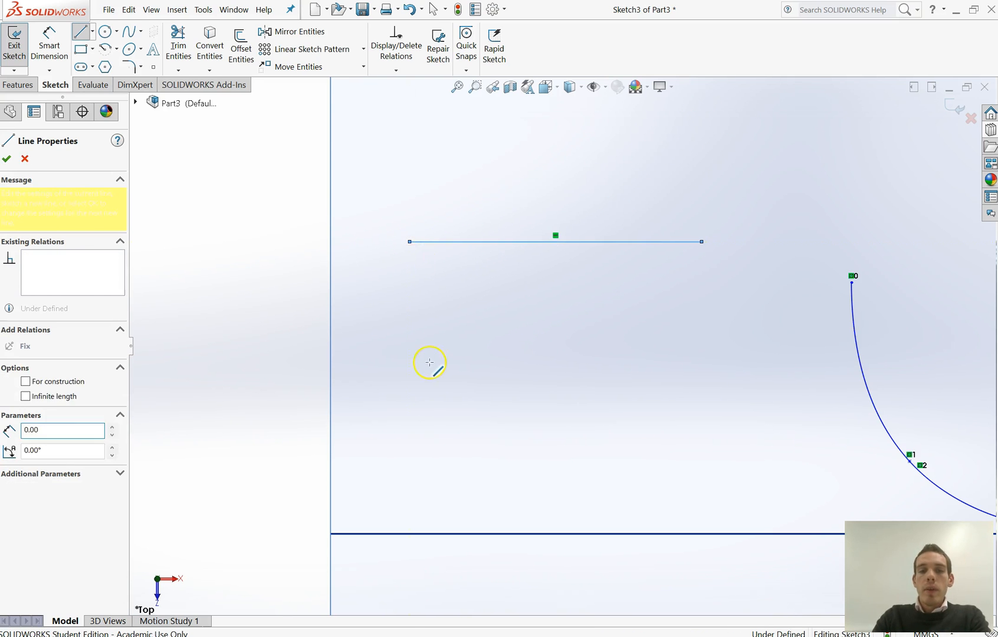
right_click(403, 320)
left_click(415, 328)
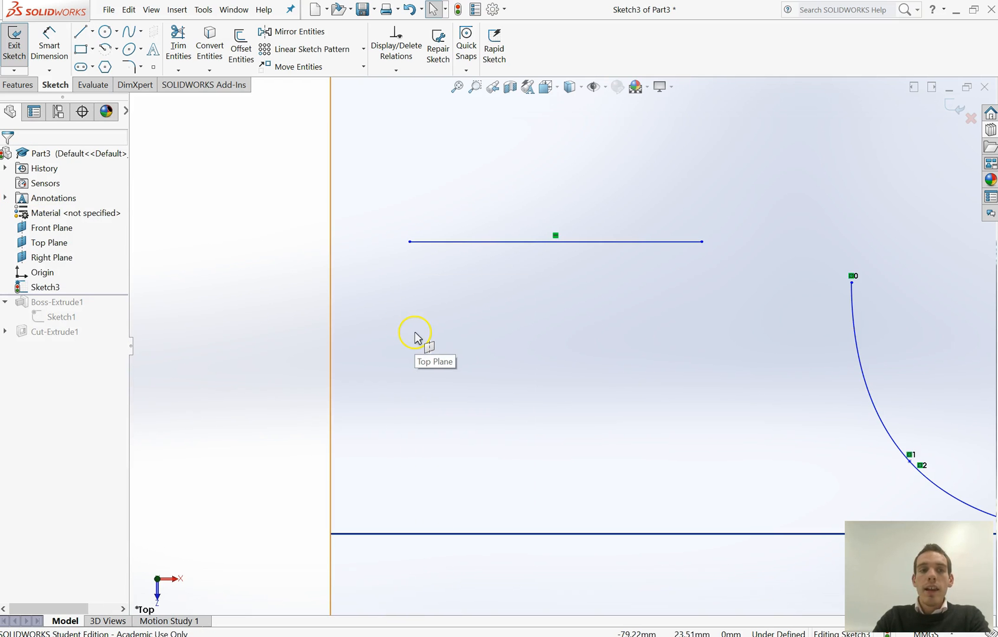
Step: Sketch a three-point arc about 13.5 mm long, rising from the horizontal line's left endpoint and bulging to the left
left_click(116, 32)
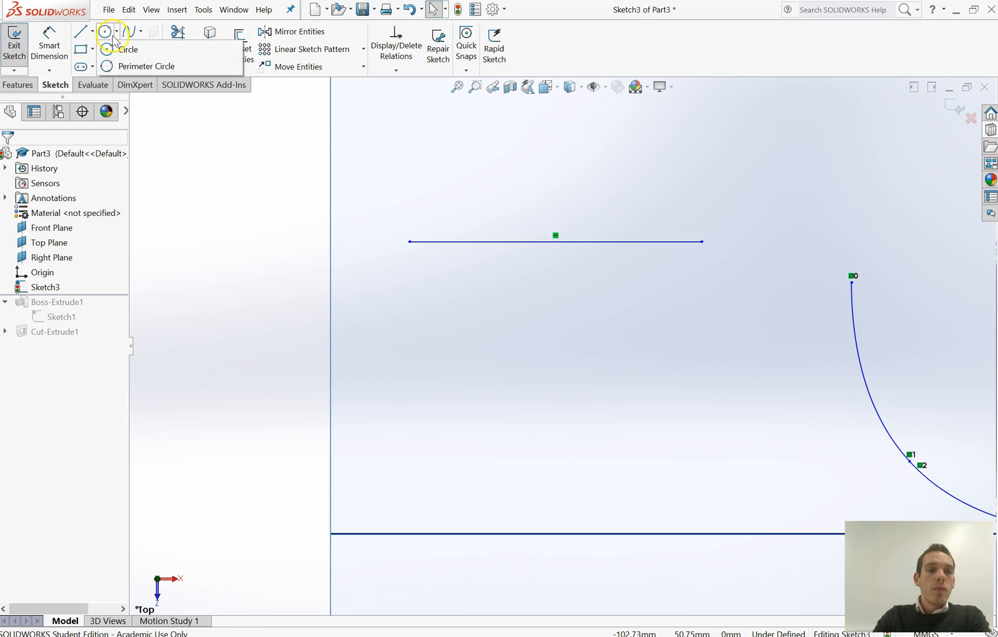
left_click(117, 50)
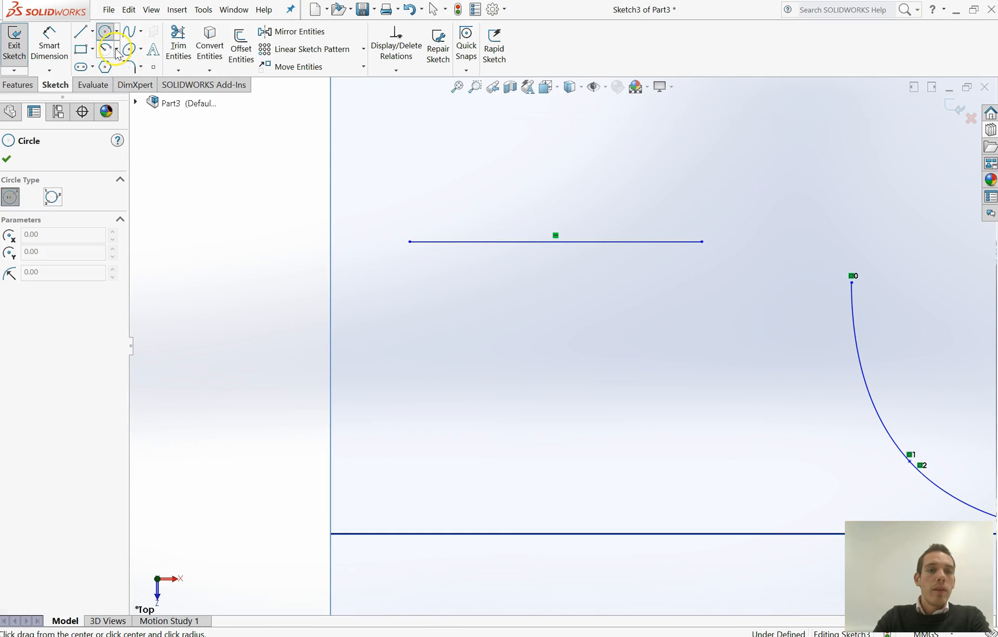
left_click(118, 52)
left_click(132, 101)
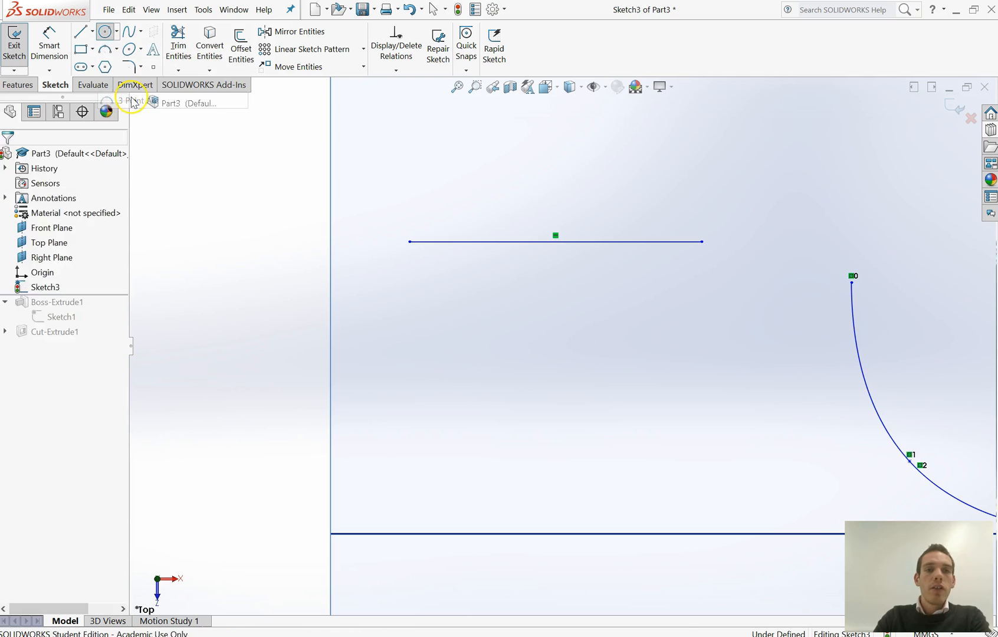
left_click(409, 241)
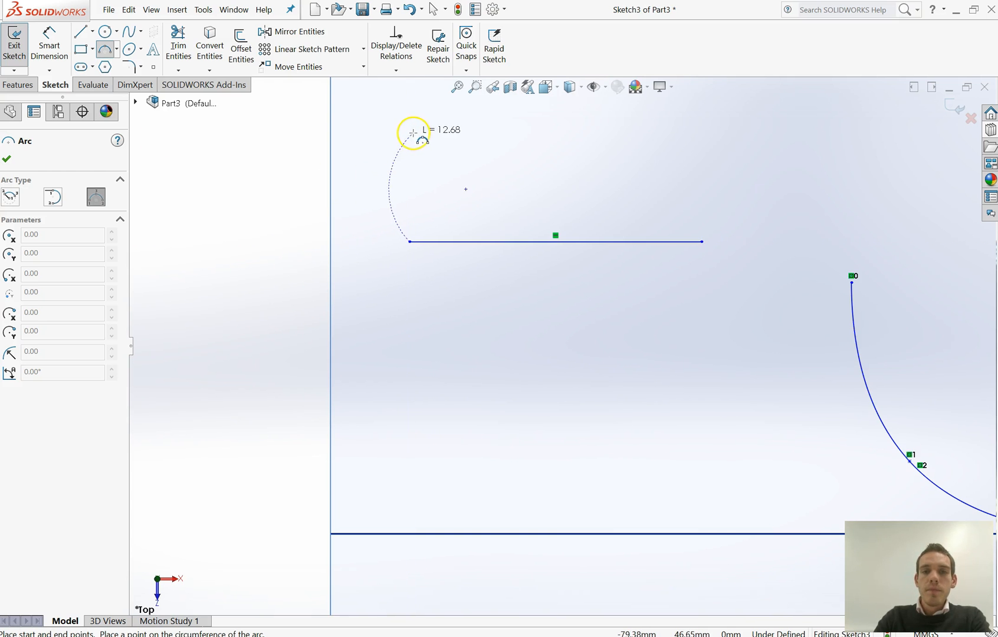
left_click(391, 132)
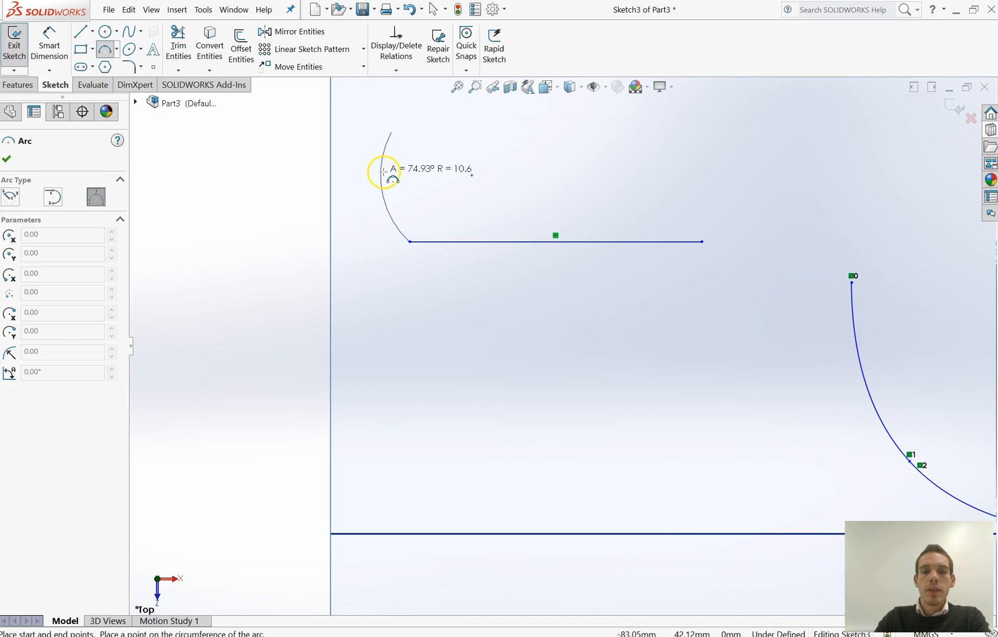
left_click(384, 173)
right_click(378, 216)
left_click(397, 217)
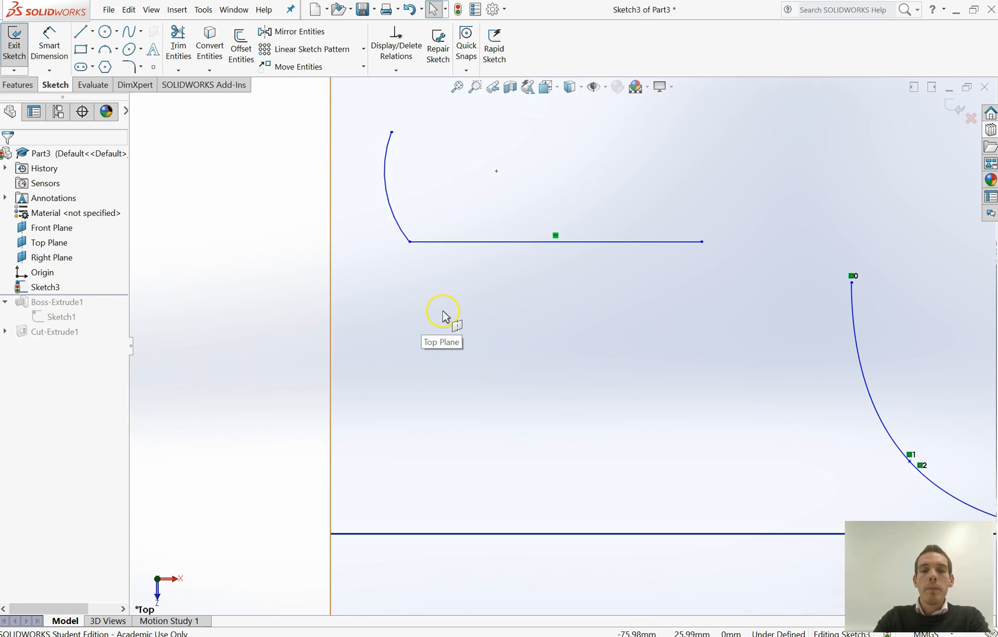
Step: Add a tangent relation between the arc and the horizontal line
key("ctrl+8")
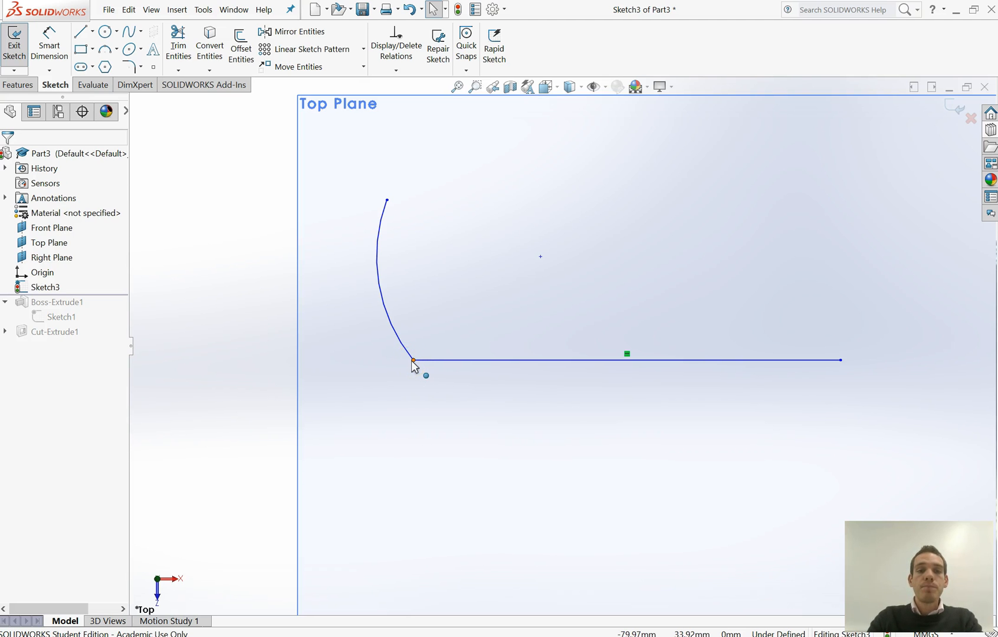
left_click(442, 366)
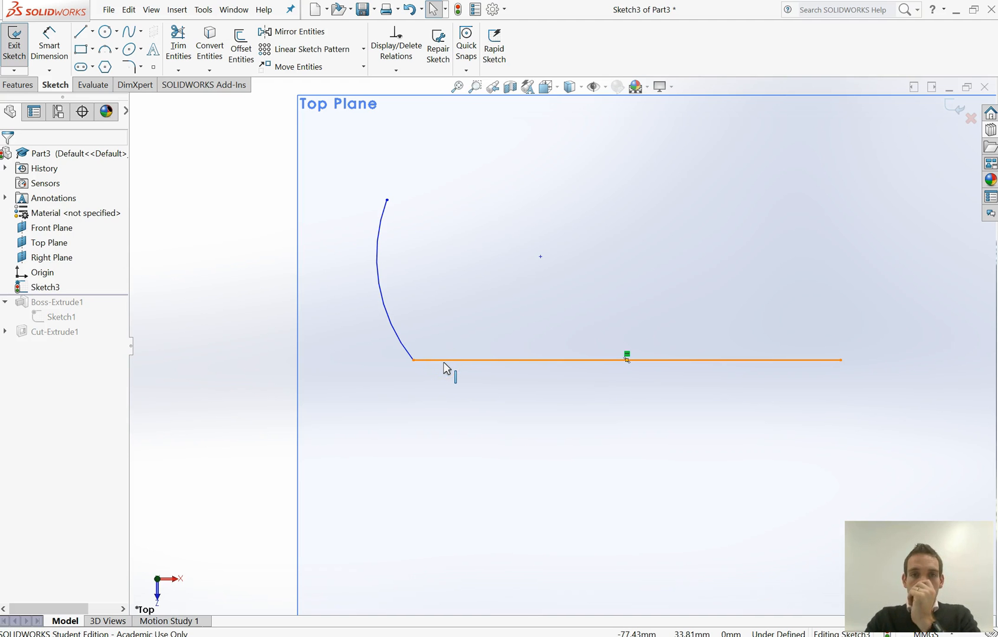
left_click(392, 65)
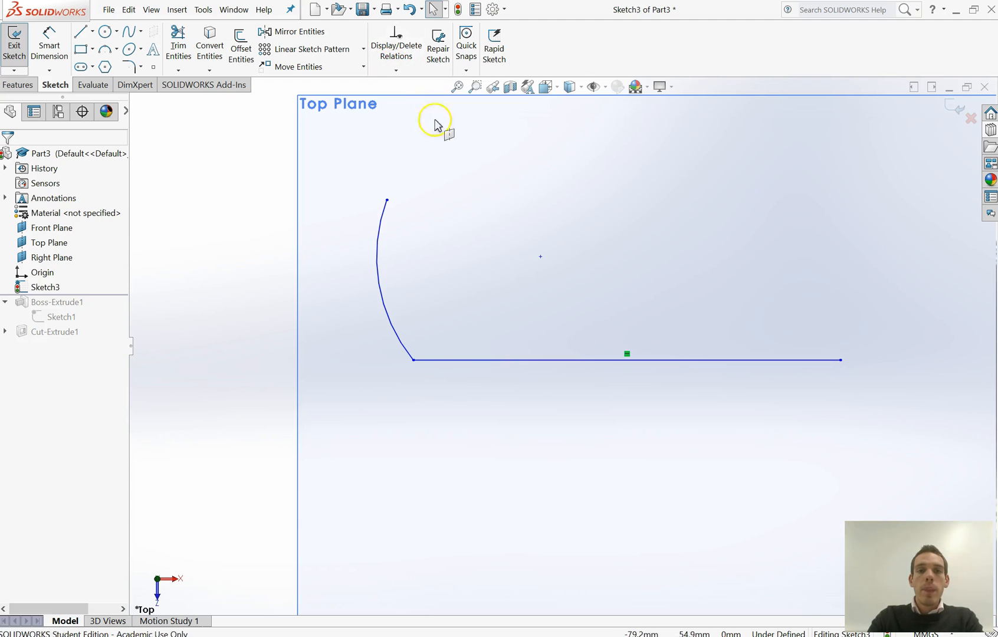
left_click(466, 361)
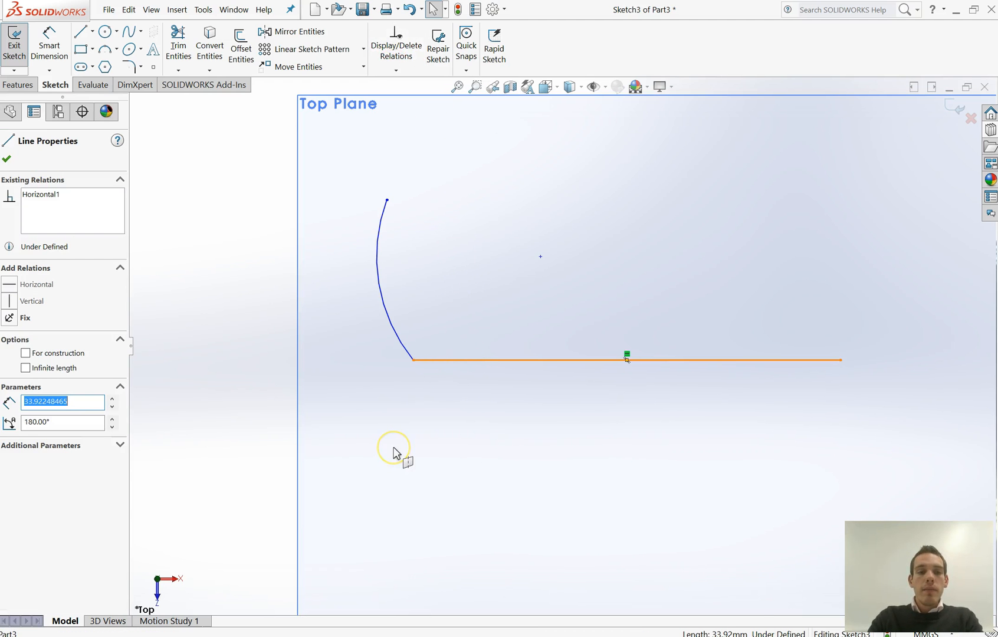
left_click(393, 332, "ctrl")
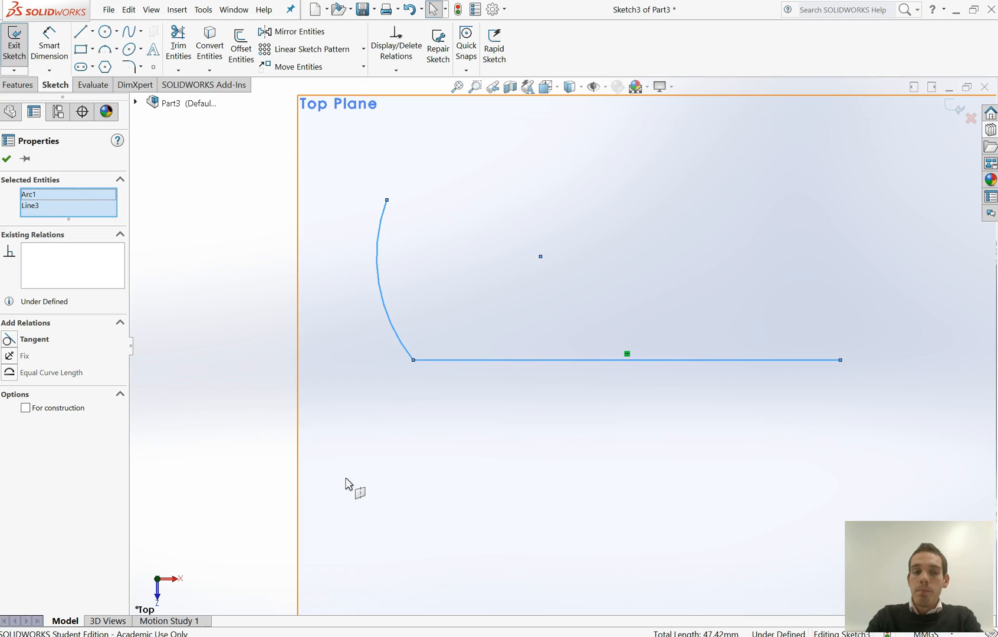
left_click(8, 341)
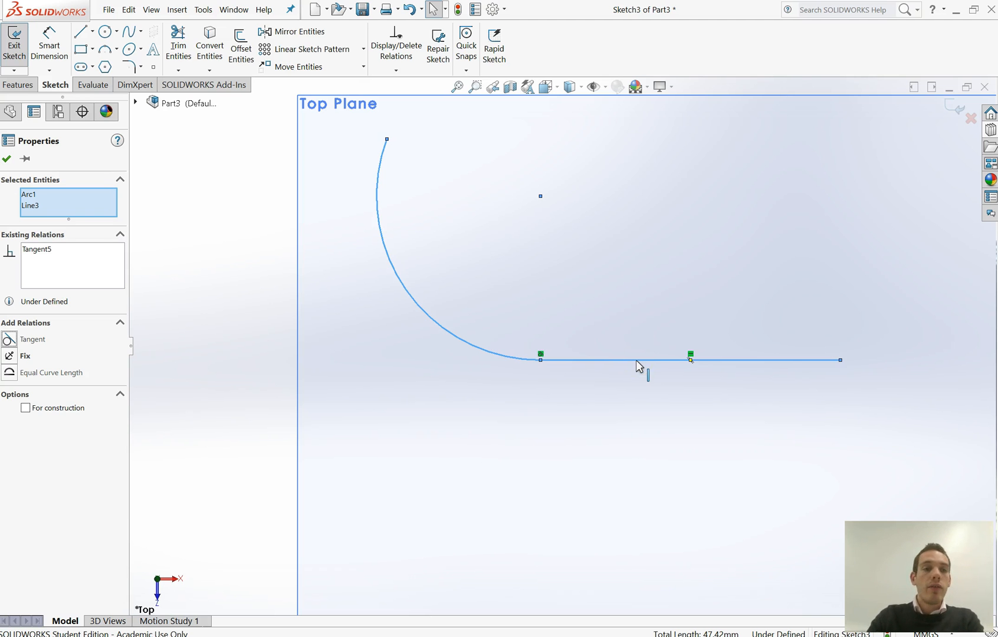
left_click(6, 158)
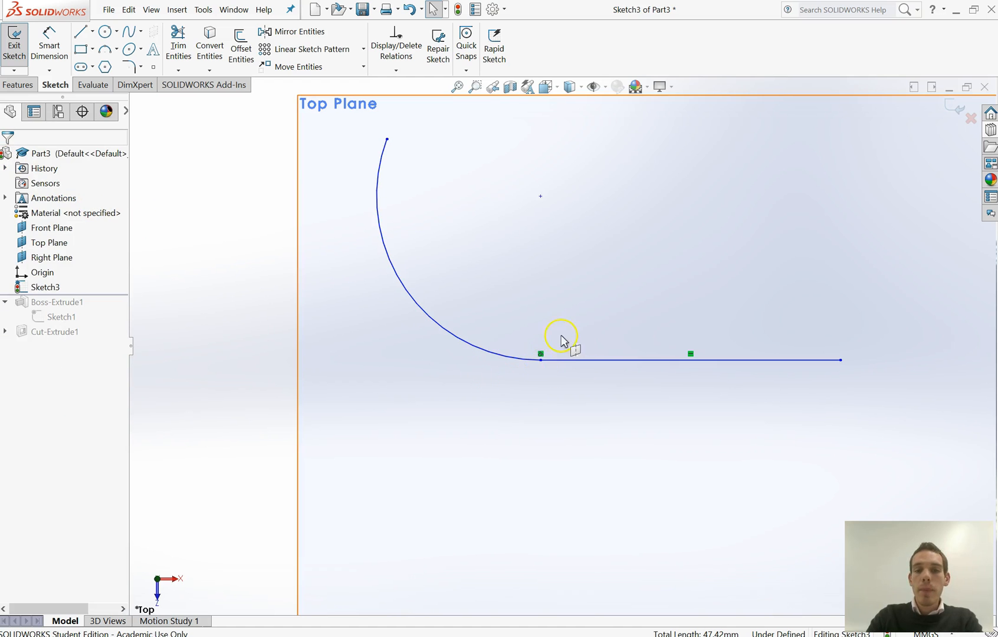
Step: Sketch a circle with a radius of about 6.7 mm just below the horizontal line, without touching it
scroll(561, 341, "down", 5)
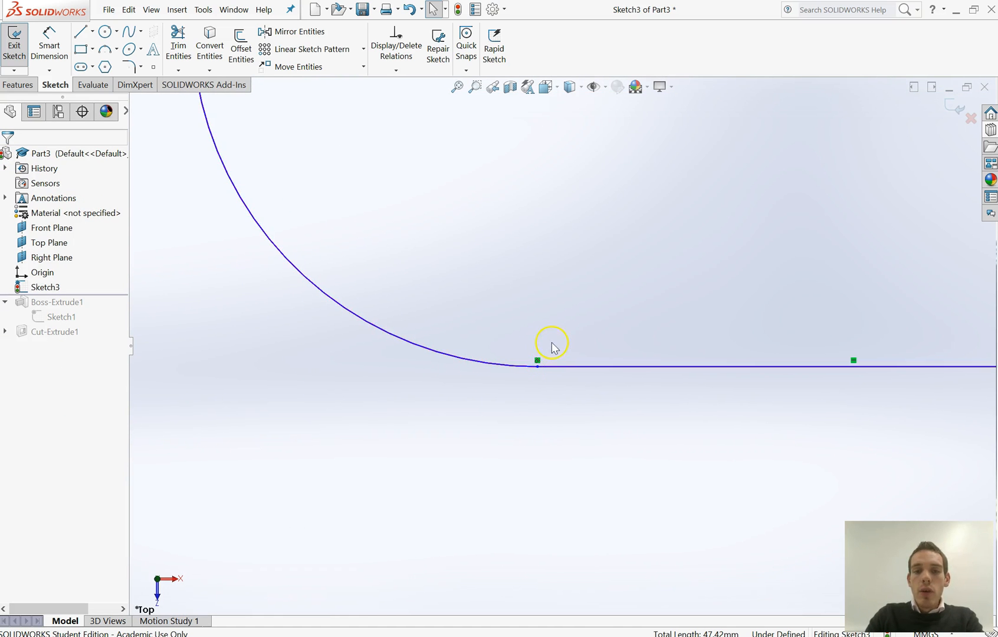
scroll(553, 355, "up", 4)
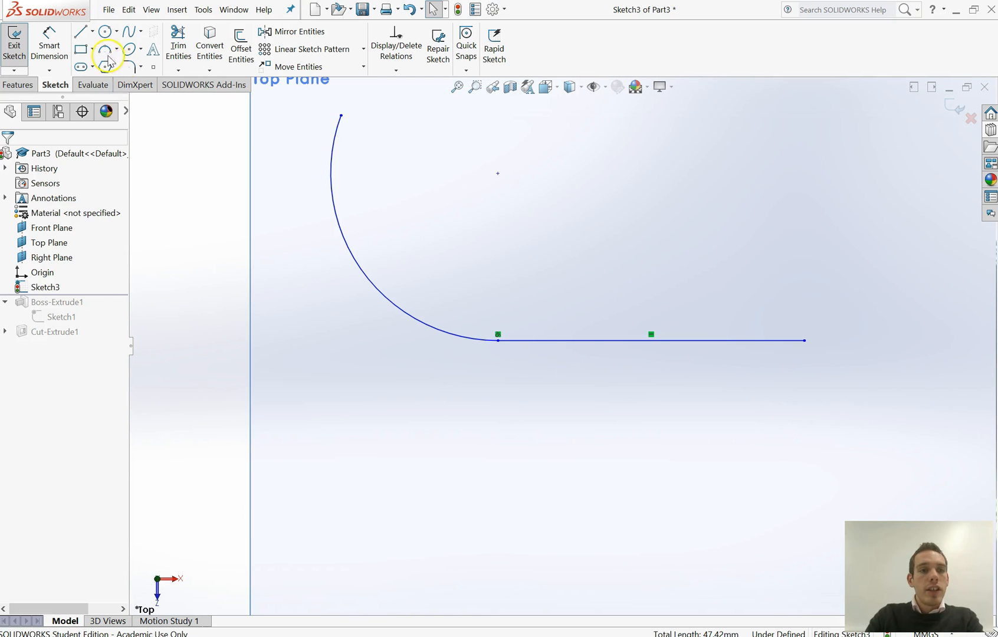
left_click(105, 31)
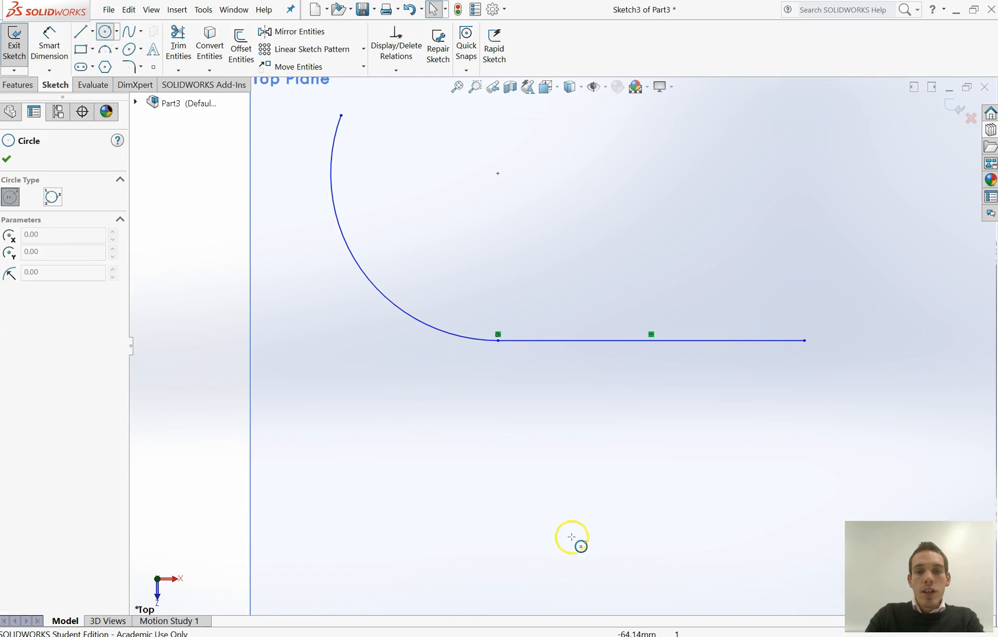
left_click(602, 429)
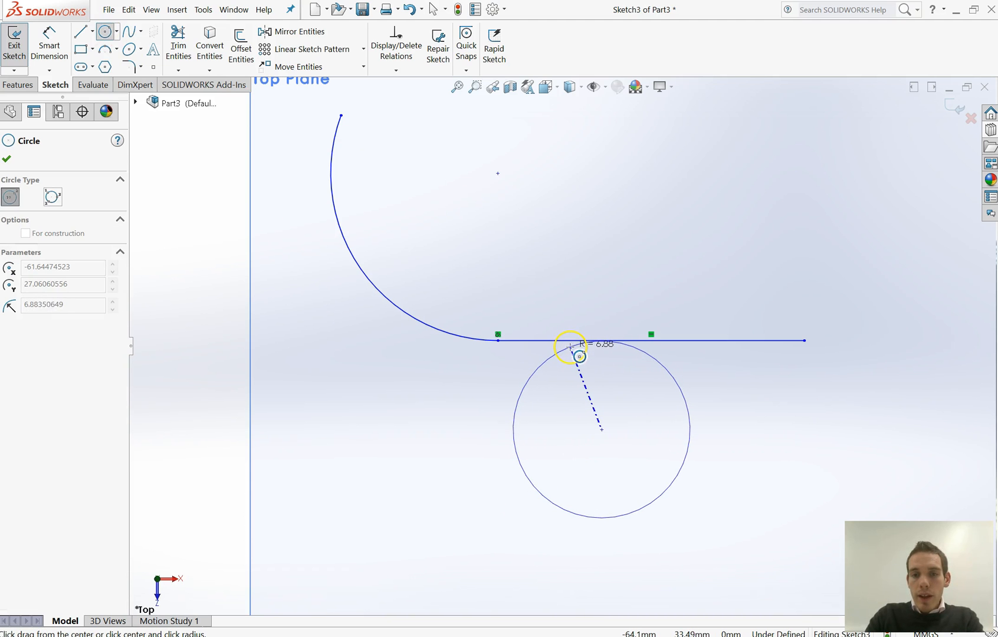
left_click(579, 359)
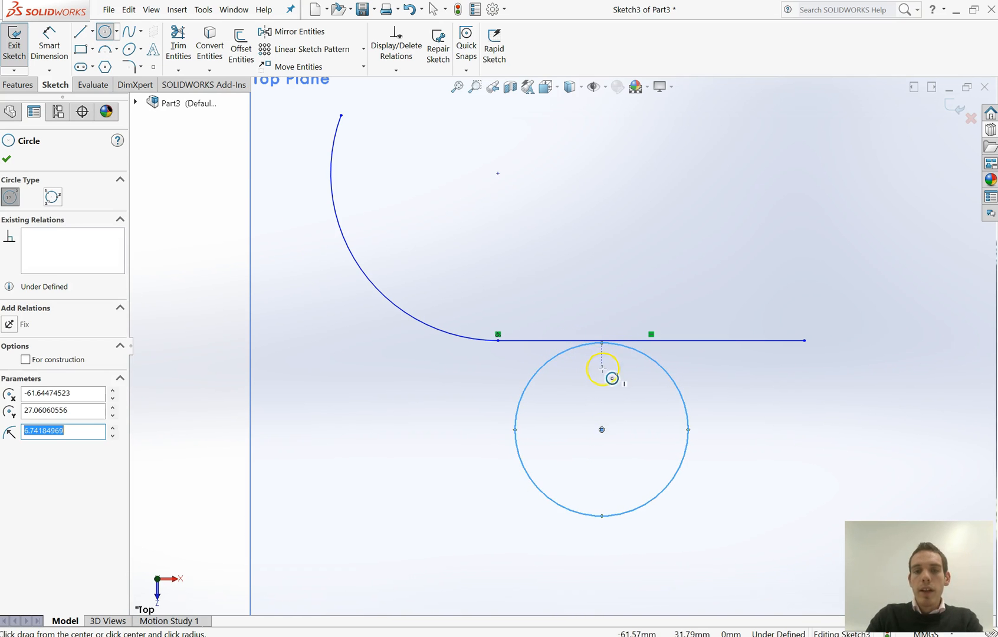
scroll(666, 350, "down", 5)
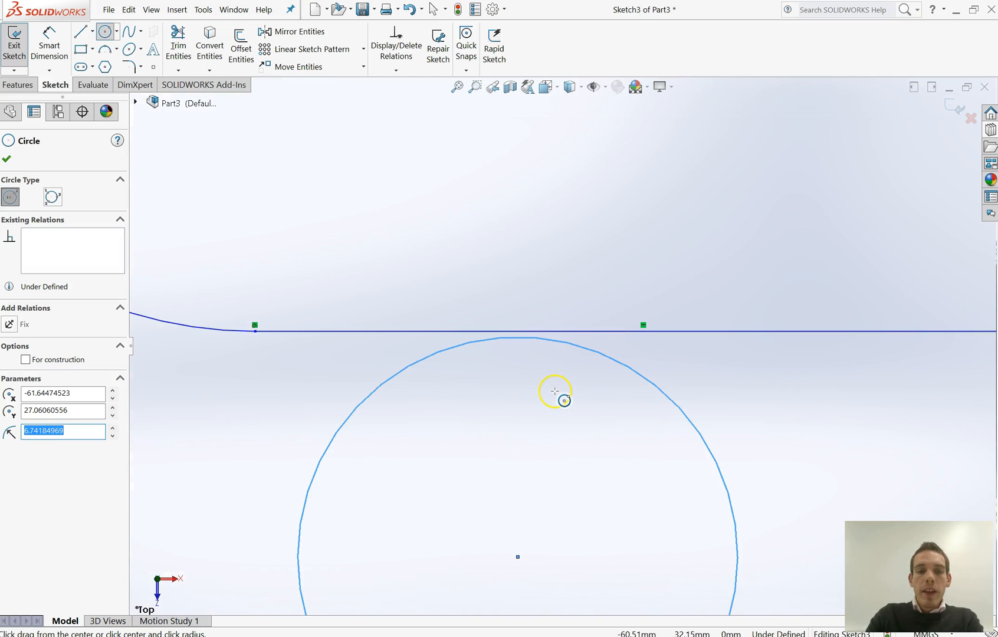
left_click(7, 159)
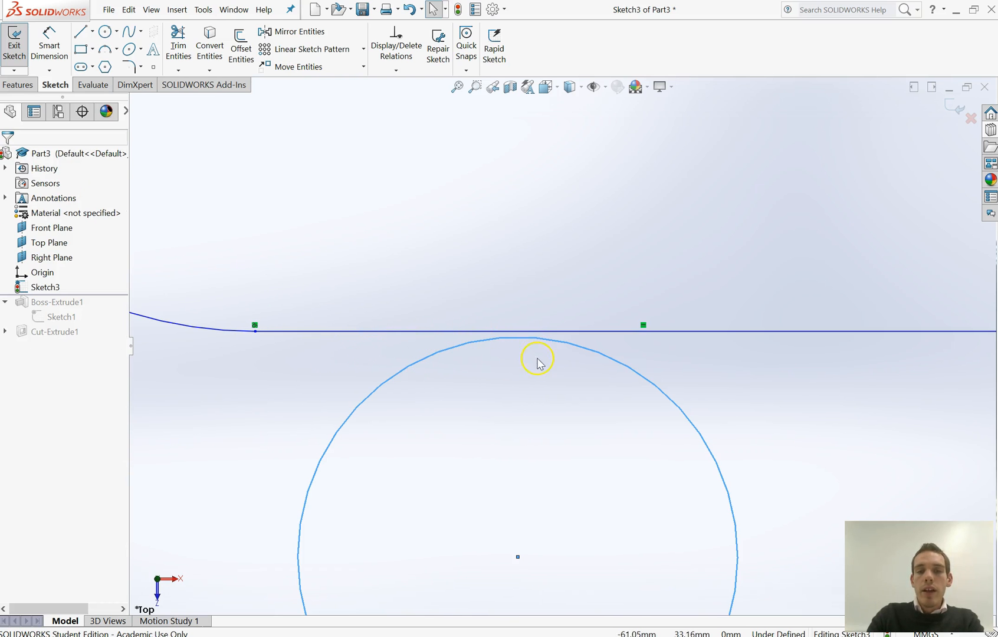
Step: Add a tangent relation between the circle and the horizontal line above it
left_click(447, 302)
left_click(443, 352)
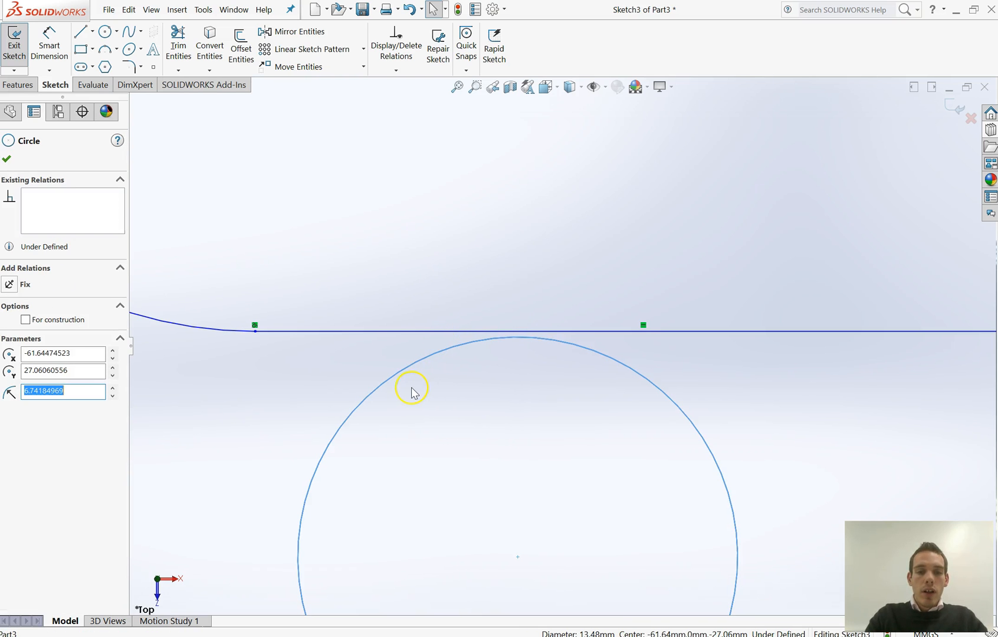
left_click(409, 332, "ctrl")
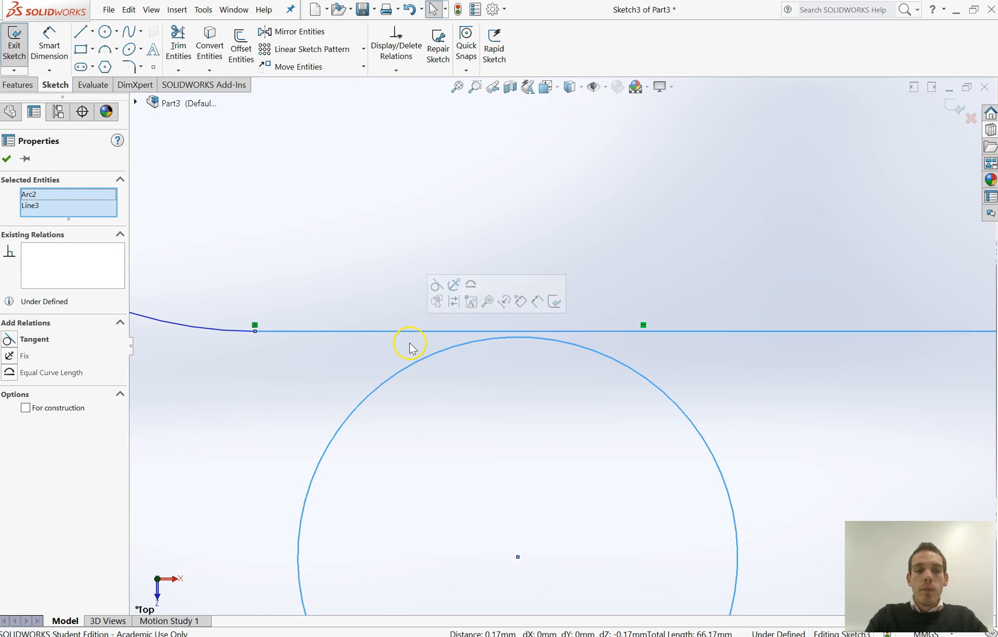
left_click(10, 341)
left_click(467, 279)
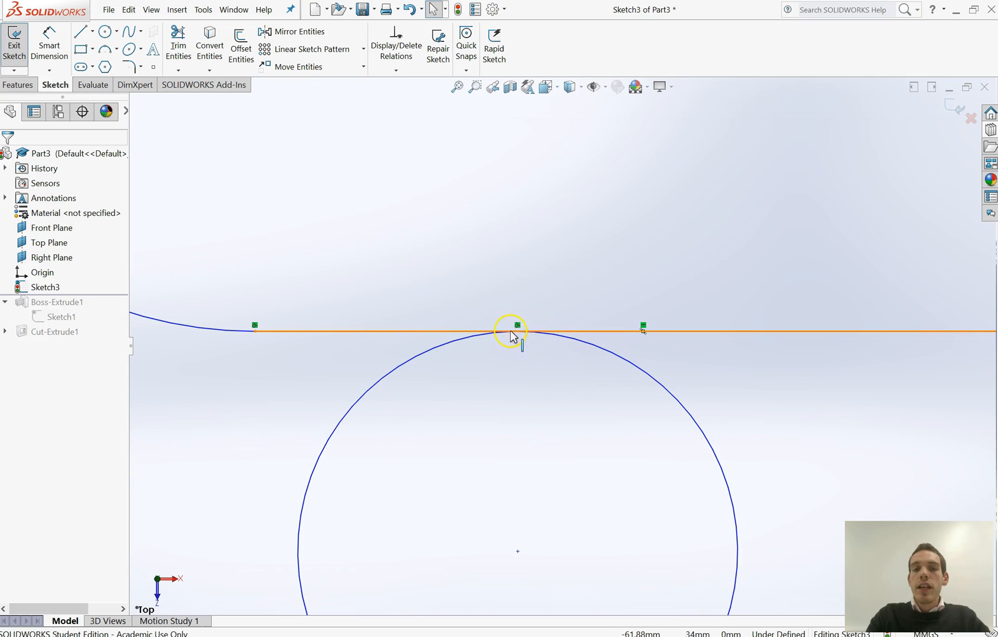
Step: Shrink the tangent circle by pulling its edge inward to a radius of about 4.8 mm
scroll(516, 363, "up", 5)
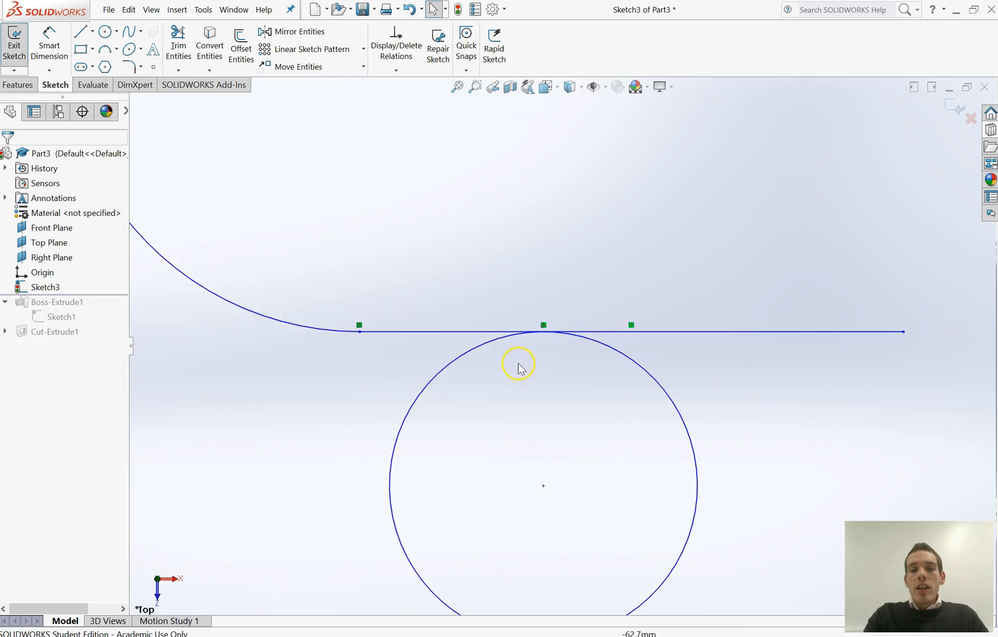
scroll(622, 341, "up", 2)
scroll(597, 357, "down", 4)
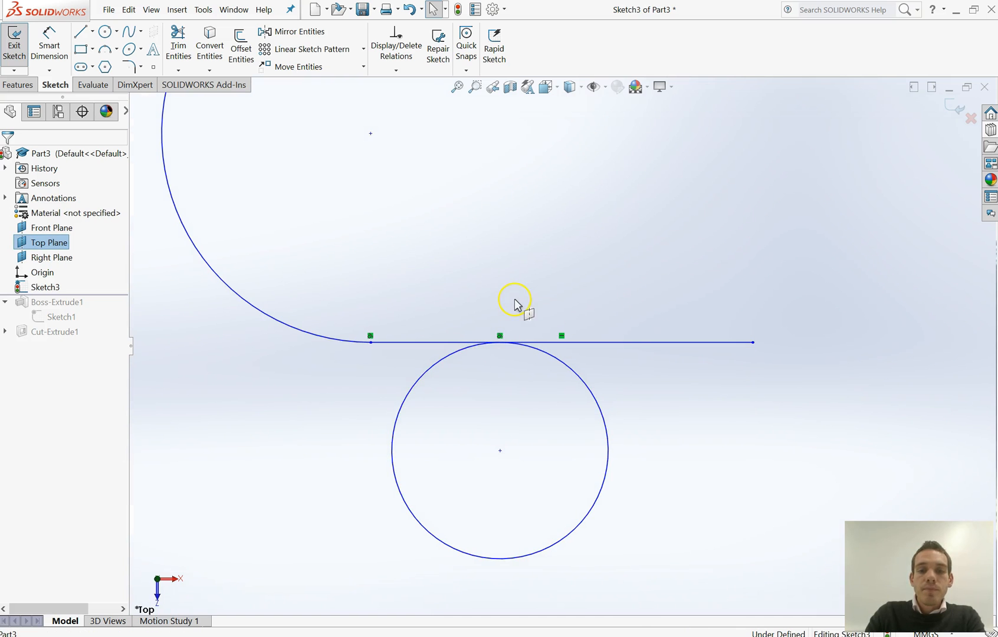
left_click(418, 383)
left_click_drag(419, 380, 446, 401)
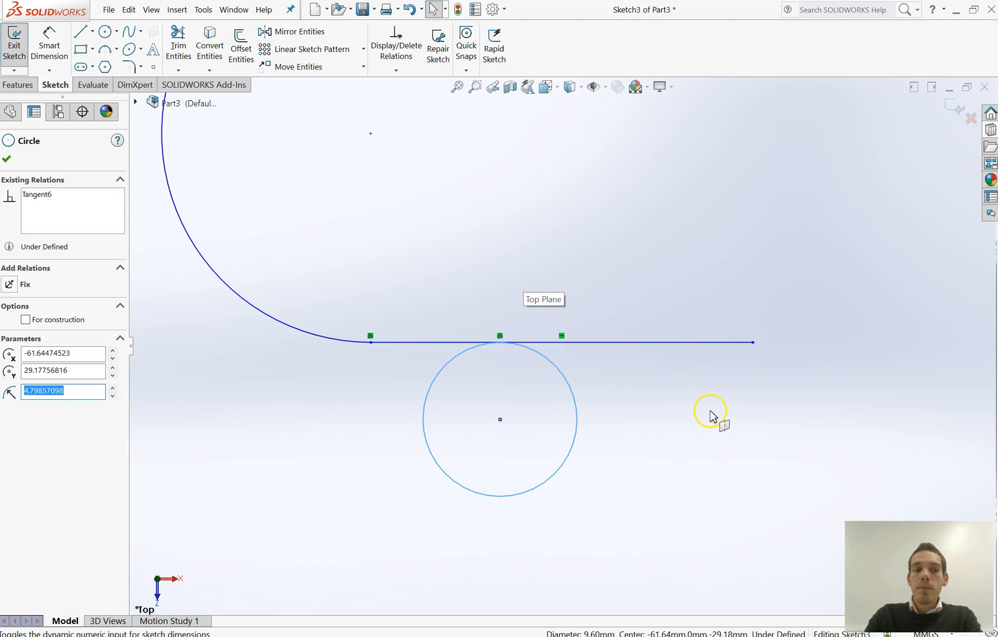
left_click(7, 159)
Step: Delete the tangent relation between the circle and the horizontal line
scroll(501, 345, "down", 4)
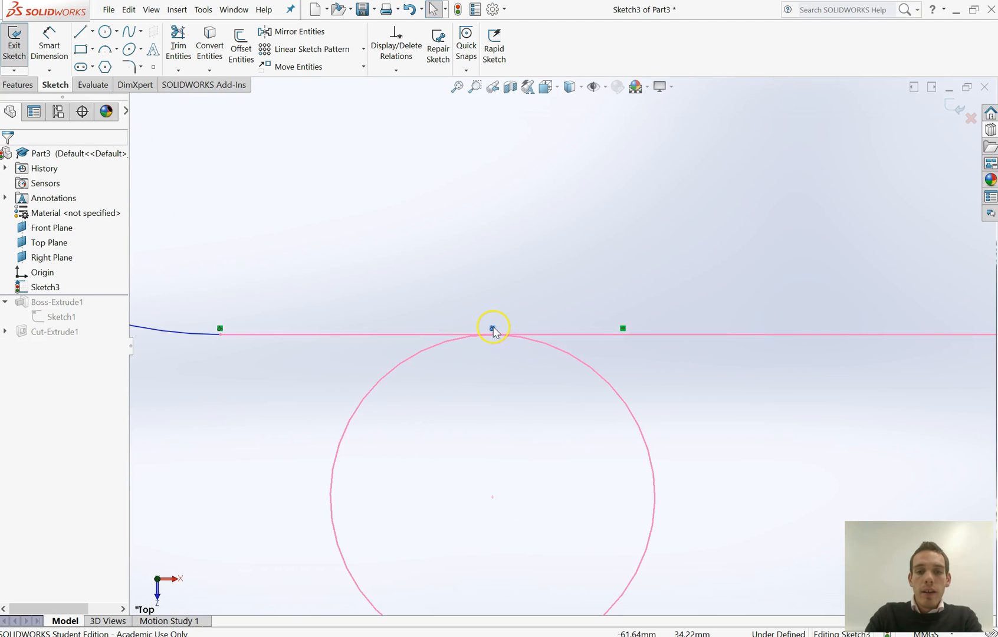
left_click(377, 279)
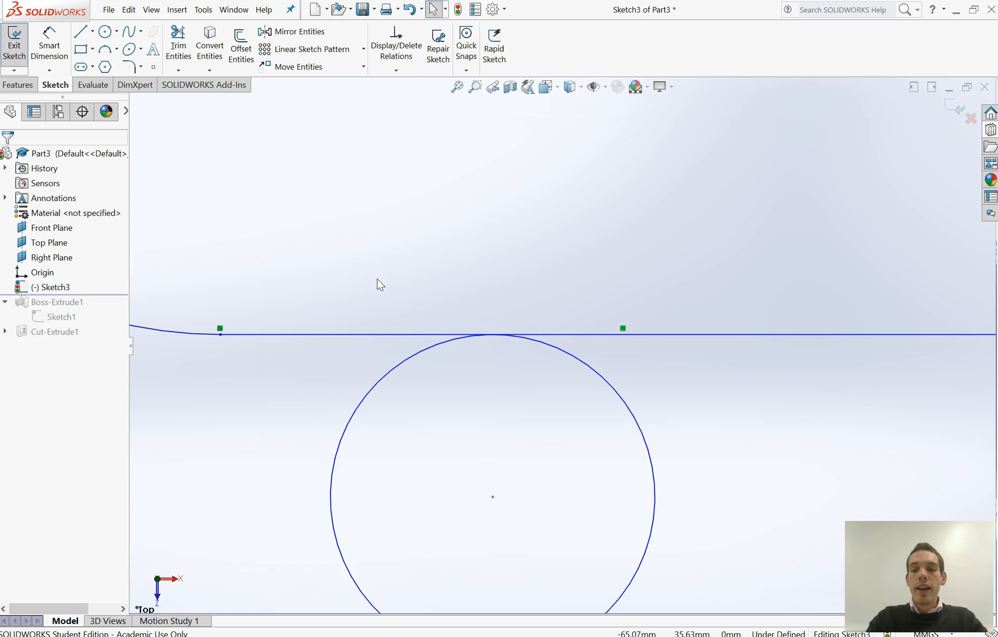
Step: Shrink the circle slightly and move it away below the horizontal line, placing its centre at about X -61.1 mm, Y 27.5 mm
left_click(419, 361)
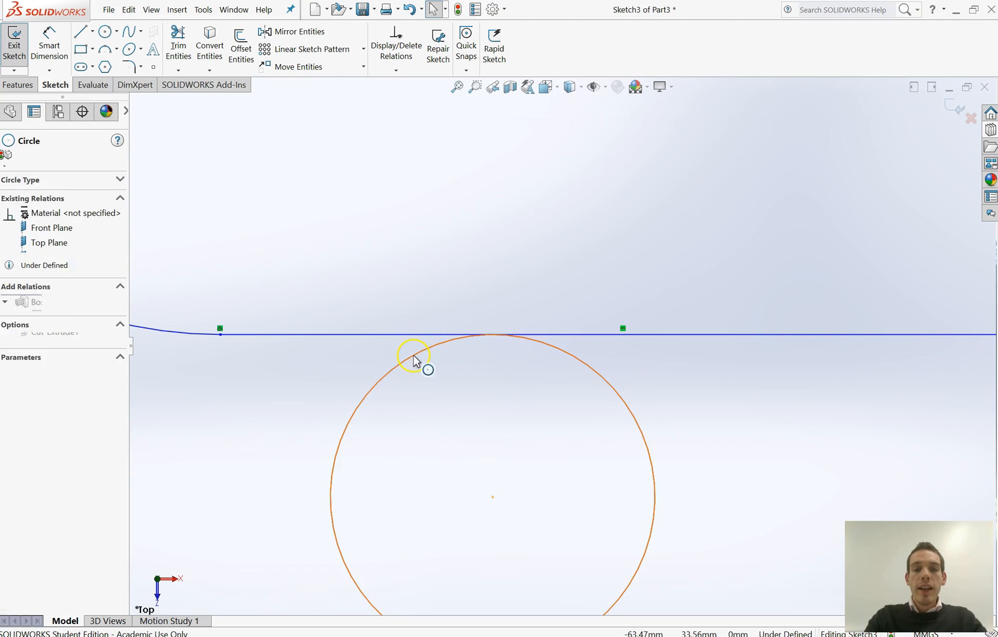
left_click_drag(414, 360, 394, 407)
left_click_drag(493, 498, 436, 505)
scroll(499, 491, "up", 5)
scroll(587, 407, "down", 3)
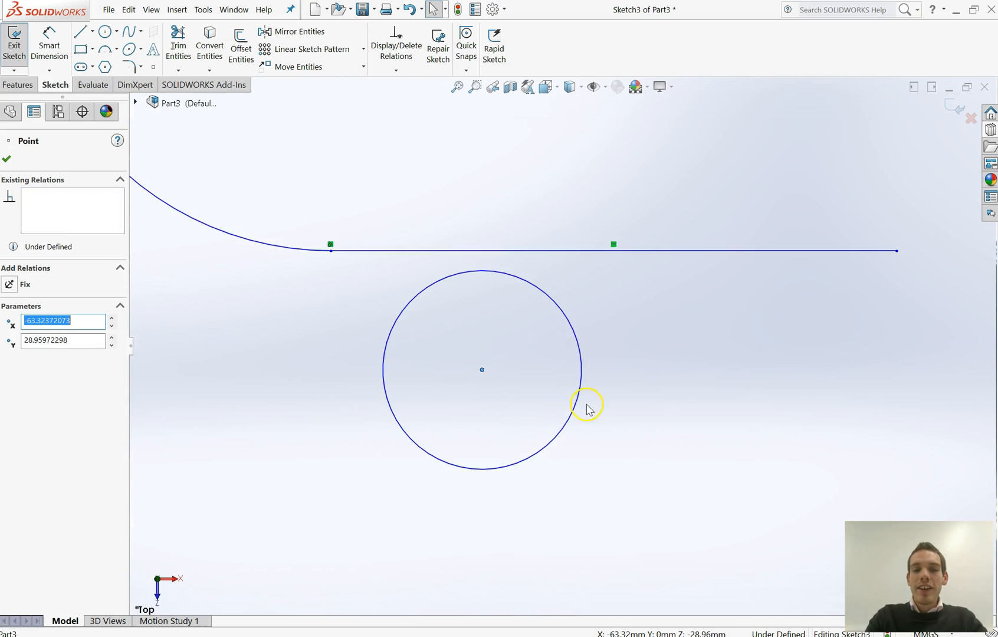
left_click_drag(479, 371, 536, 413)
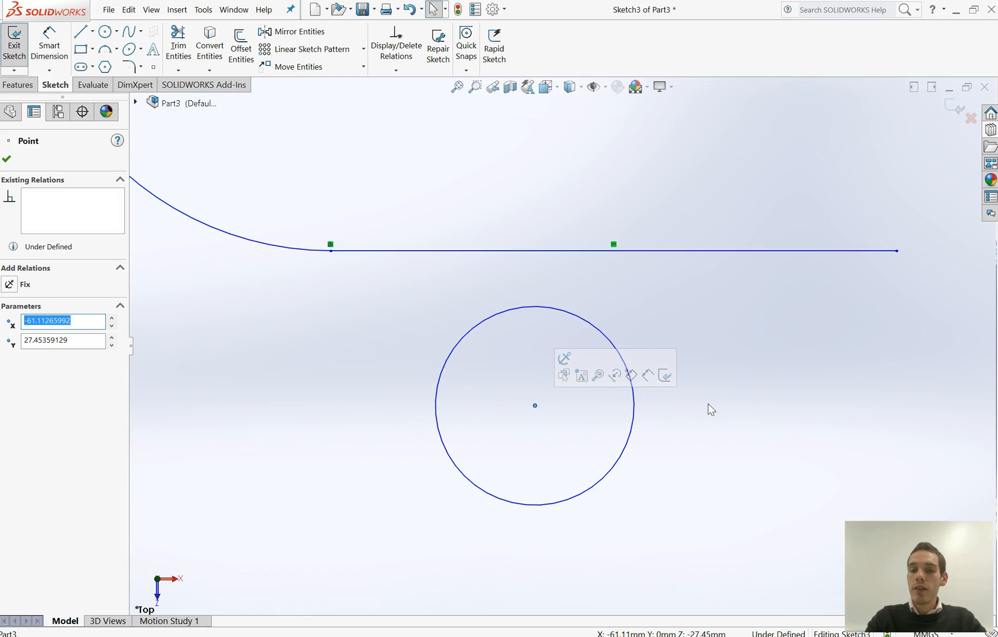
Step: Dimension the vertical distance between the circle's centre and the horizontal line as 7 mm
left_click(59, 46)
left_click(530, 401)
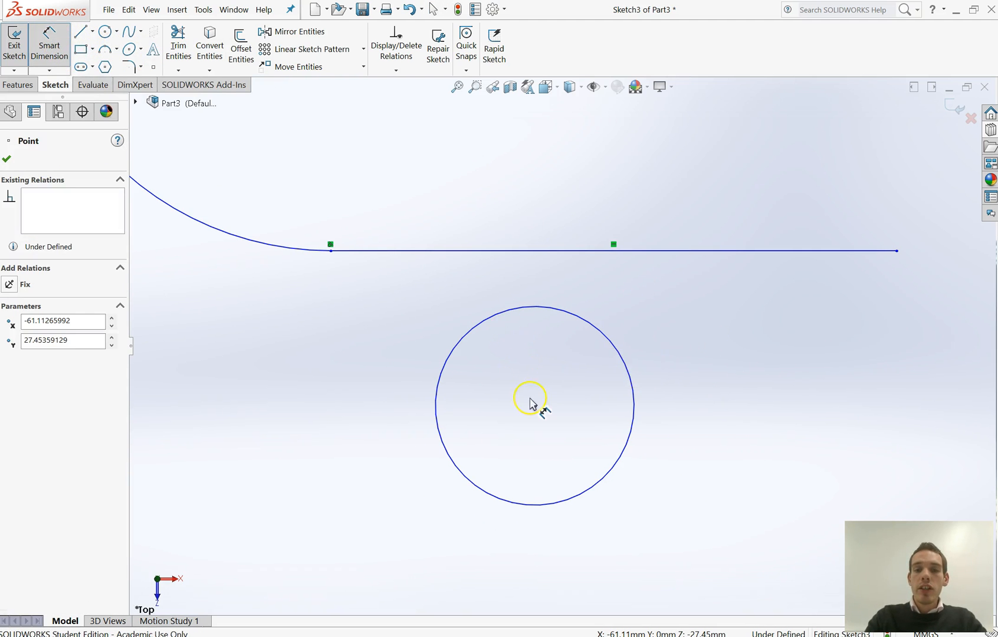
left_click(553, 250)
left_click(725, 335)
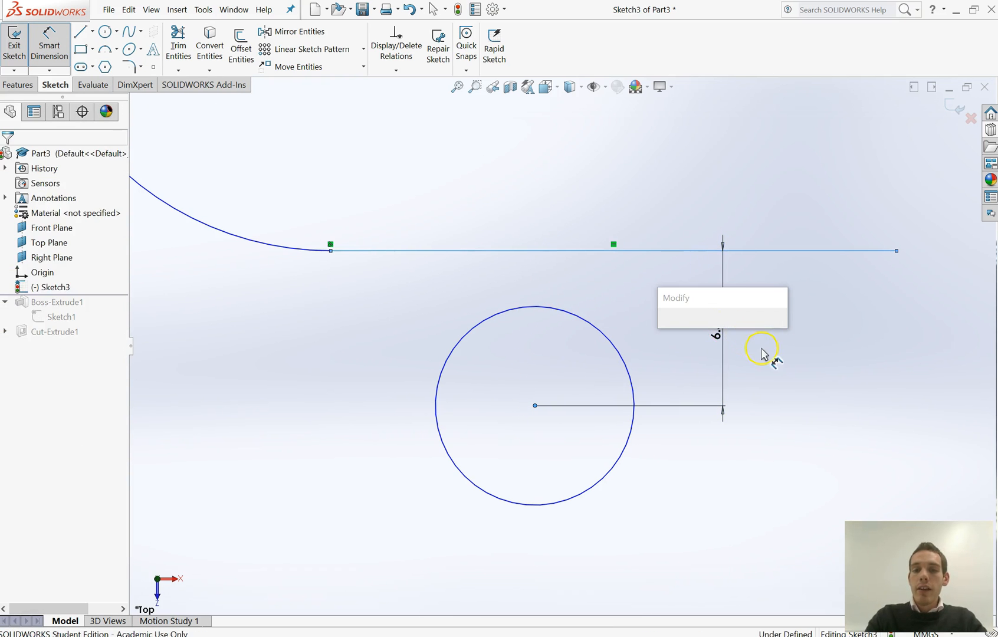
type("7")
key("Return")
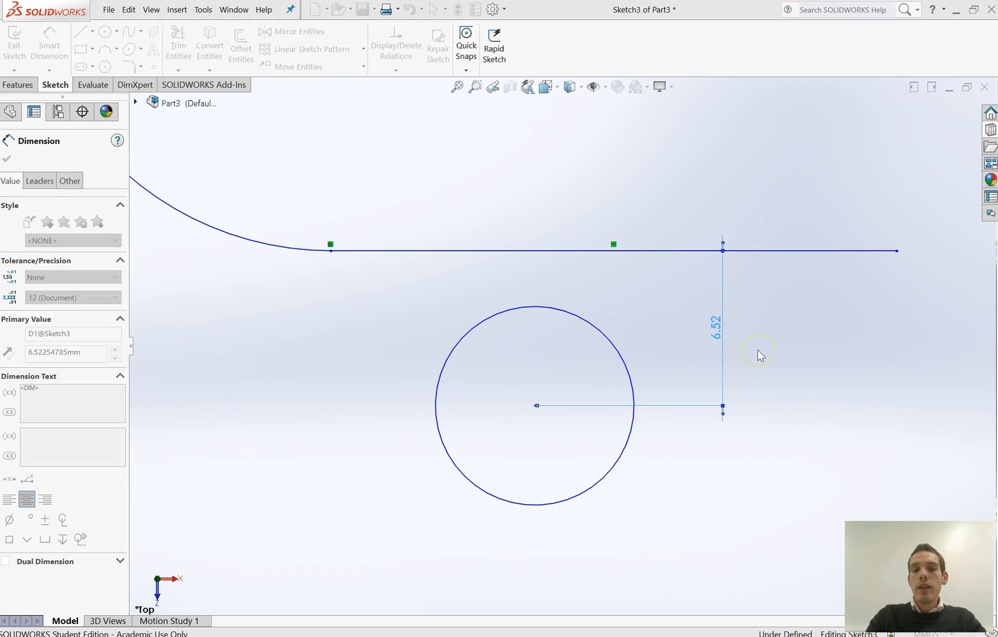
left_click(780, 353)
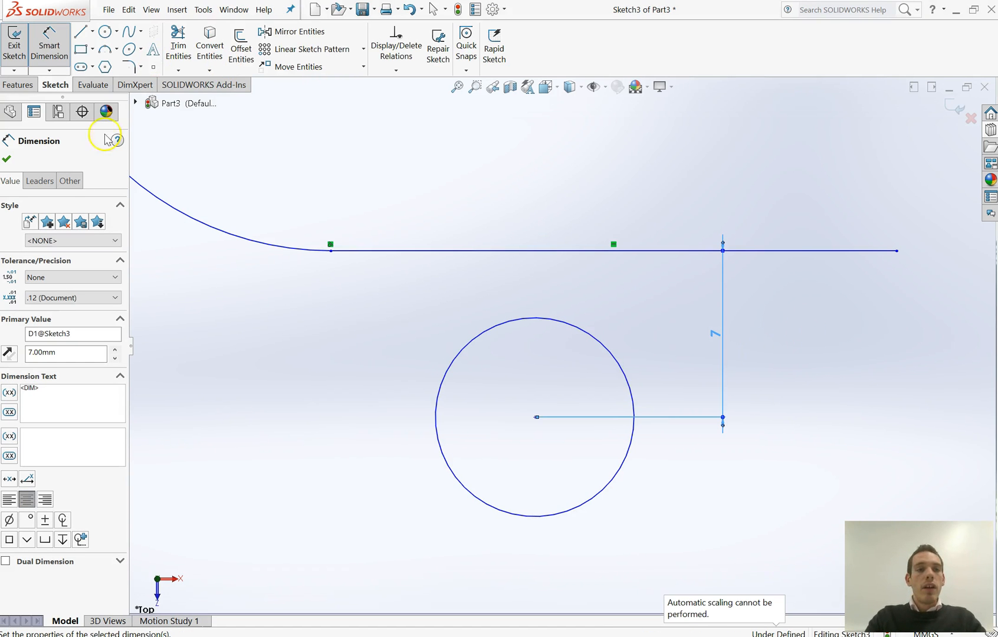
left_click(7, 158)
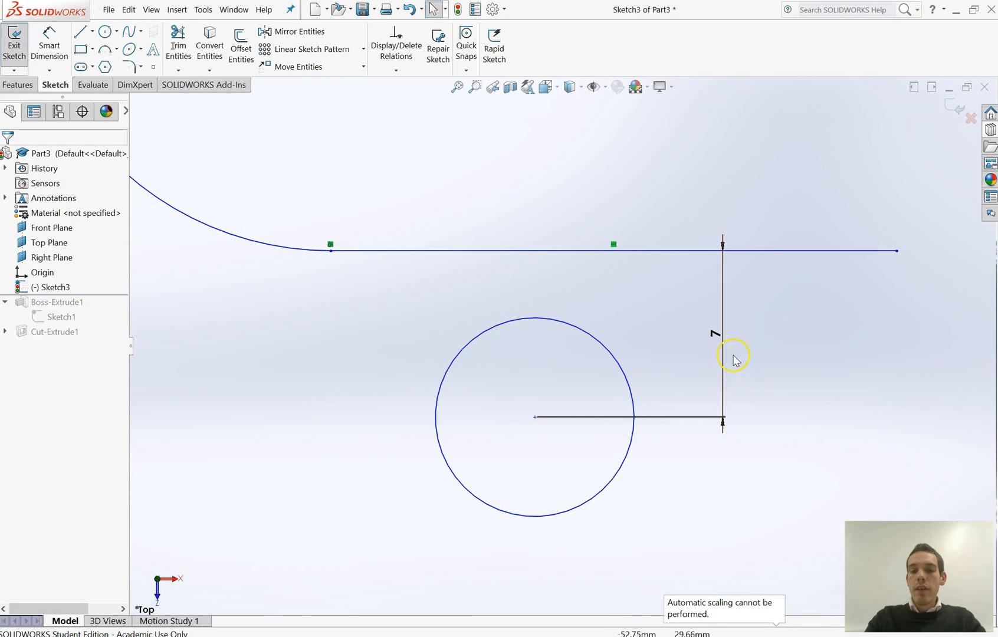
Step: Pull on the circle's edge and centre to test how the 7 mm dimension constrains it
left_click_drag(581, 341, 566, 366)
mouse_move(535, 417)
left_mouse_down()
mouse_move(620, 428)
mouse_move(522, 412)
mouse_move(539, 394)
mouse_move(524, 408)
mouse_move(552, 403)
mouse_move(548, 413)
mouse_move(568, 352)
mouse_move(543, 404)
left_mouse_up()
left_click(795, 327)
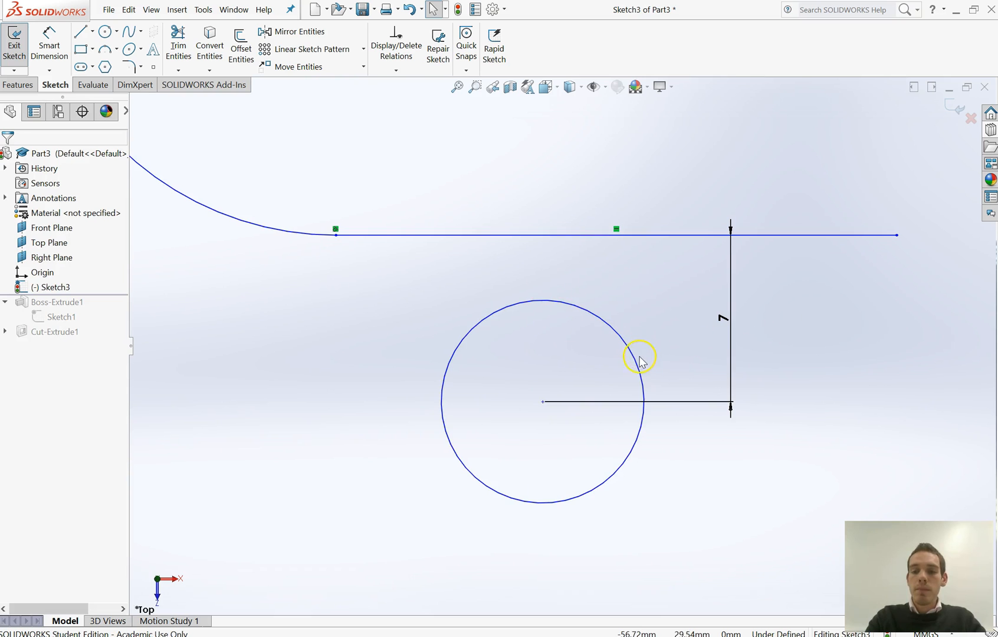
Step: Examine the left mirrored spline, its middle point and the relations attached to the symmetric curve
scroll(640, 359, "up", 6)
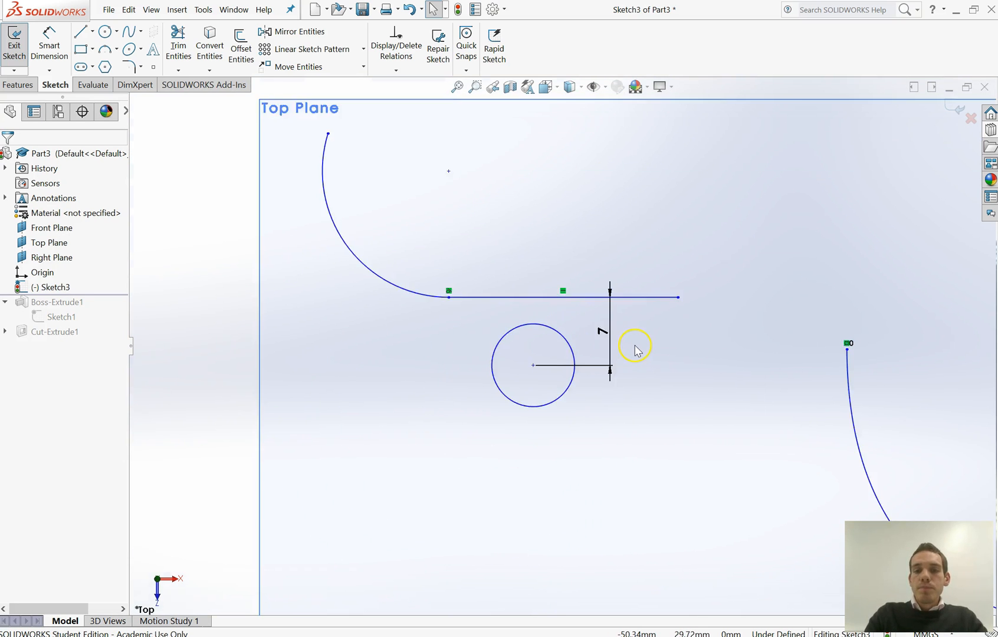
scroll(636, 353, "up", 3)
scroll(872, 425, "down", 3)
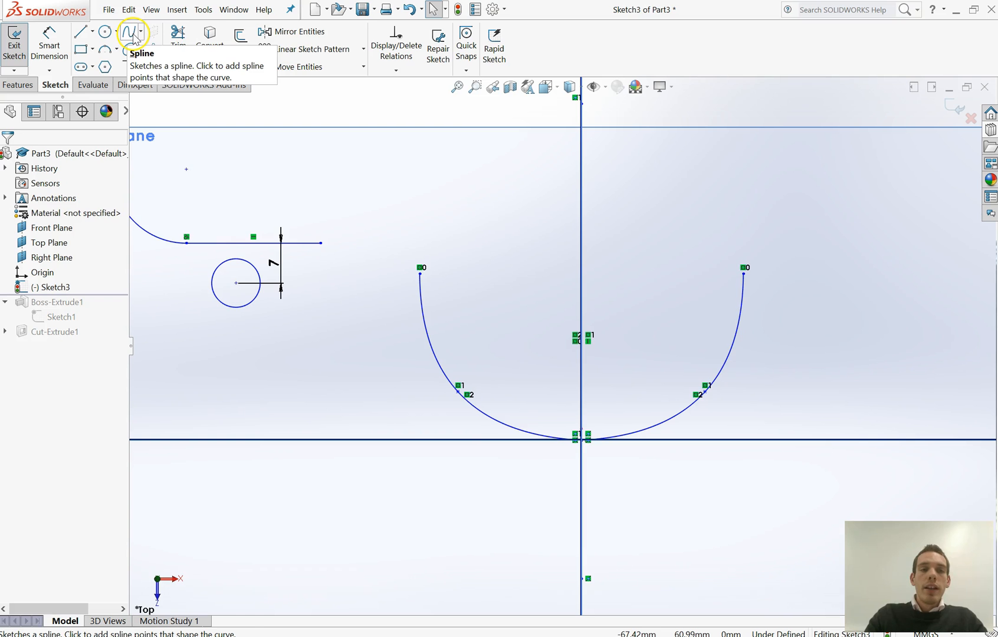
left_click(435, 375)
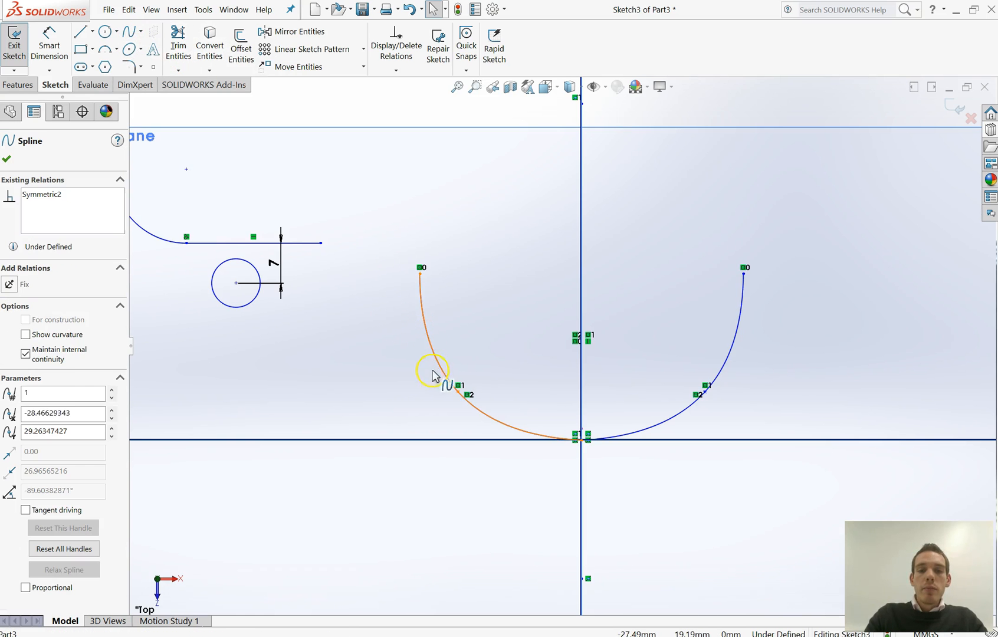
left_click(459, 391)
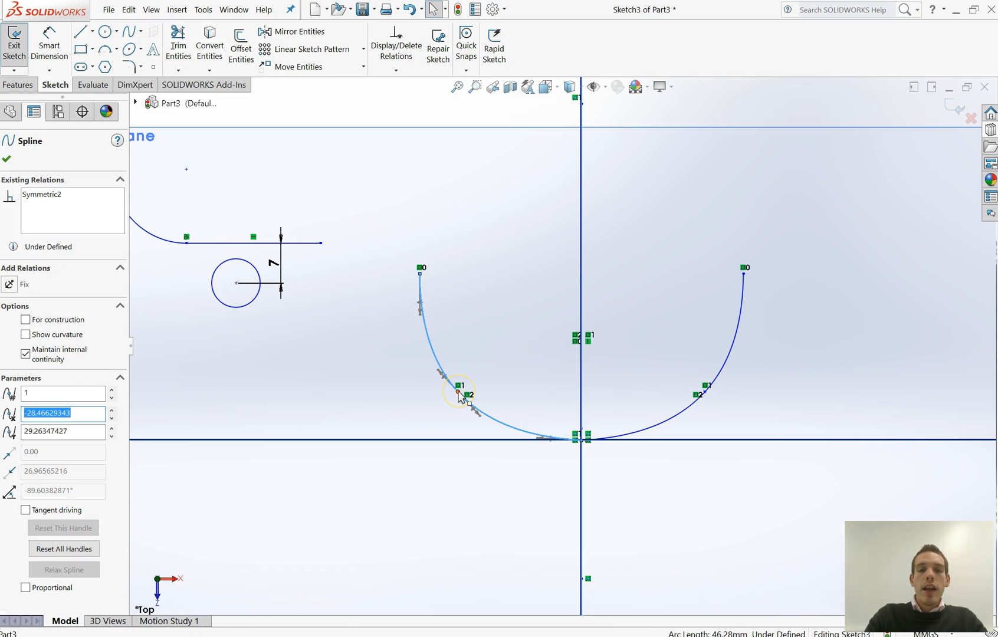
left_click(460, 391)
left_click_drag(459, 391, 458, 392)
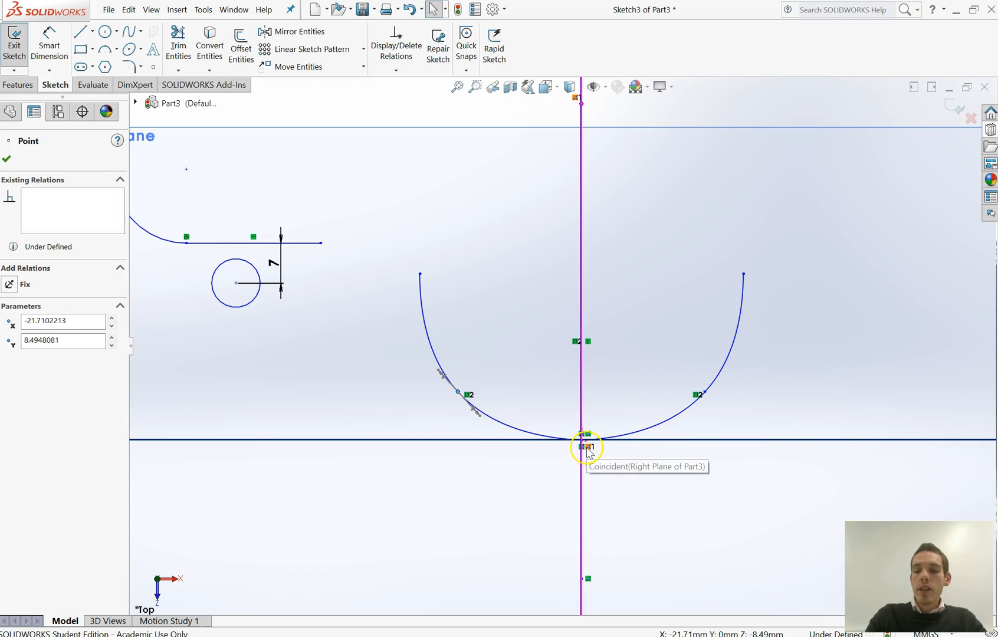
scroll(488, 387, "up", 1)
scroll(483, 360, "up", 1)
scroll(446, 302, "down", 2)
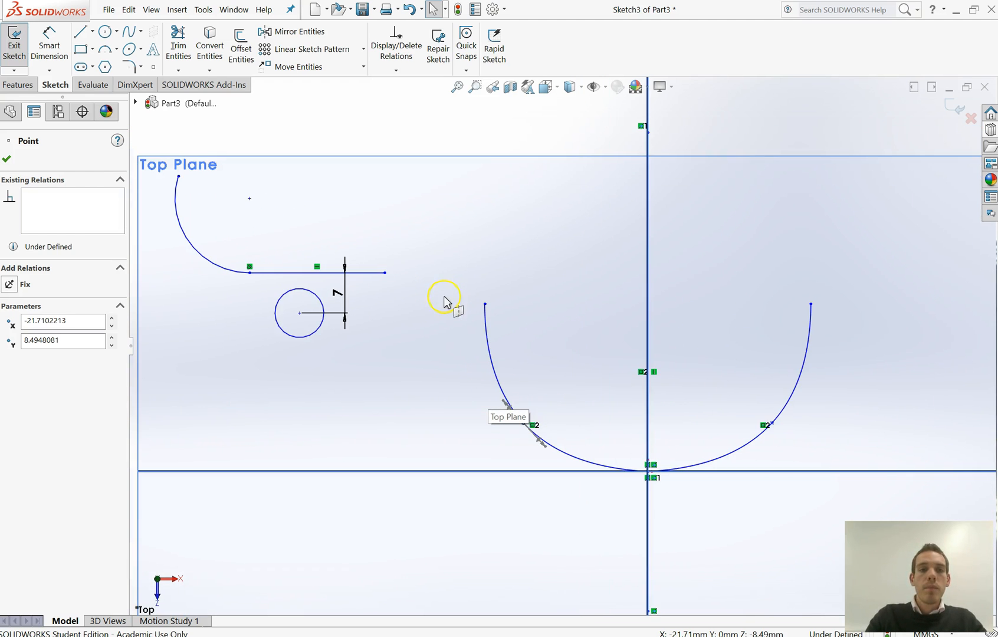
Step: Close the symmetric spline curve with a horizontal line between its two upper endpoints
left_click(82, 31)
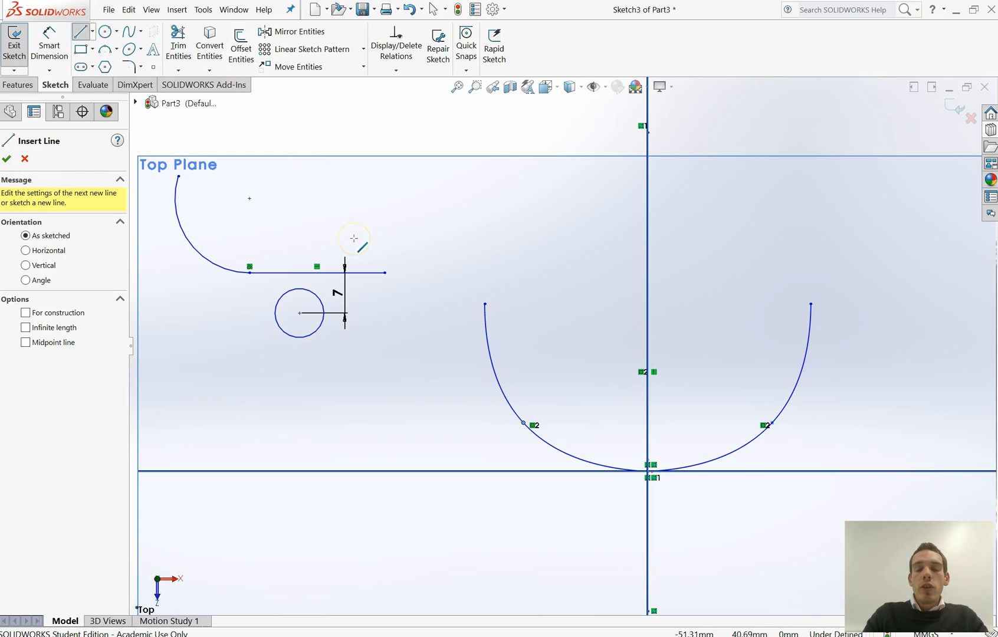
left_click(484, 304)
left_click(810, 303)
left_click(811, 304)
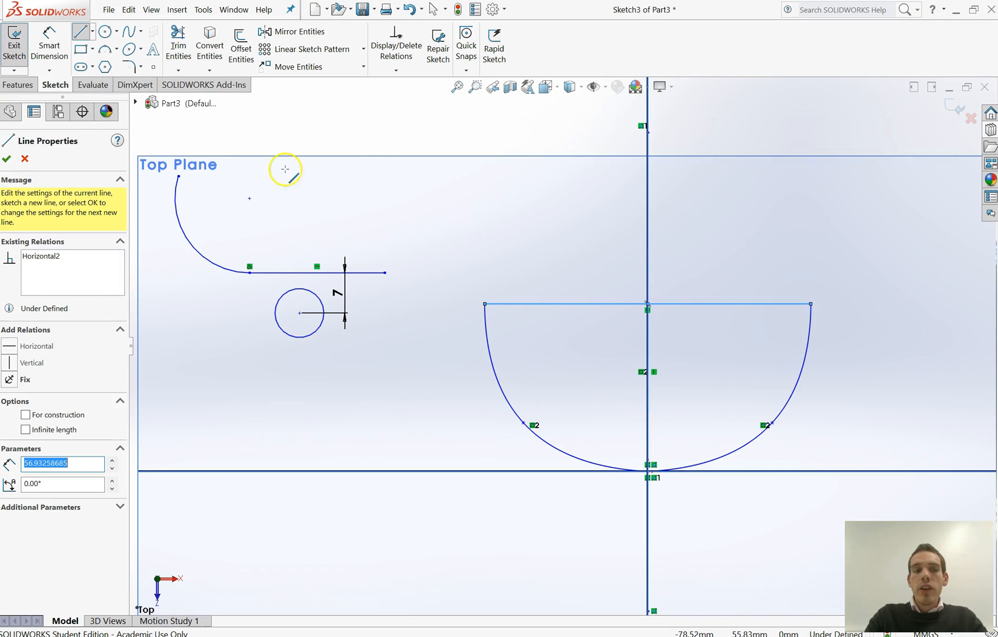
left_click(7, 161)
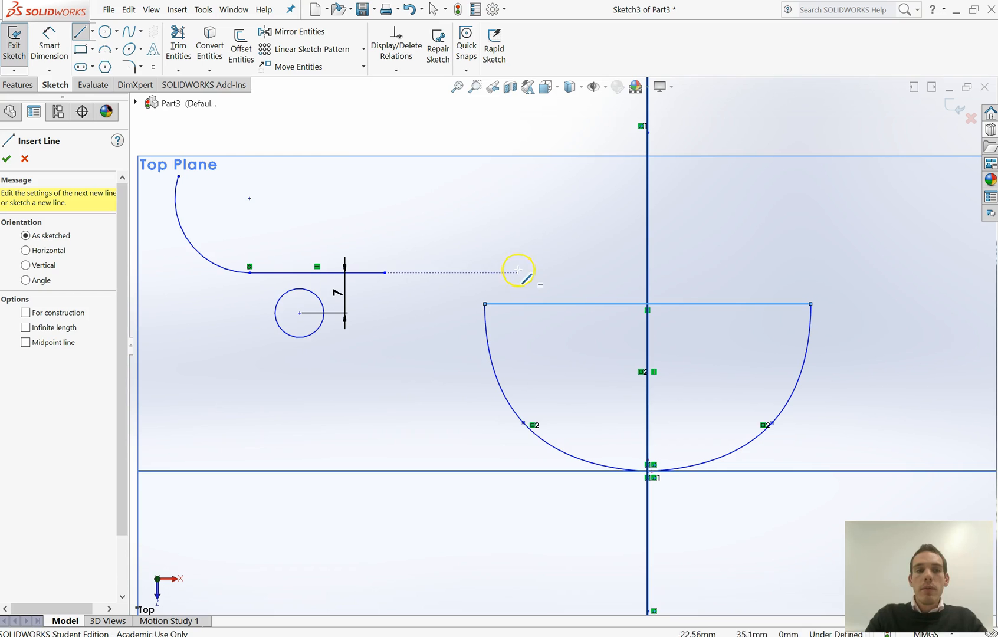
right_click(377, 200)
left_click(390, 204)
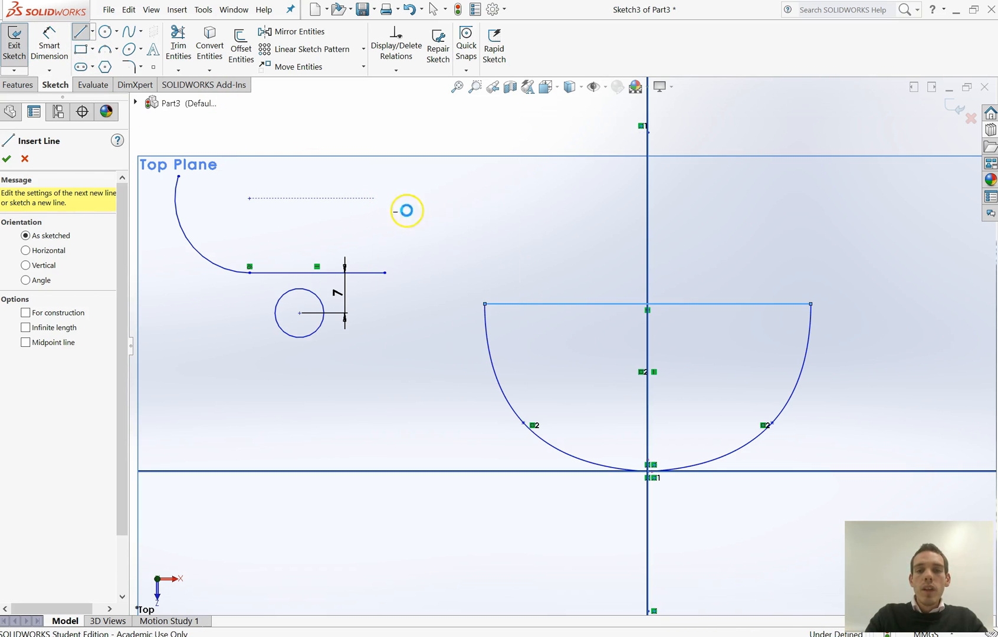
left_click(527, 281)
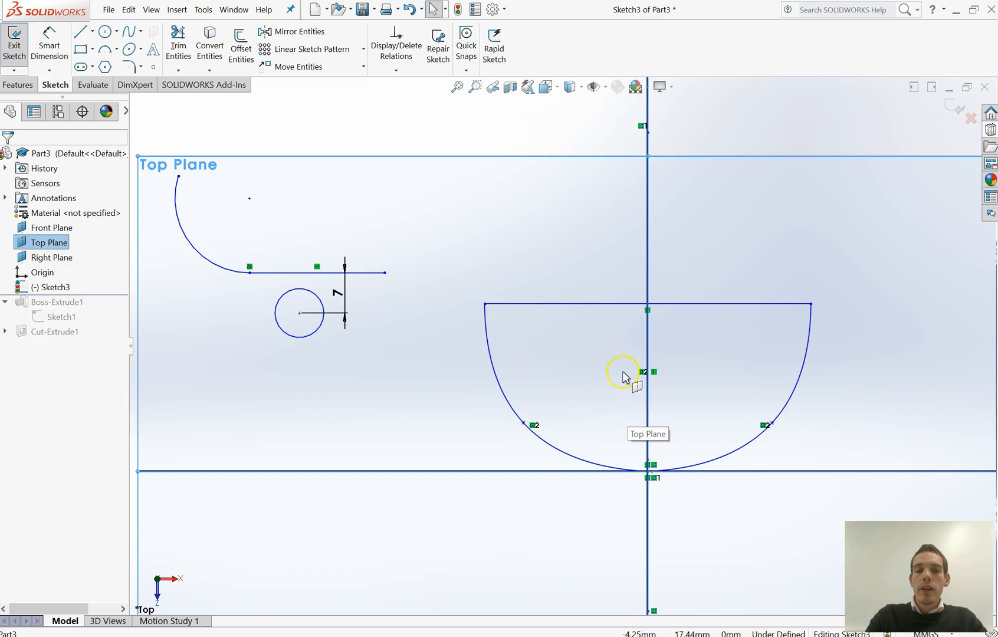
Step: Remove the separate arc, the horizontal line attached to it and the dimensioned circle with Power trim
left_click(240, 220)
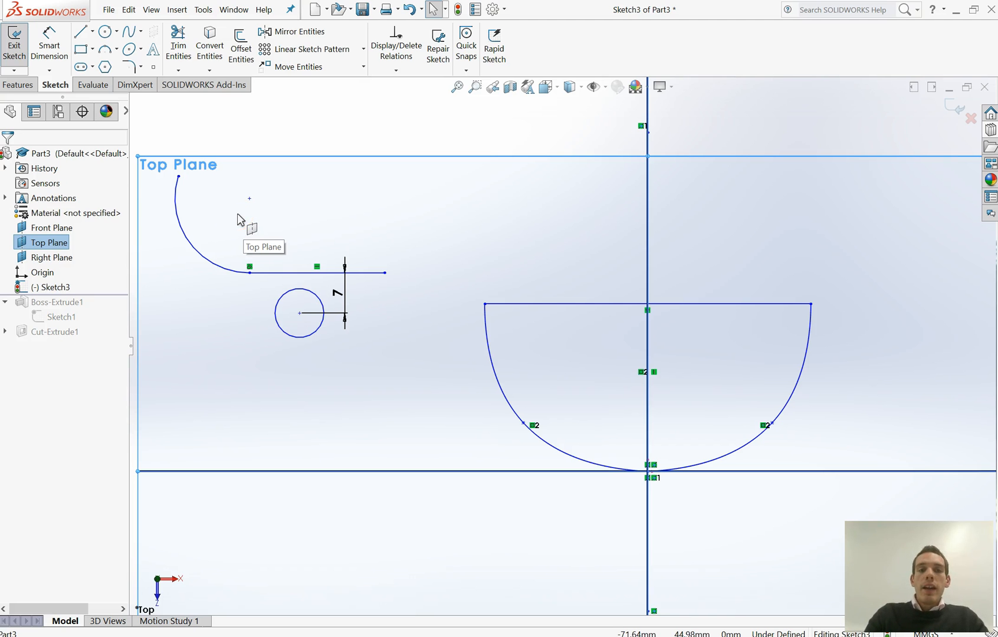
left_click(198, 158)
left_click(206, 156)
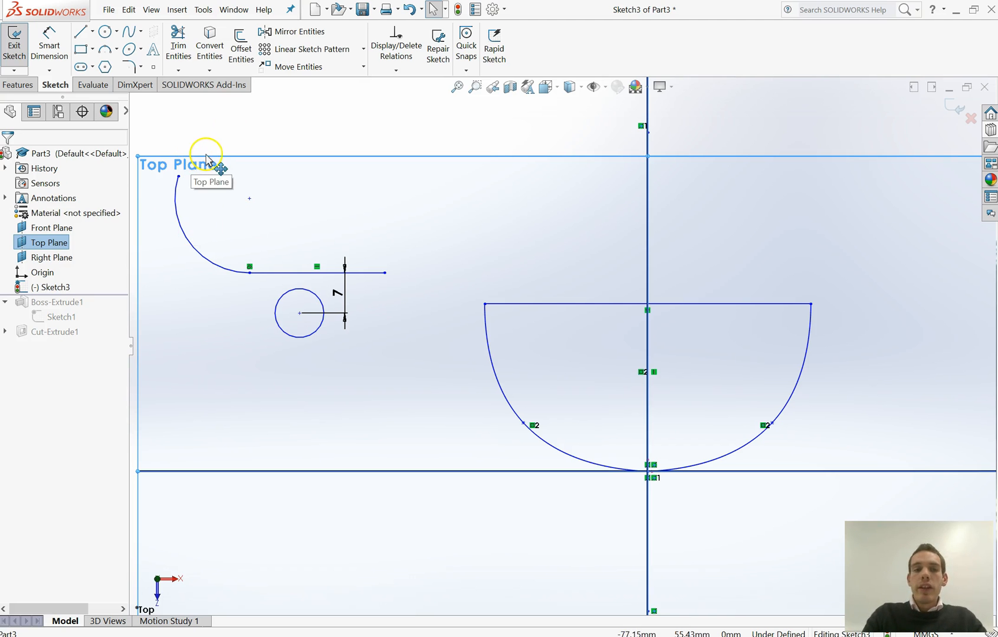
left_click(180, 47)
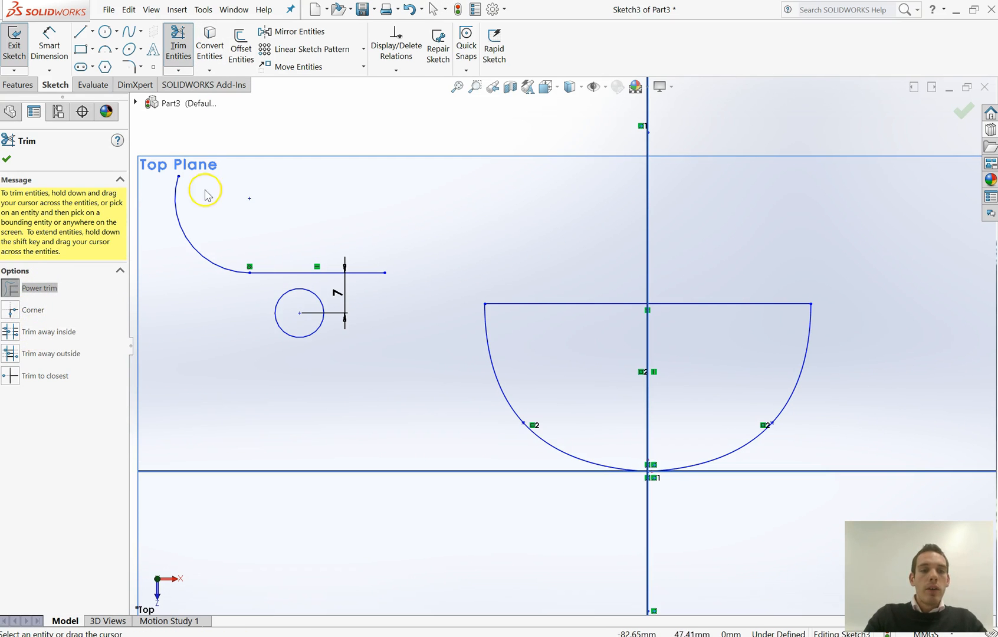
mouse_move(283, 179)
left_mouse_down()
mouse_move(216, 192)
mouse_move(171, 328)
mouse_move(322, 261)
left_mouse_up()
mouse_move(289, 372)
left_mouse_down()
mouse_move(207, 223)
mouse_move(225, 252)
mouse_move(300, 297)
mouse_move(294, 372)
left_mouse_up()
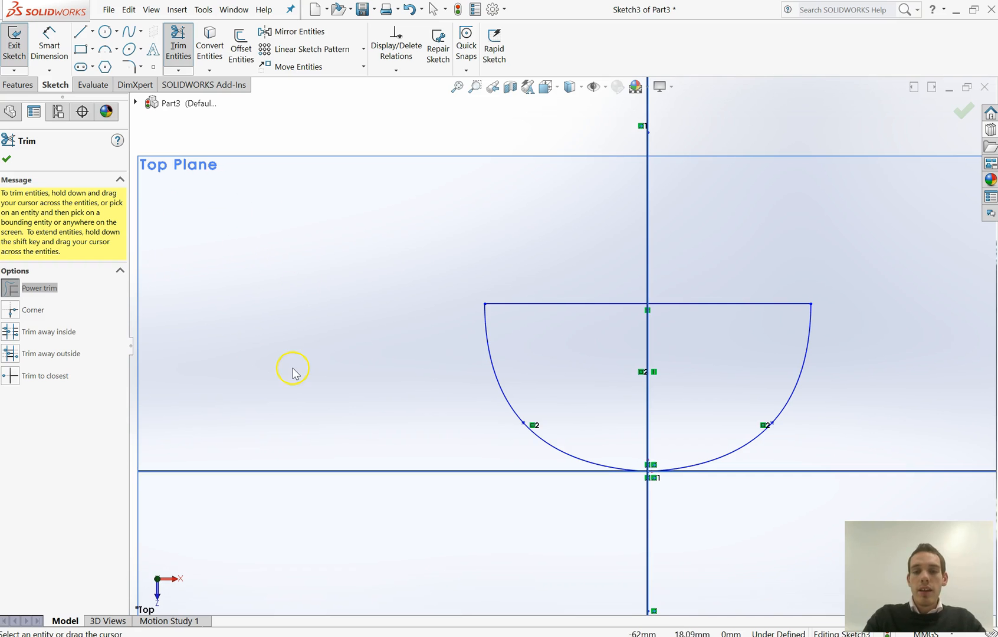
Step: Trim away the left half of the profile's horizontal closing line, then undo that trim
left_click_drag(586, 245, 584, 368)
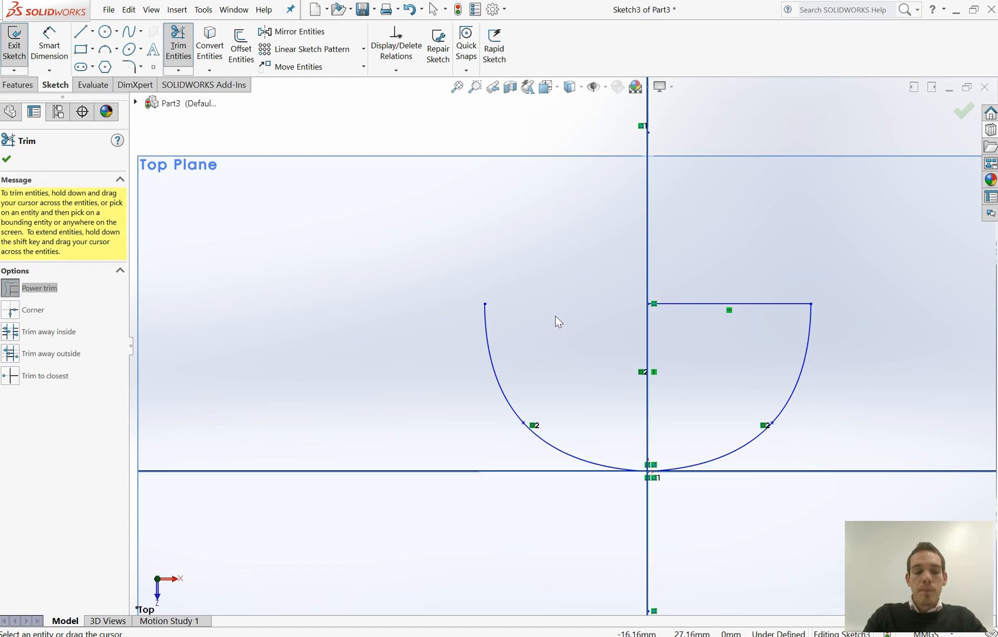
key("ctrl+z")
Step: Dimension the horizontal closing line across the top of the profile to 60 mm
scroll(437, 283, "up", 2)
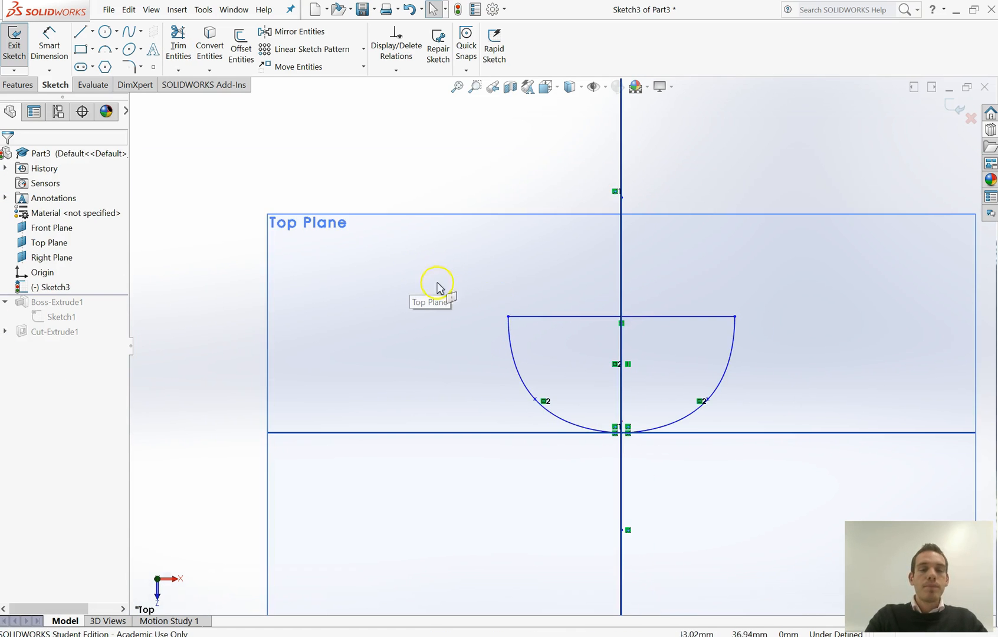
scroll(741, 372, "down", 2)
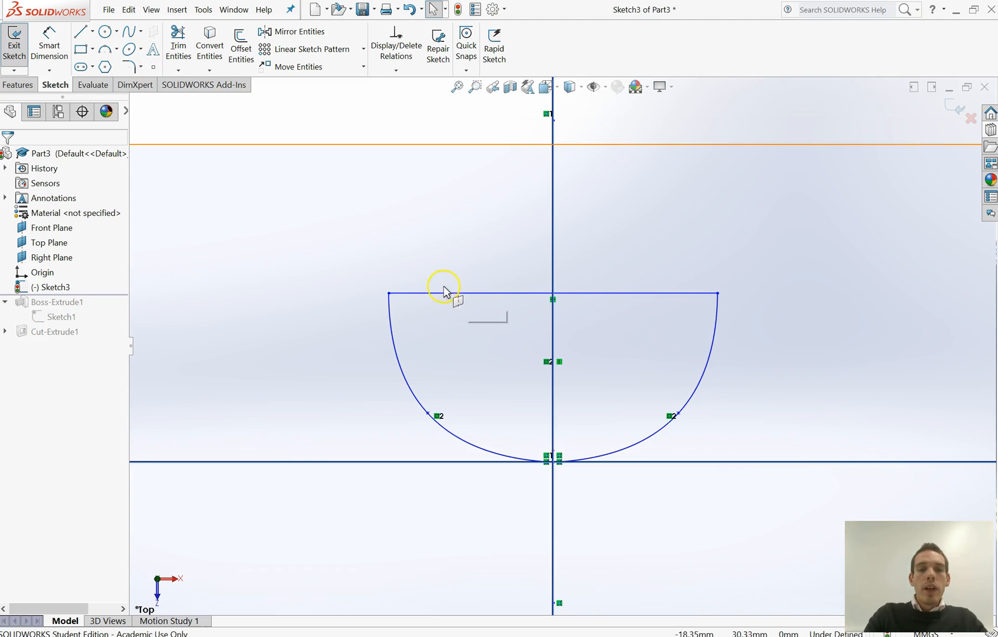
left_click(50, 42)
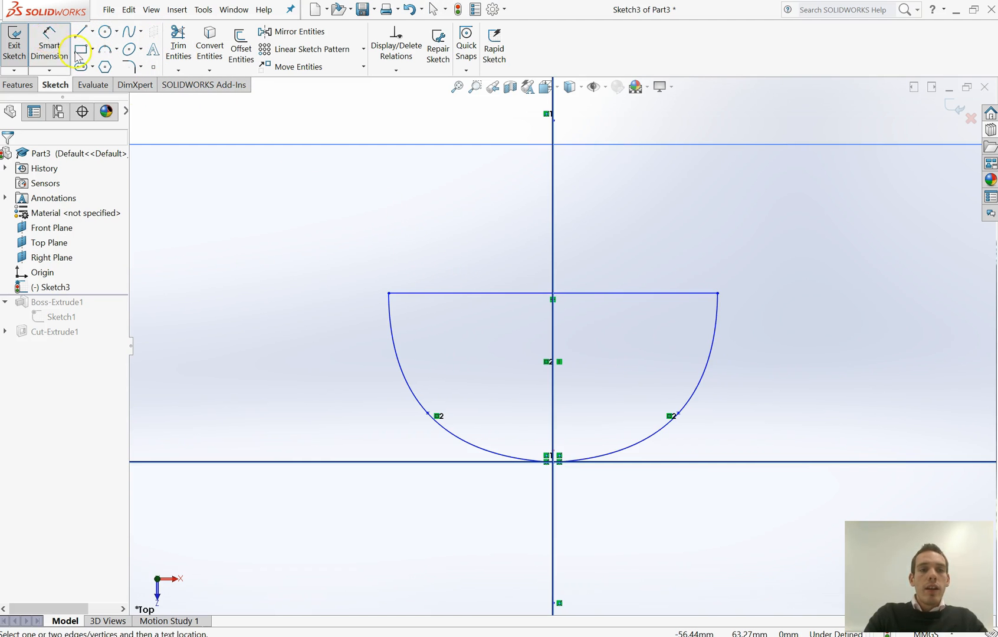
left_click(482, 294)
left_click(528, 249)
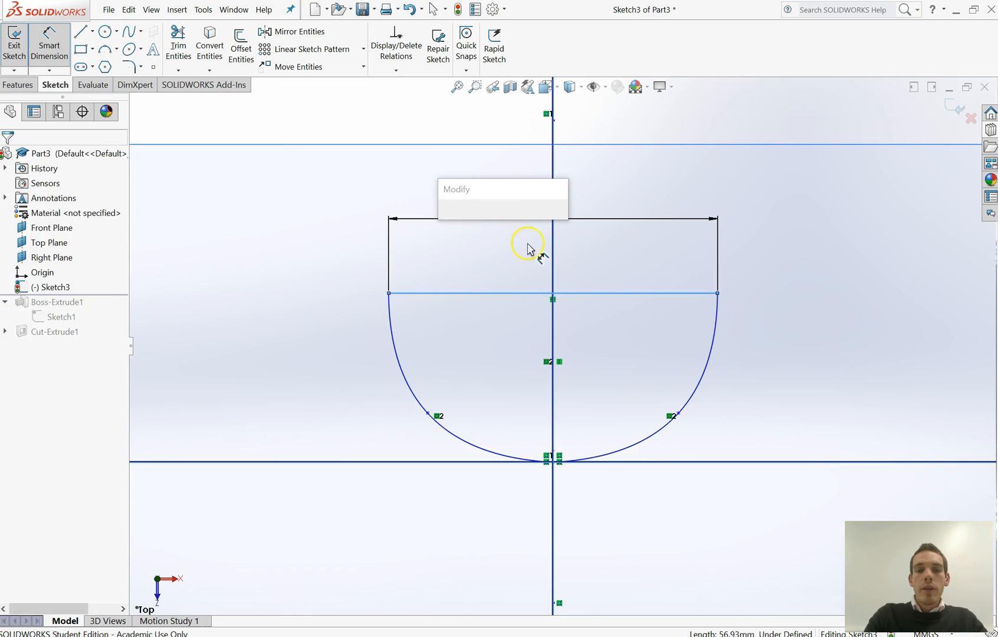
type("60")
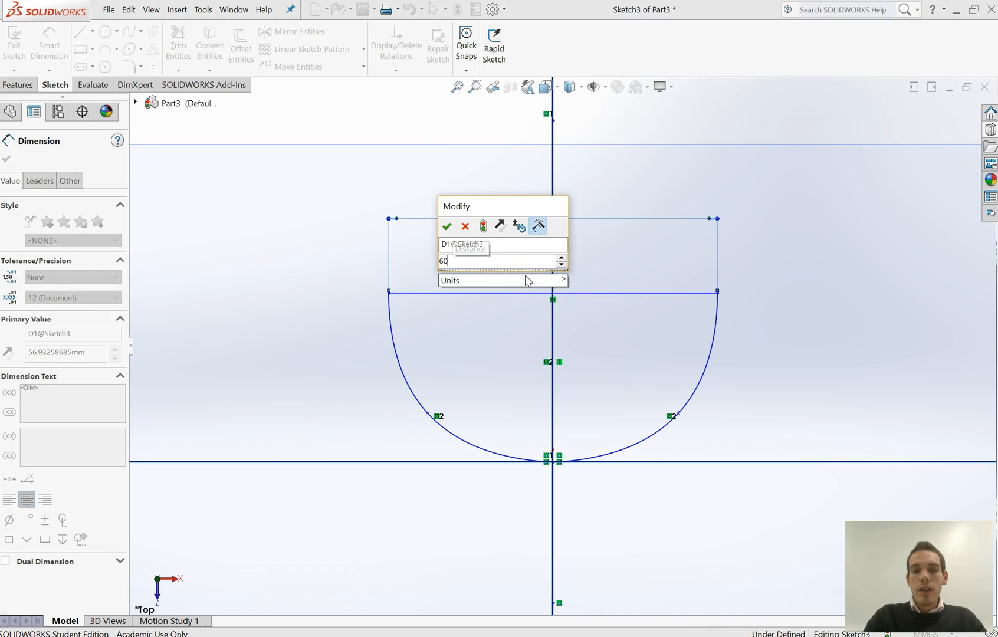
key("Return")
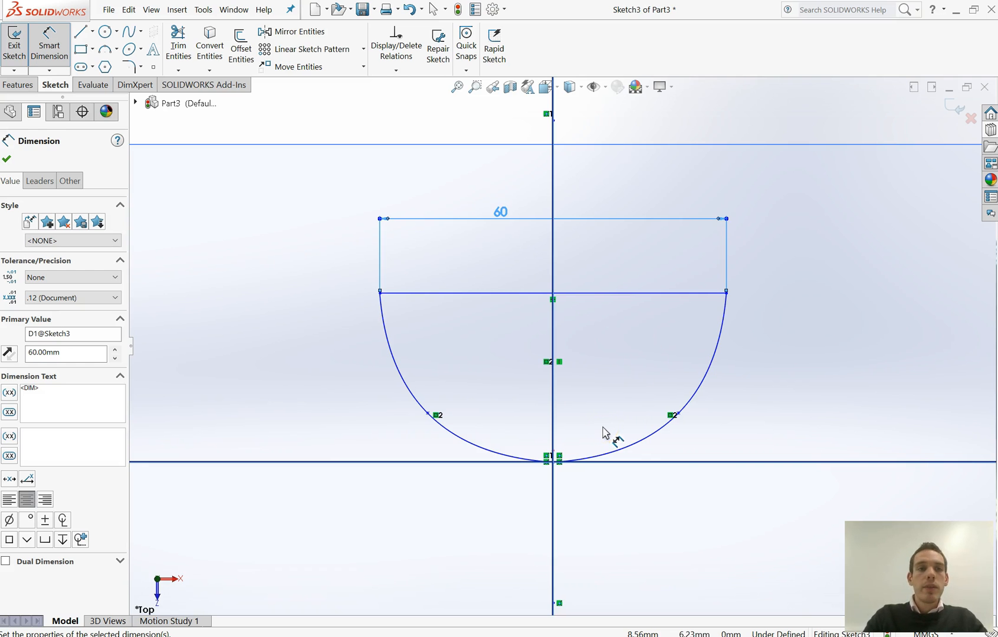
left_click(6, 159)
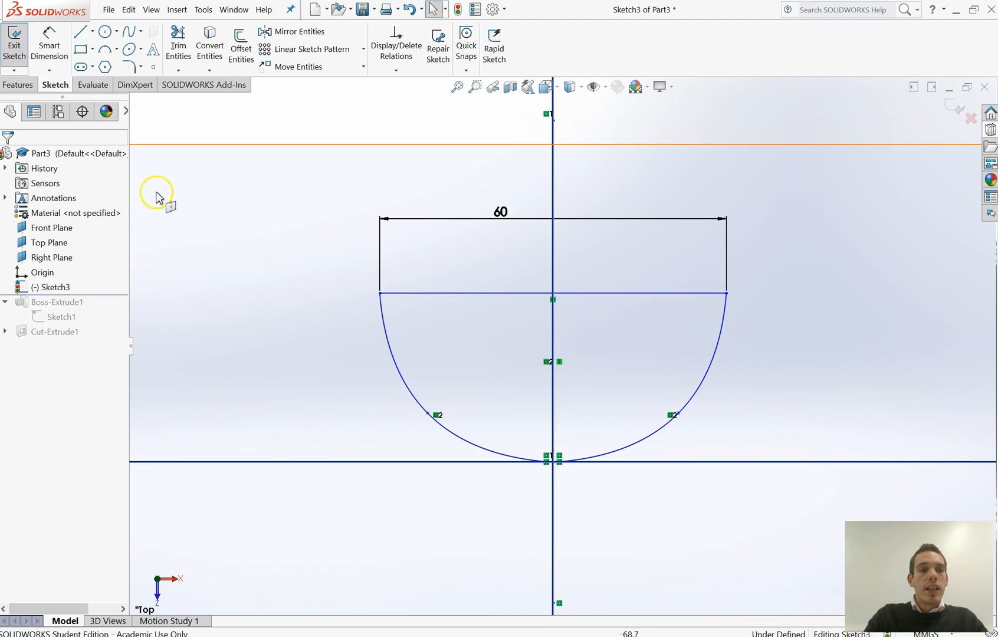
Step: Sketch a sloped line that starts inside the profile and crosses the right-hand spline to a point outside it
left_click(81, 32)
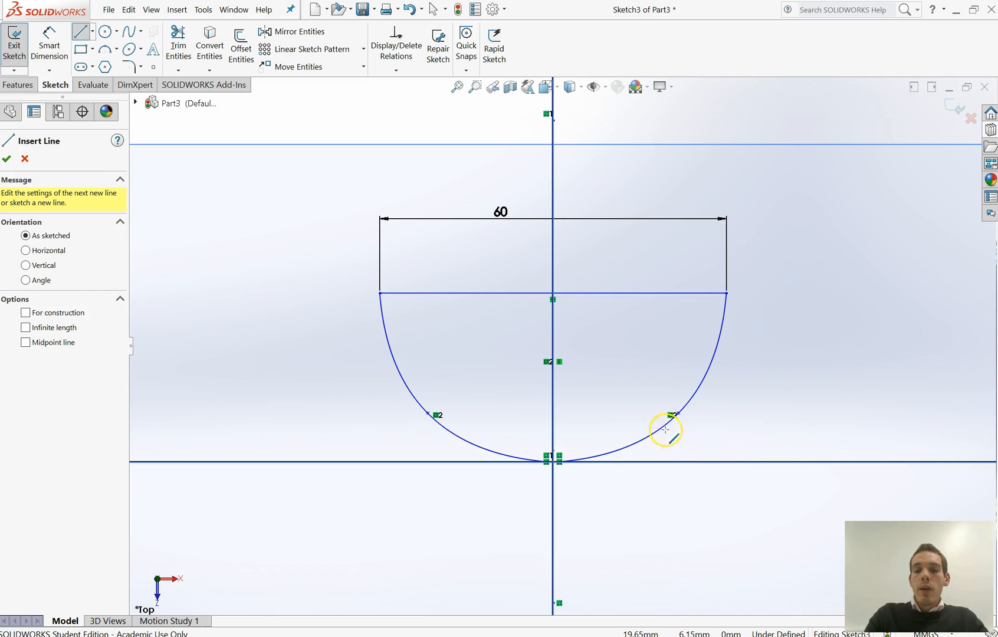
left_click(643, 355)
left_click(764, 405)
right_click(764, 407)
left_click(793, 430)
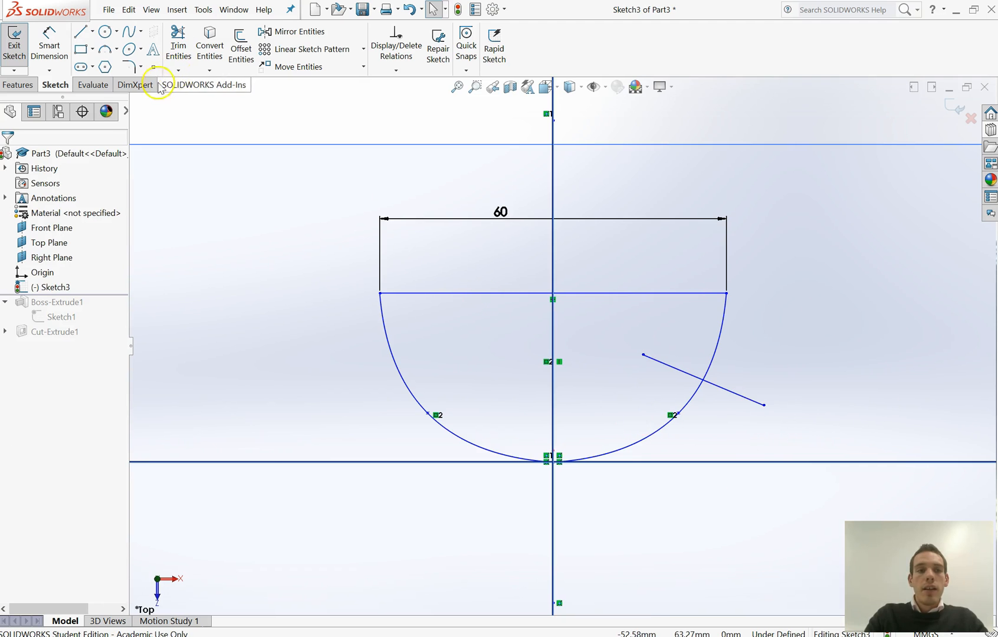
Step: Sketch a second sloped line about 21 mm long below the first, crossing the right-hand spline from inside the profile to outside
left_click(80, 31)
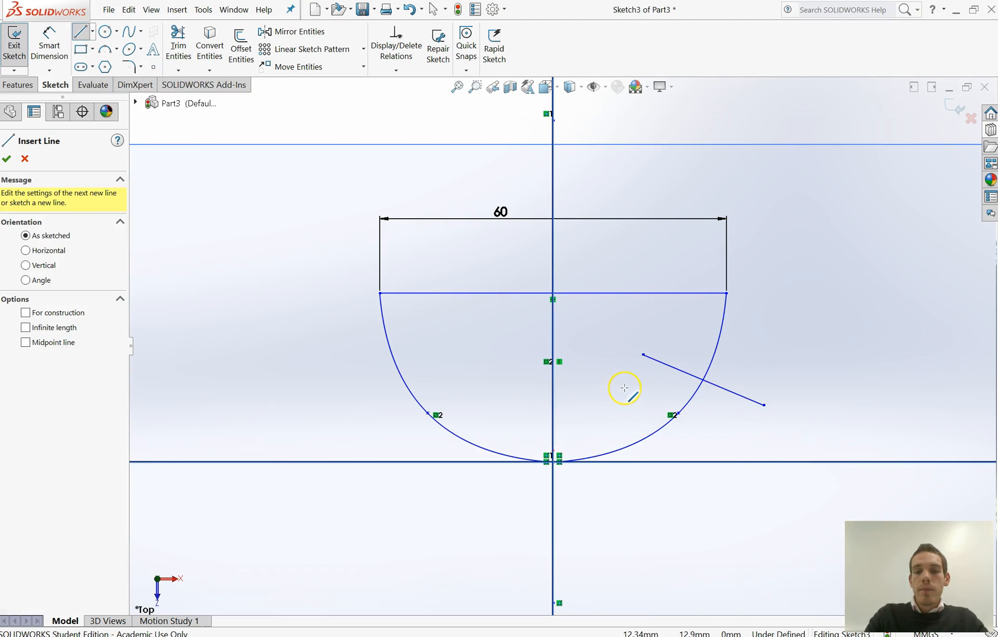
left_click(624, 388)
left_click(726, 455)
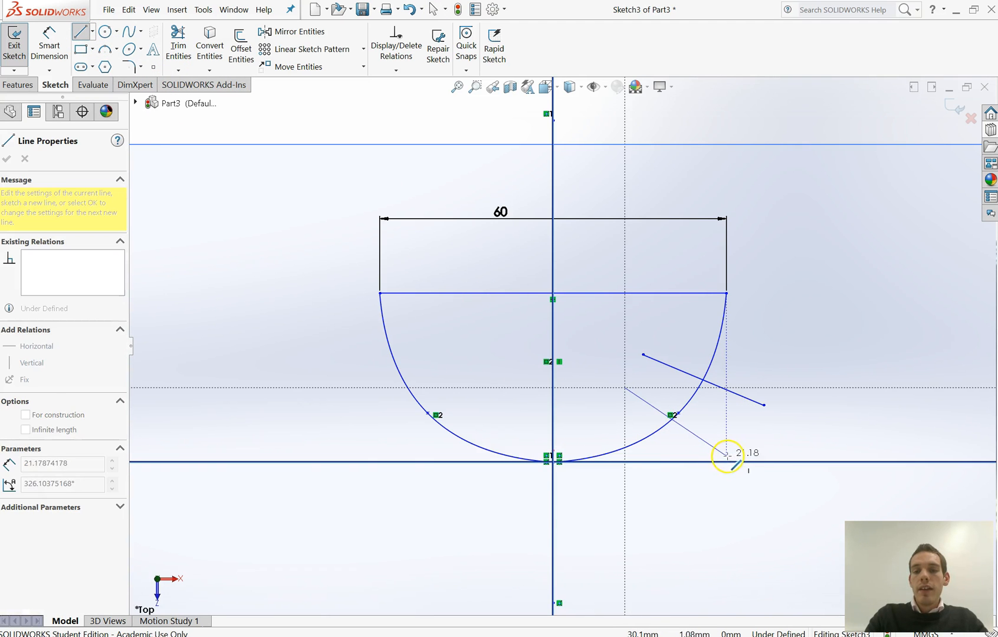
right_click(795, 437)
left_click(826, 444)
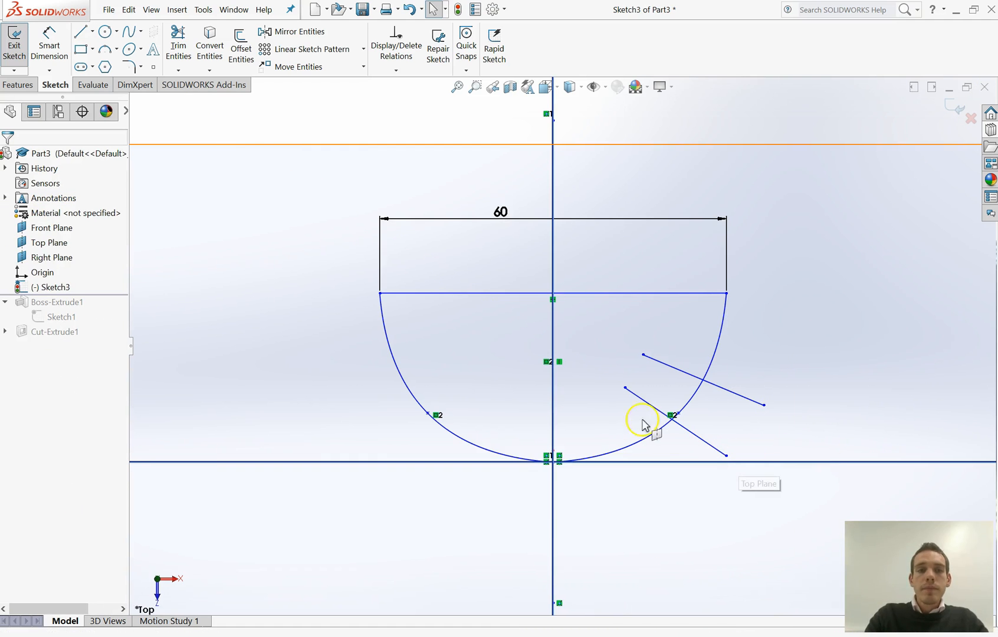
Step: Power trim both sloped lines and the section of the right-hand spline between them
left_click(180, 46)
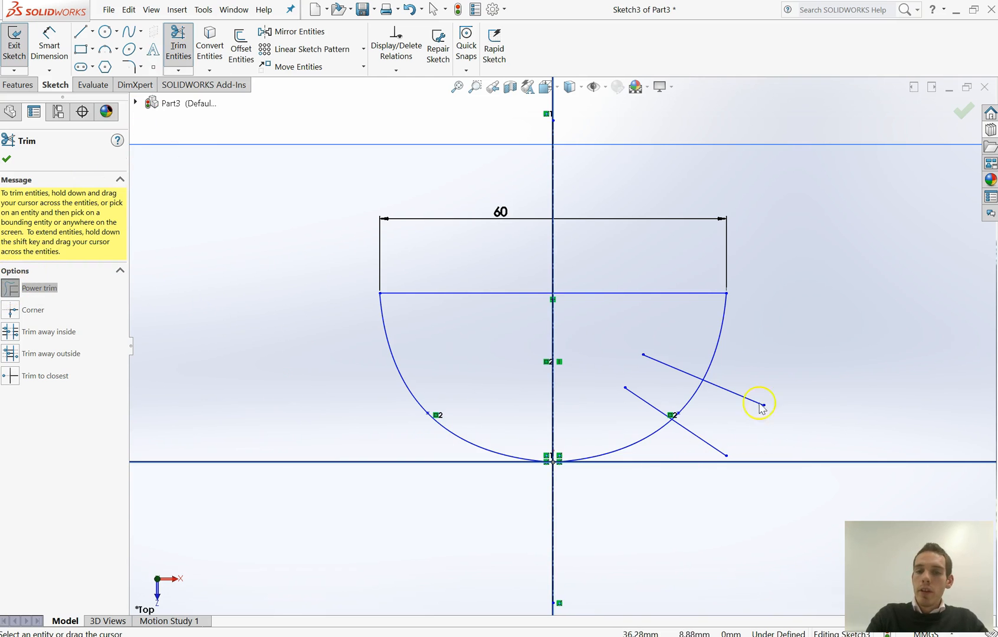
left_click_drag(760, 352, 730, 431)
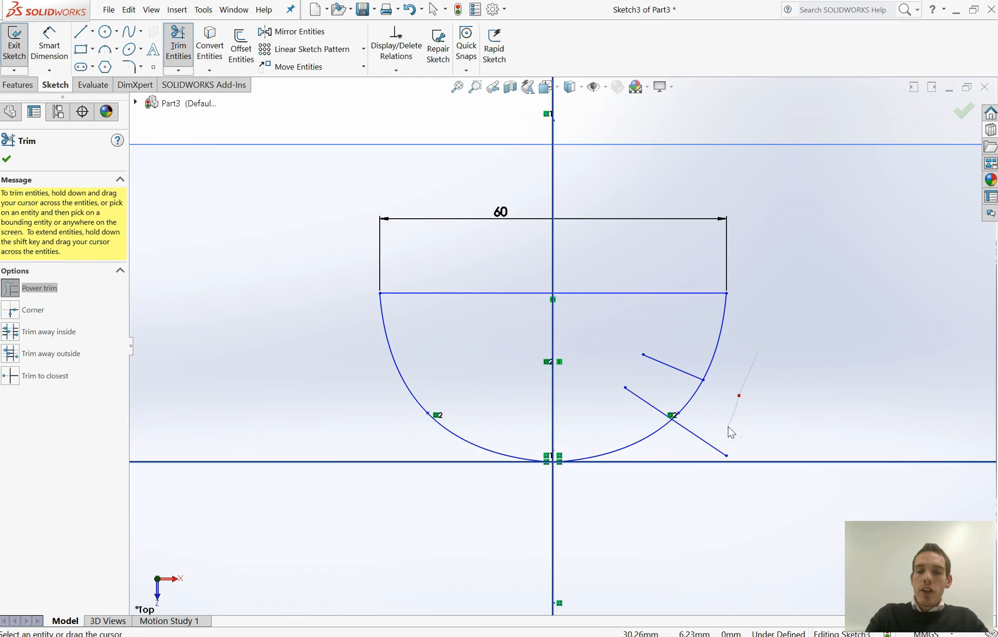
mouse_move(675, 401)
left_mouse_down()
mouse_move(662, 393)
mouse_move(641, 404)
left_mouse_up()
left_click_drag(696, 445, 696, 445)
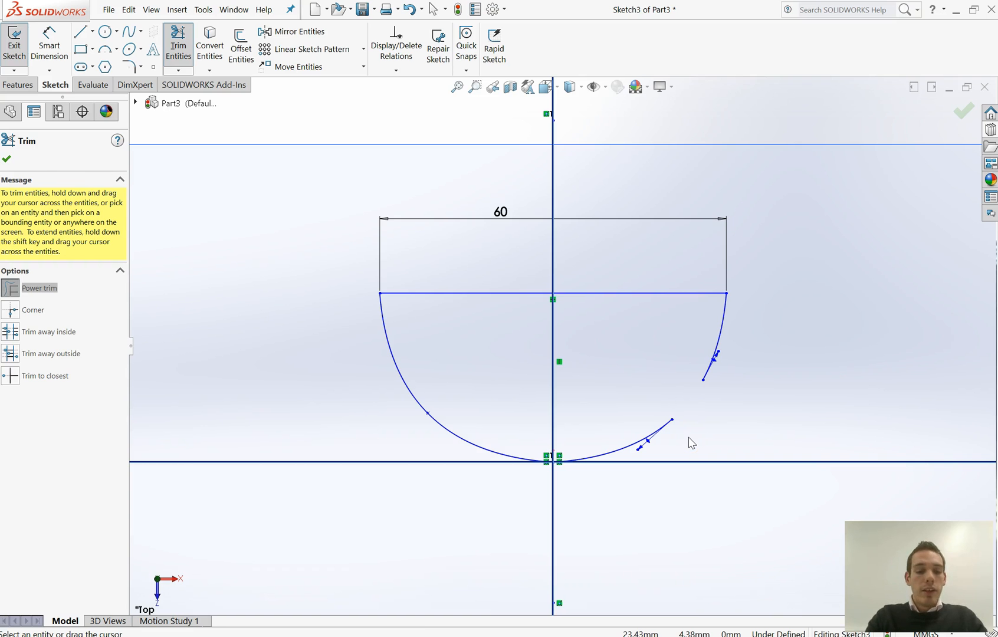
Step: Leave the trim command and undo the trims and both sloped lines
key("Escape")
key("ctrl+z")
key("ctrl+z")
key("ctrl+z")
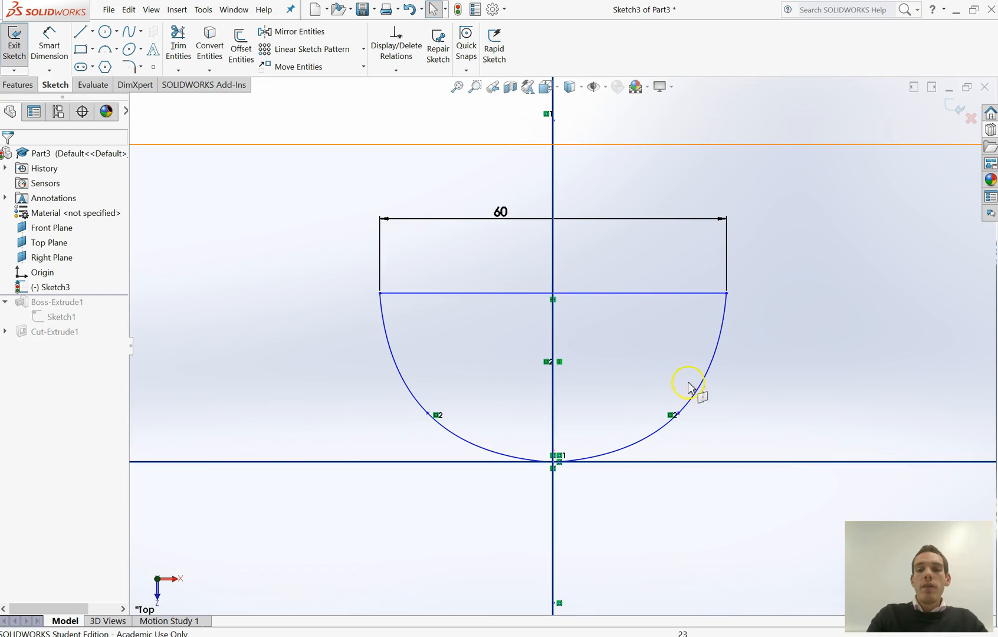
Step: Offset the entire closed profile chain outward by 2 mm with dimensions added
scroll(724, 385, "up", 2)
scroll(768, 359, "down", 2)
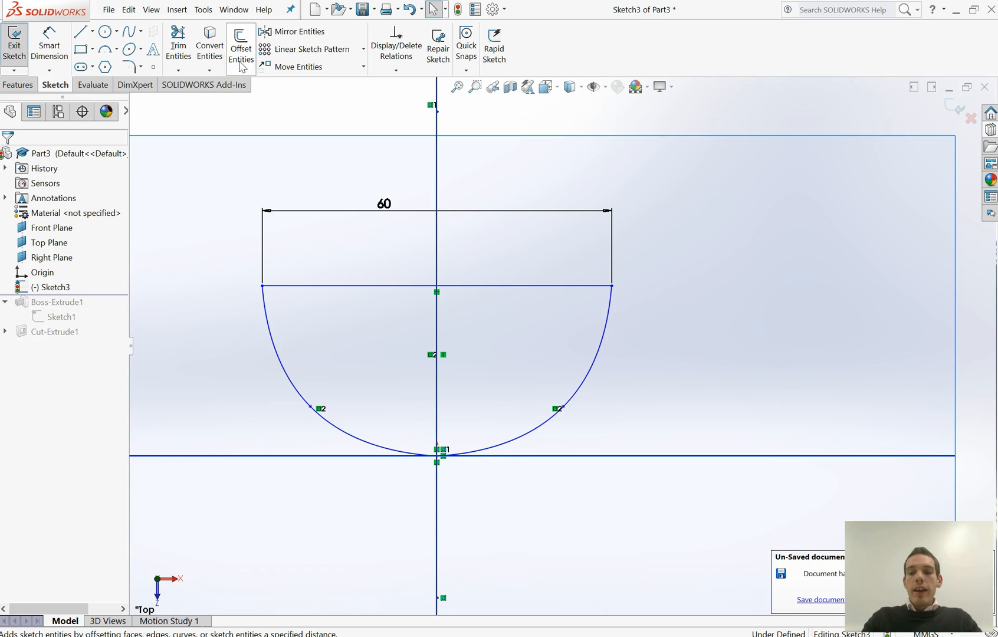
left_click(241, 67)
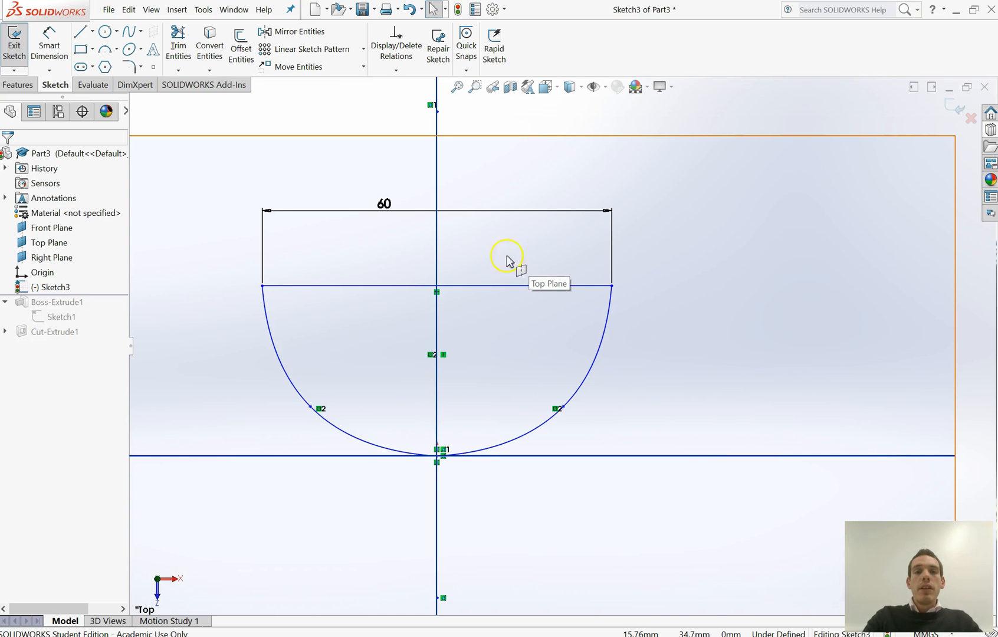
left_click(242, 51)
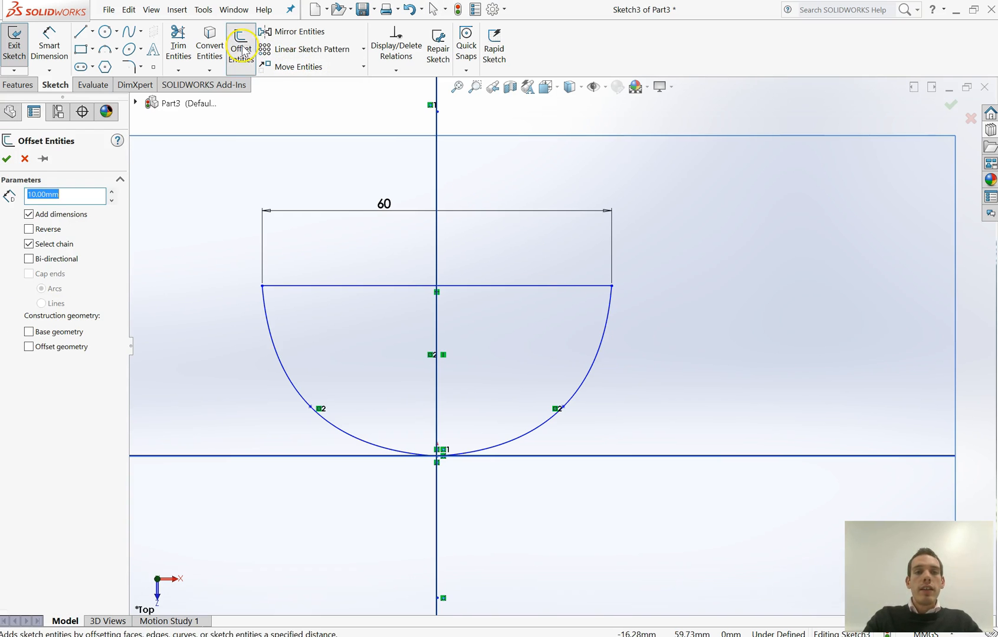
left_click(319, 287)
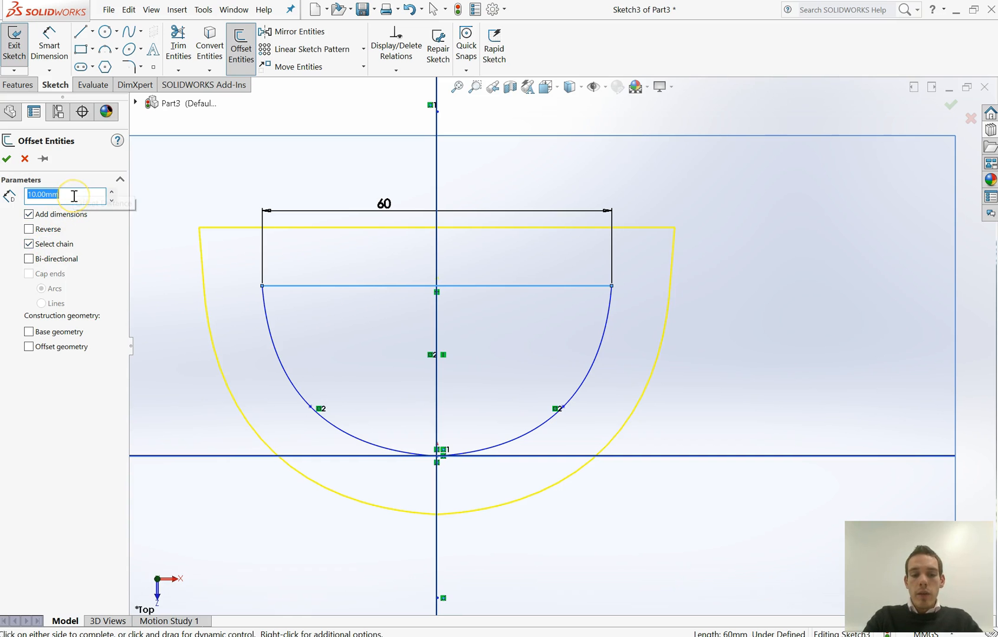
type("2")
key("Return")
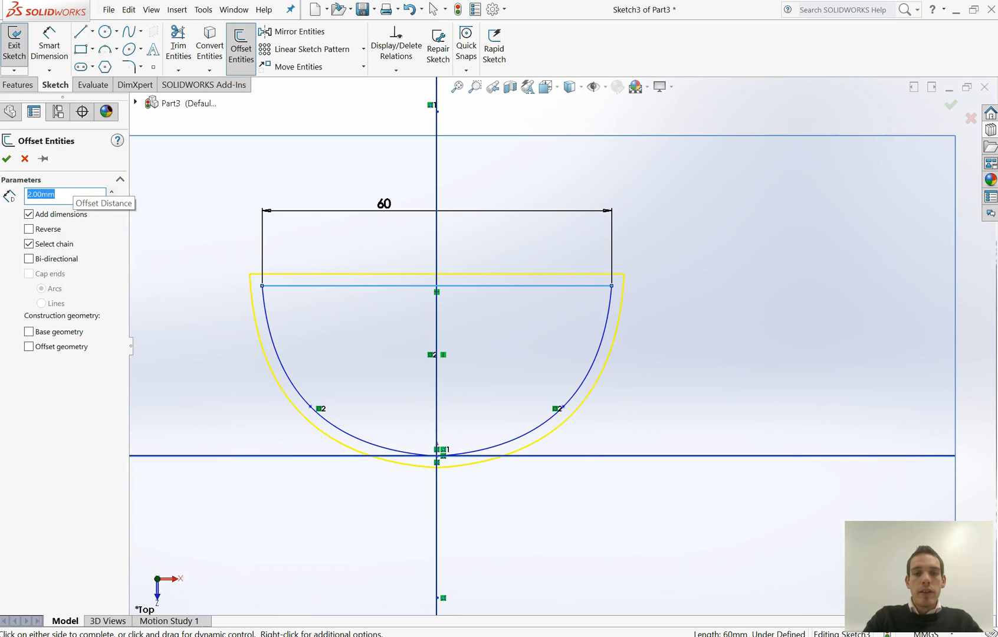
left_click(7, 158)
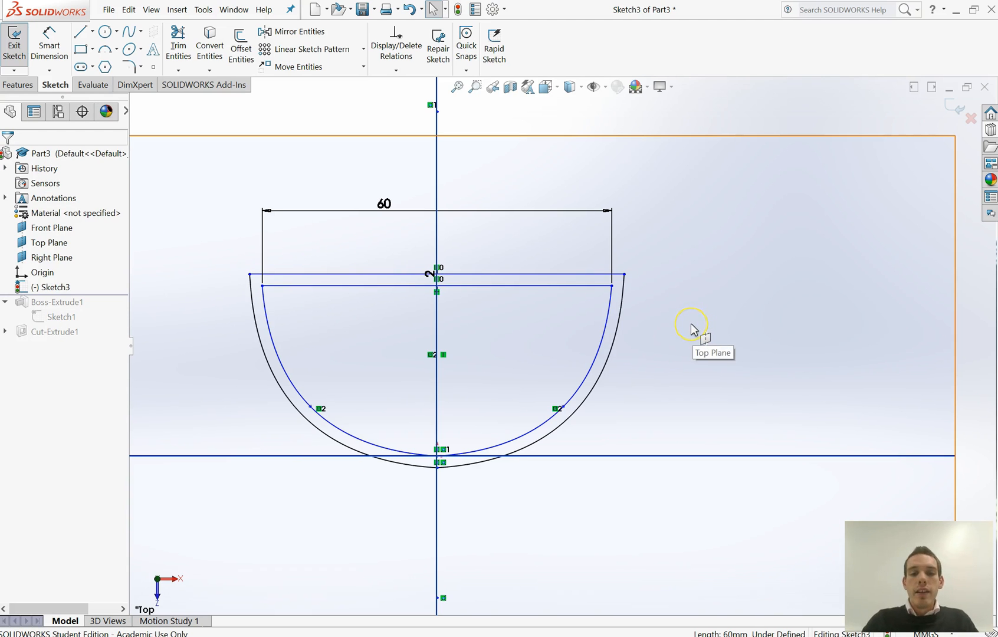
left_click(651, 329)
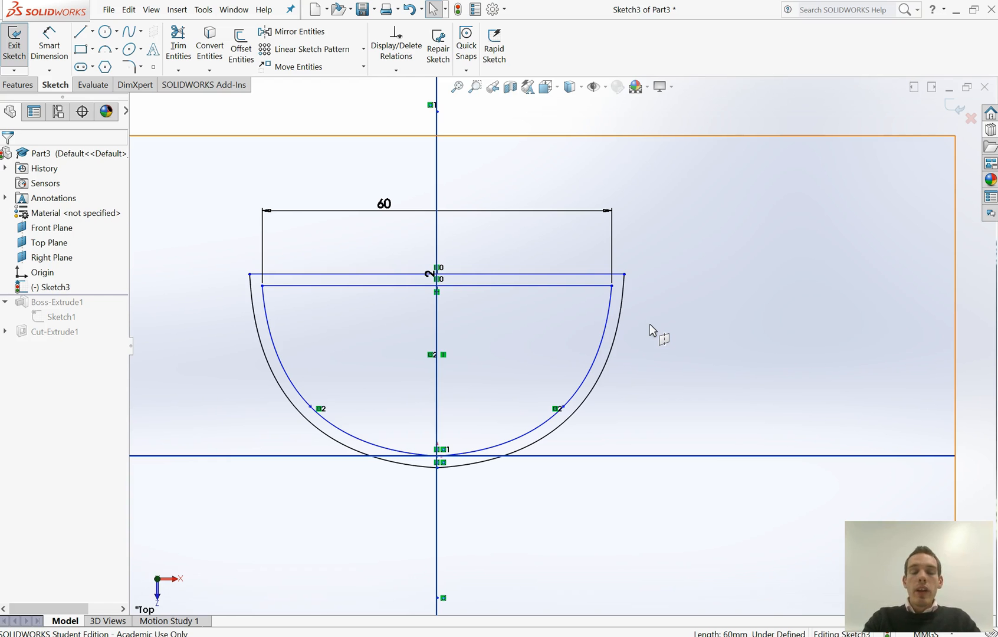
scroll(621, 315, "down", 3)
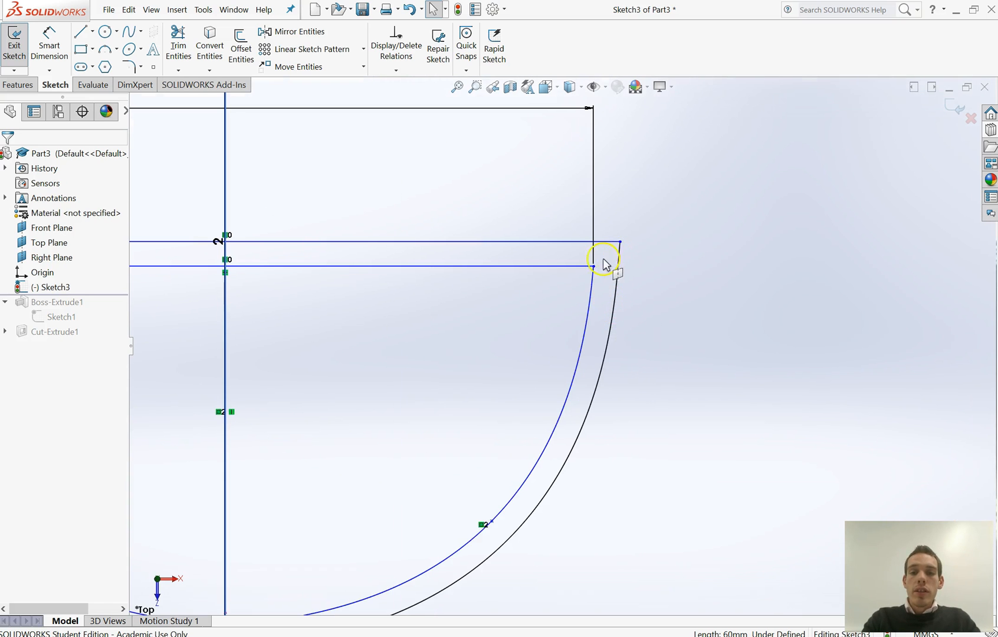
key("f")
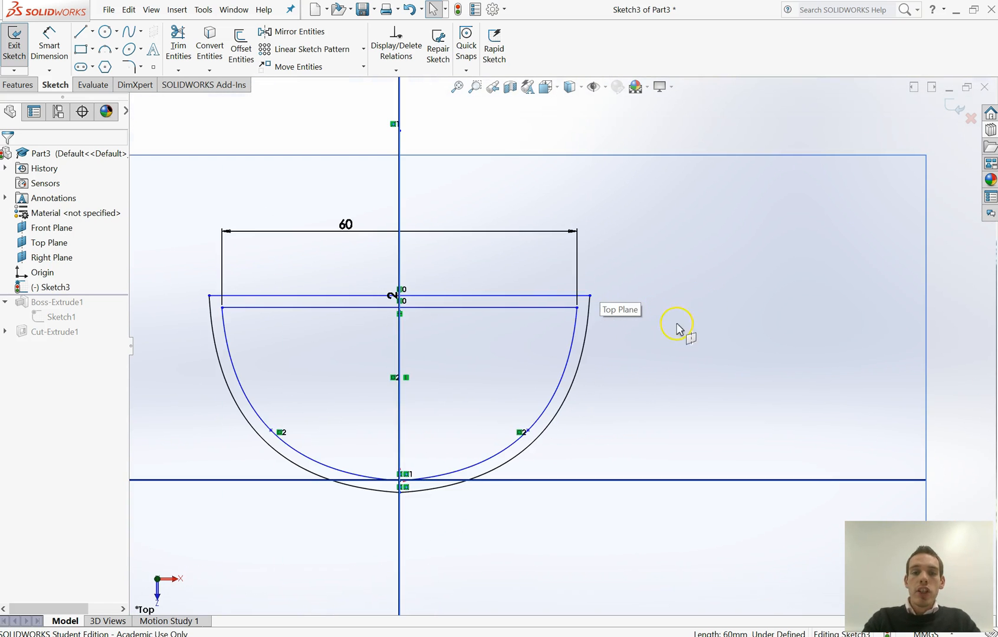
Step: Exit the sketch and extrude the wall between the two profiles as a blind boss 59 mm deep from the sketch plane
left_click(954, 108)
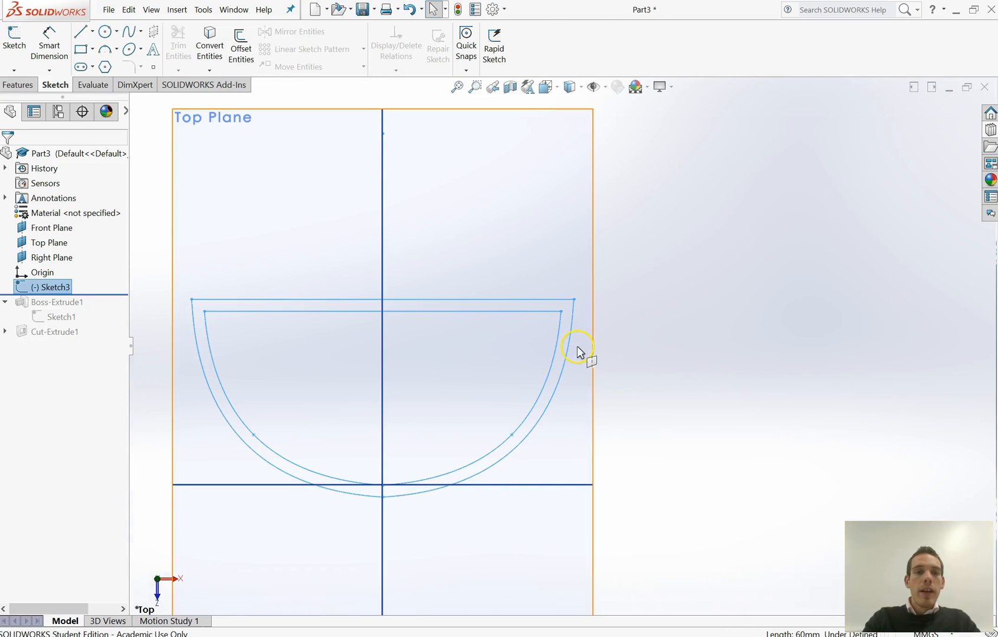
left_click(19, 85)
left_click(23, 50)
mouse_move(556, 318)
middle_mouse_down()
mouse_move(522, 321)
mouse_move(519, 356)
middle_mouse_up()
scroll(482, 354, "up", 3)
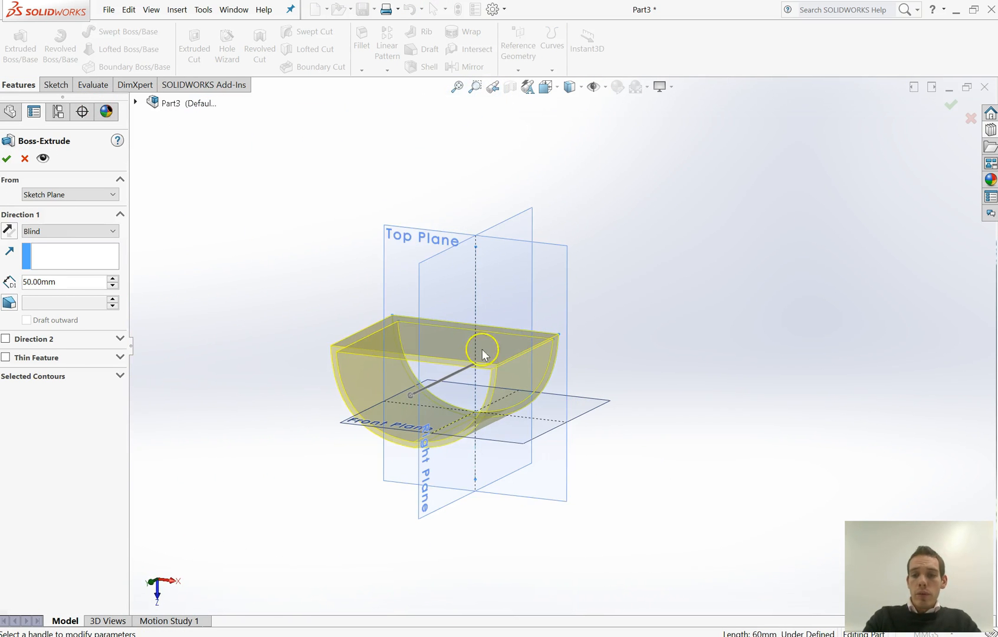
scroll(319, 354, "down", 3)
middle_click_drag(575, 384, 539, 394)
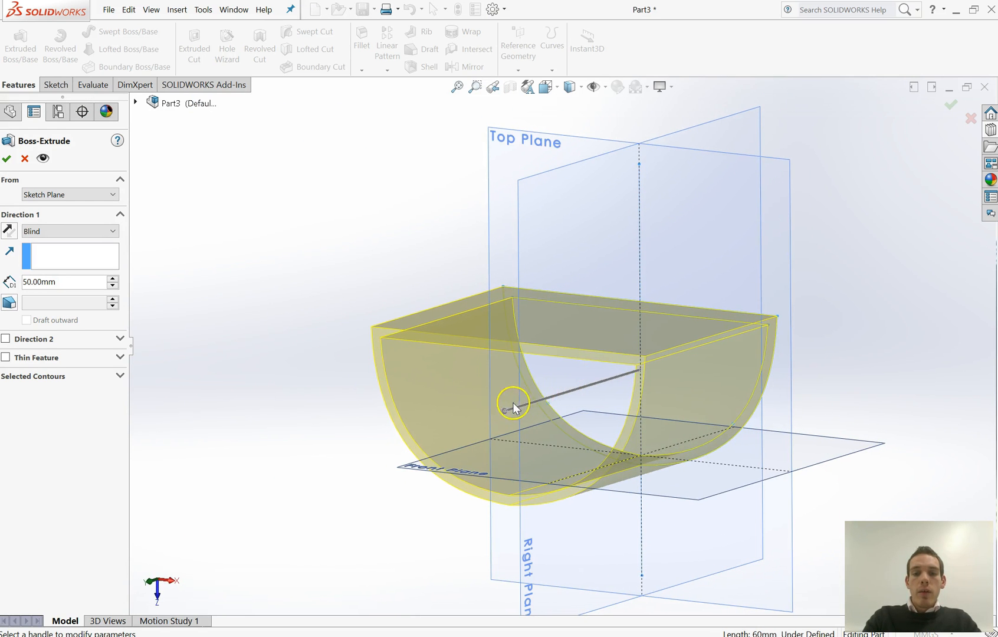
left_click_drag(505, 409, 469, 426)
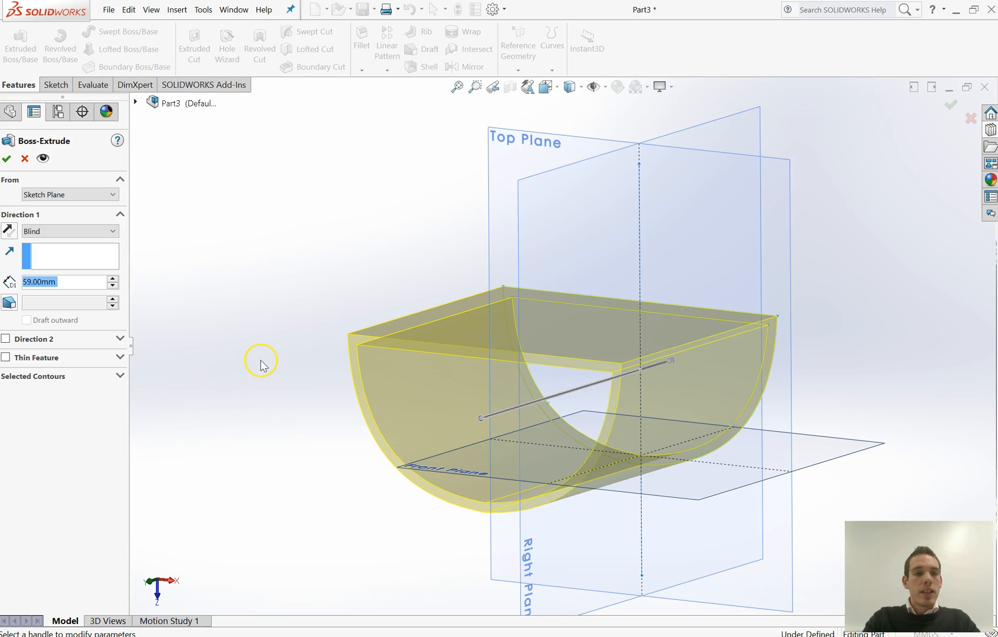
left_click(9, 161)
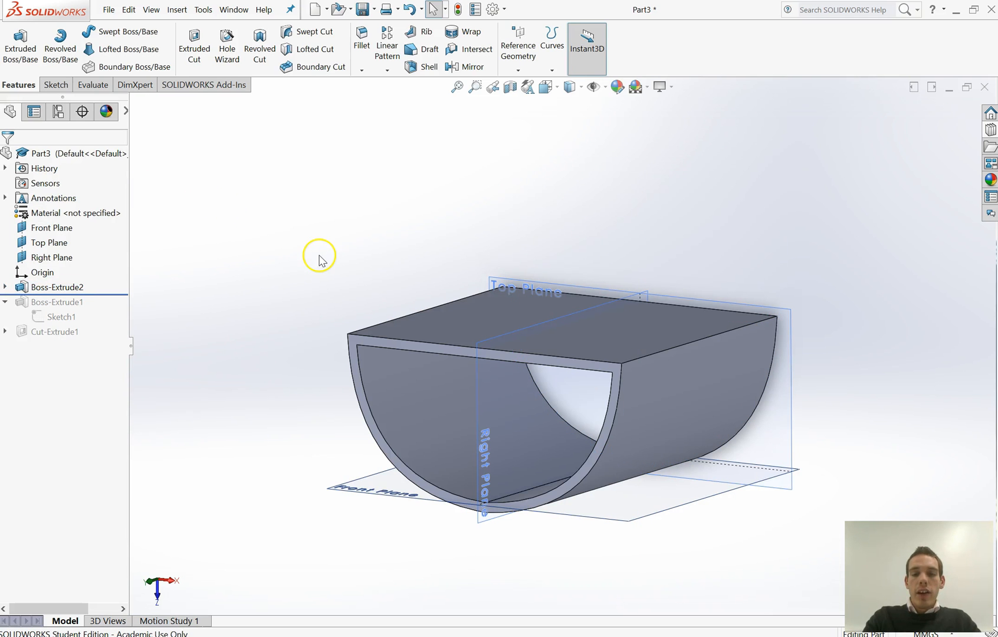
mouse_move(325, 258)
middle_mouse_down()
mouse_move(399, 219)
mouse_move(430, 240)
mouse_move(352, 229)
mouse_move(312, 239)
mouse_move(310, 256)
mouse_move(319, 255)
middle_mouse_up()
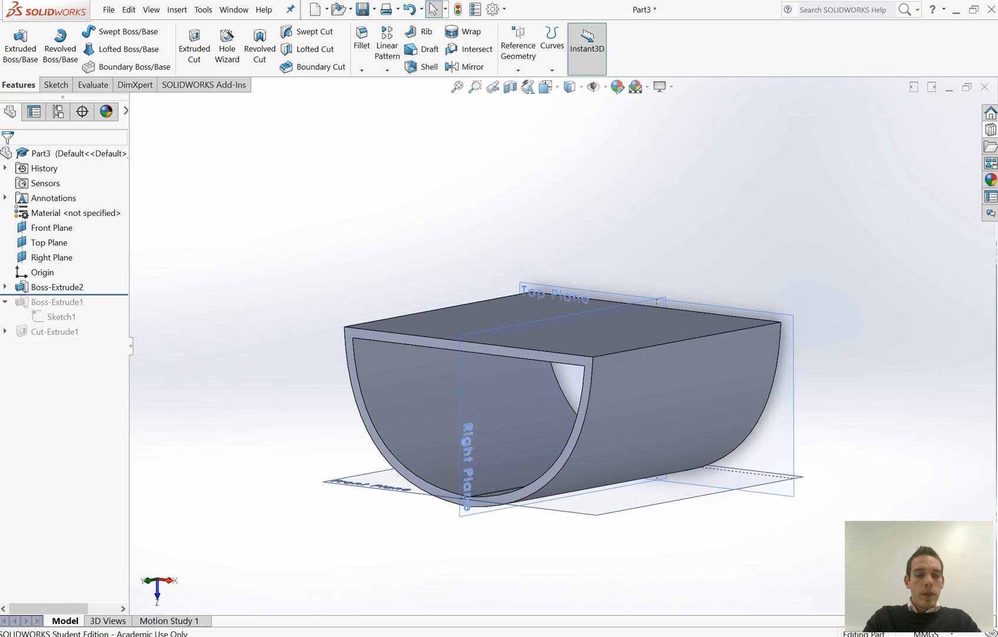